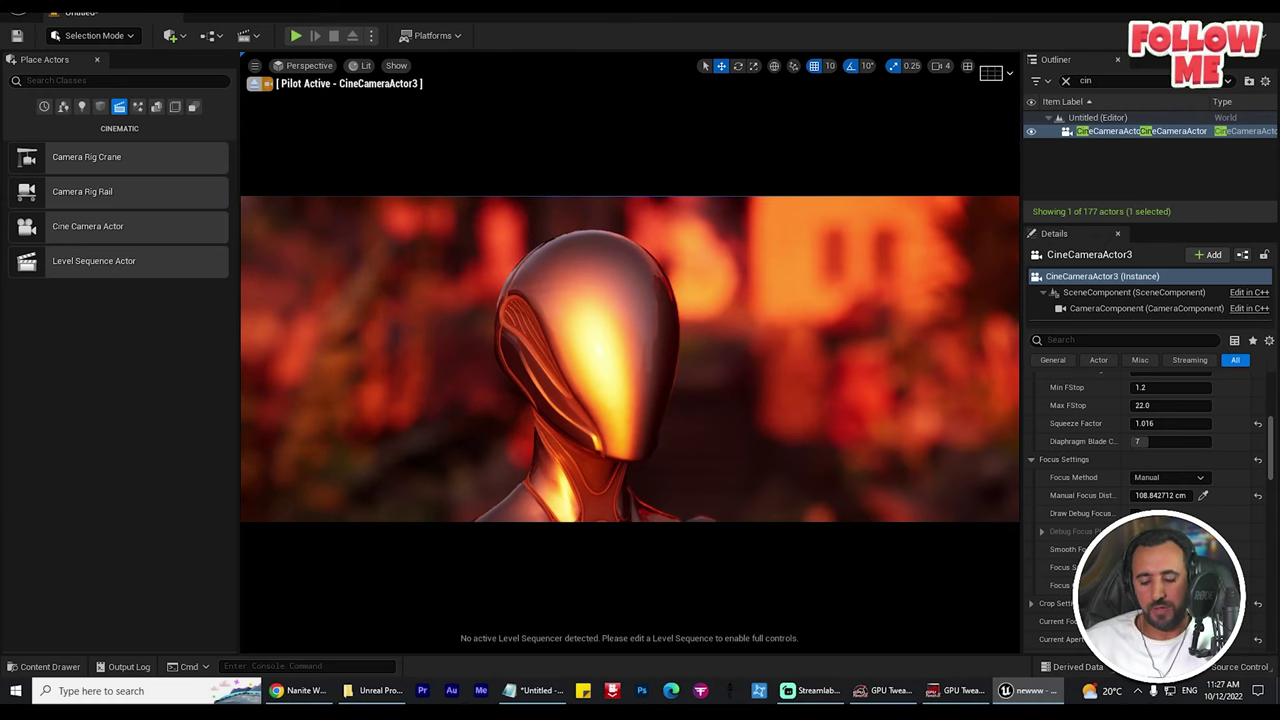
Examine the close-up camera shot of the helmeted figure in a full-screen viewport
{"action": "key", "text": "F11"}
{"action": "left_click_drag", "start_coordinate": [640, 338], "coordinate": [615, 350], "text": "alt"}
{"action": "scroll", "coordinate": [640, 338], "scroll_direction": "down", "scroll_amount": 3}
{"action": "scroll", "coordinate": [640, 338], "scroll_direction": "up", "scroll_amount": 6}
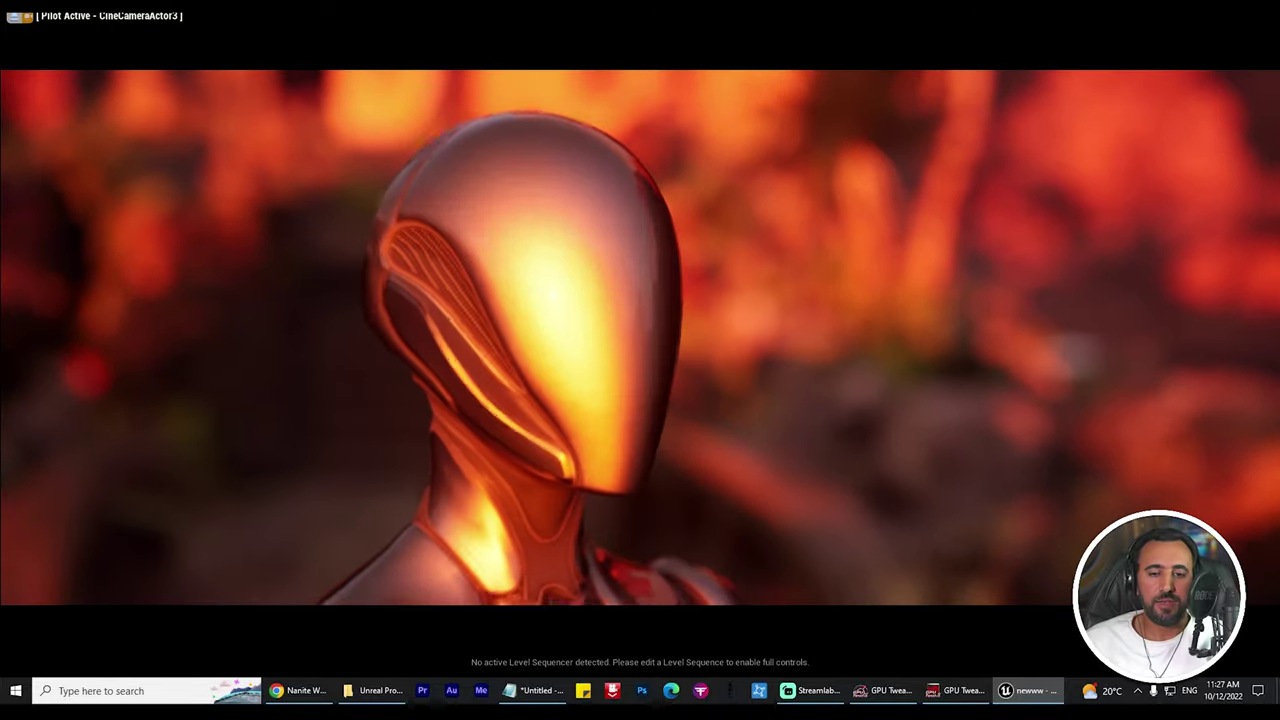
{"action": "scroll", "coordinate": [640, 338], "scroll_direction": "down", "scroll_amount": 2}
{"action": "scroll", "coordinate": [640, 338], "scroll_direction": "up", "scroll_amount": 1}
{"action": "key", "text": "g"}
{"action": "mouse_move", "coordinate": [640, 338]}
{"action": "left_mouse_down", "text": "alt"}
{"action": "mouse_move", "coordinate": [530, 340]}
{"action": "mouse_move", "coordinate": [700, 347]}
{"action": "mouse_move", "coordinate": [590, 358]}
{"action": "mouse_move", "coordinate": [650, 358]}
{"action": "left_mouse_up", "text": "alt"}
{"action": "key", "text": "F11"}
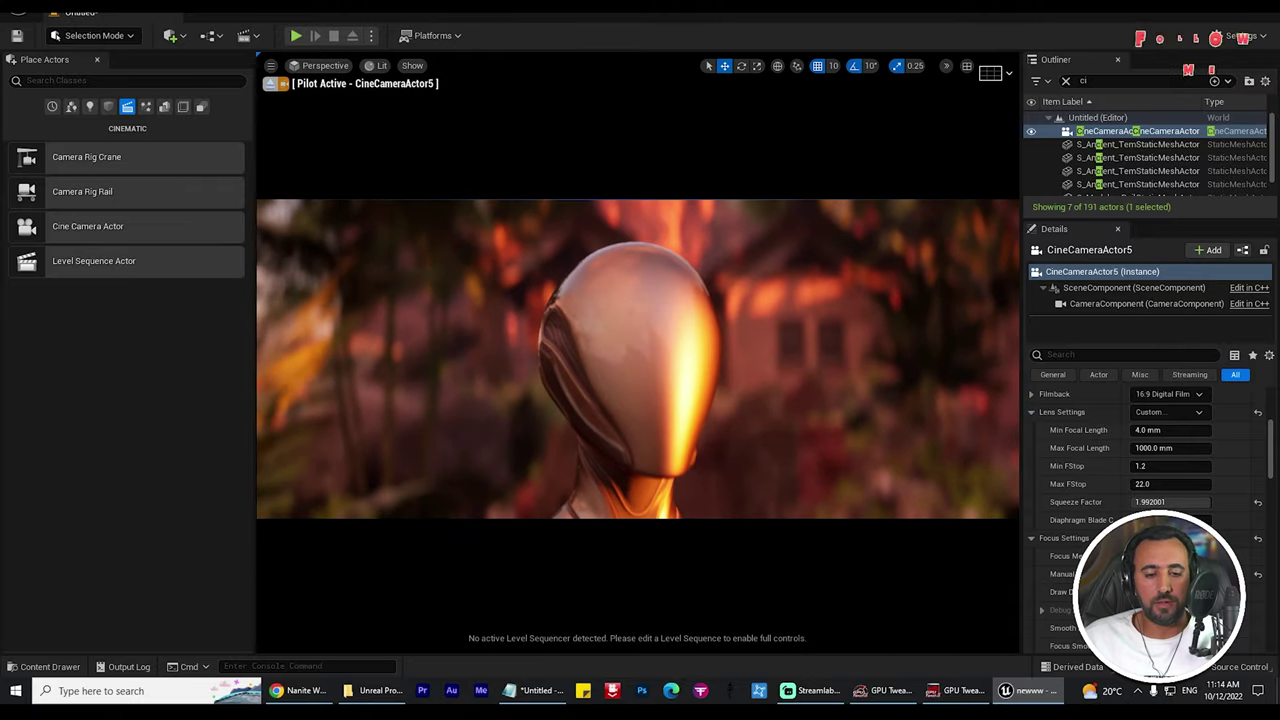
Switch to the Epic Games Launcher and show the Unreal Engine library
{"action": "key", "text": "super"}
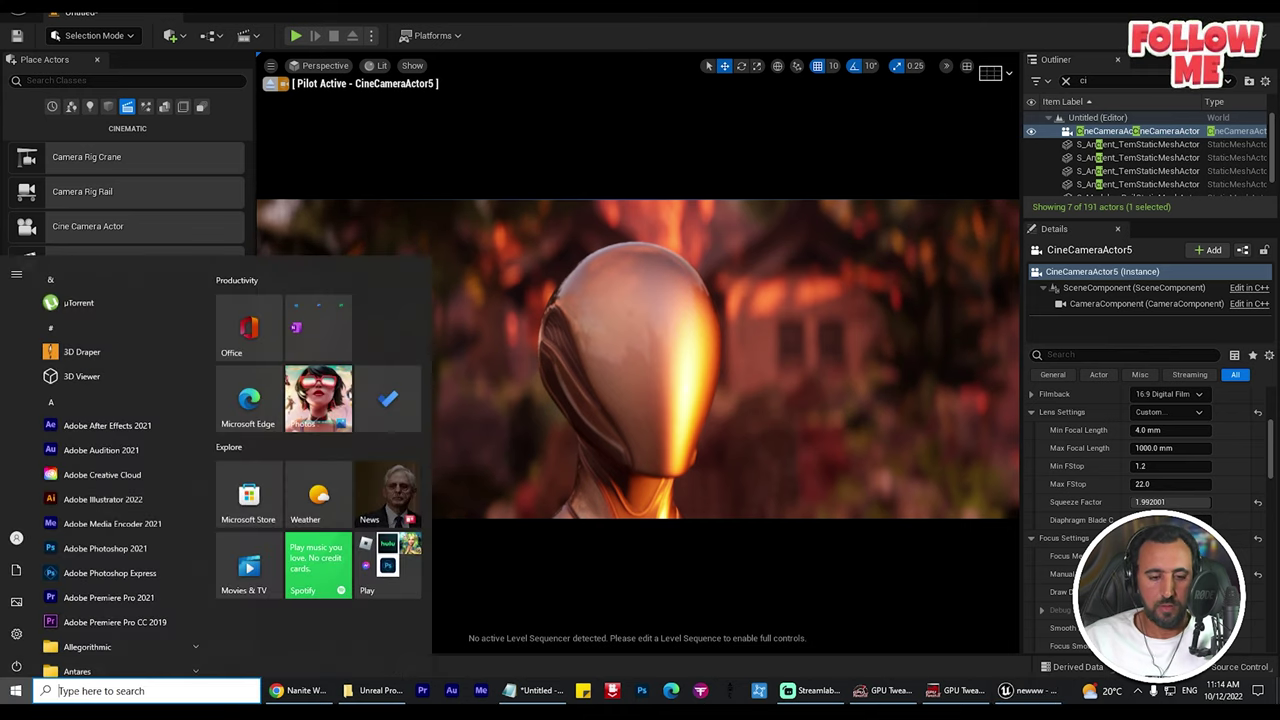
{"action": "type", "text": "epic"}
{"action": "key", "text": "Return"}
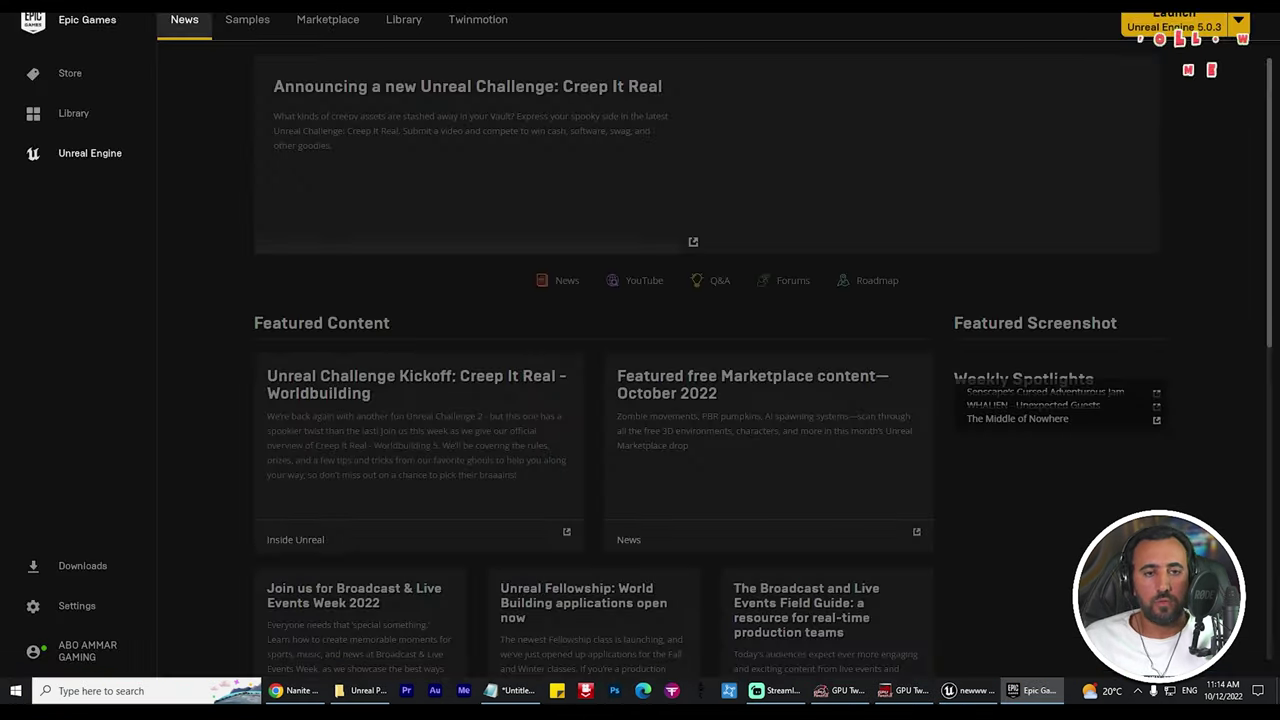
{"action": "left_click", "coordinate": [404, 20]}
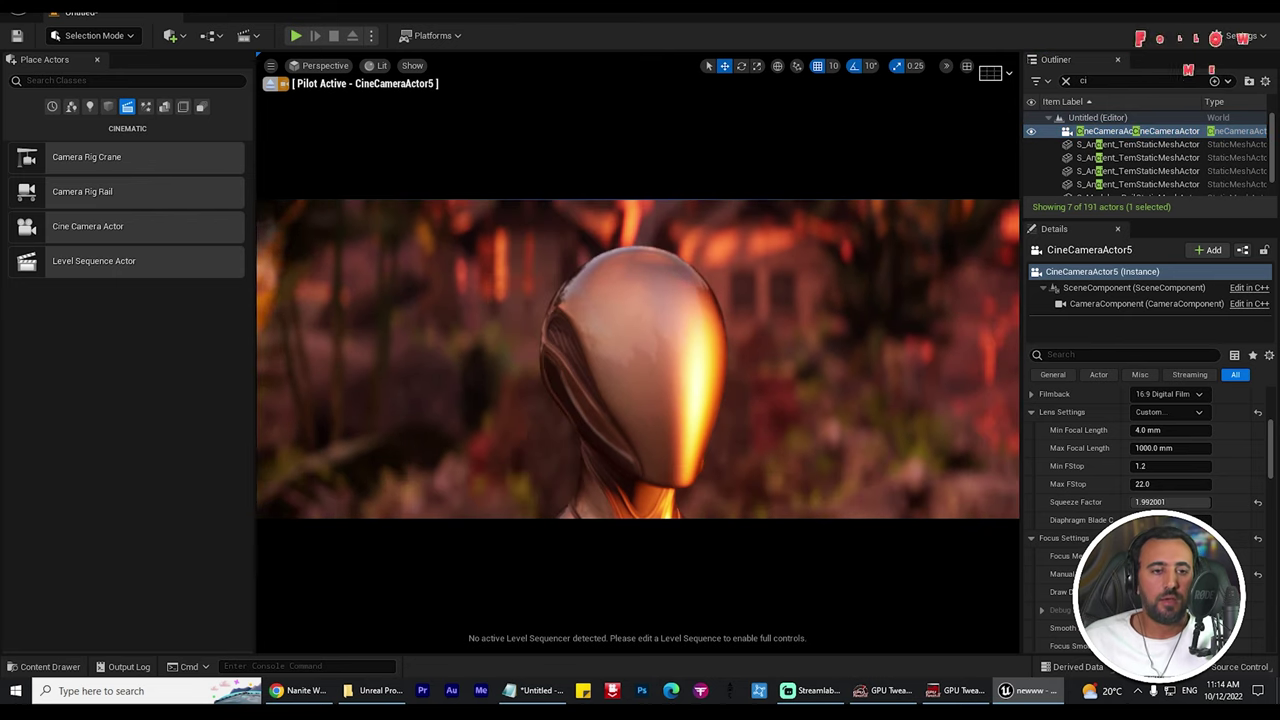
{"action": "left_click", "coordinate": [46, 10]}
{"action": "left_click", "coordinate": [92, 27]}
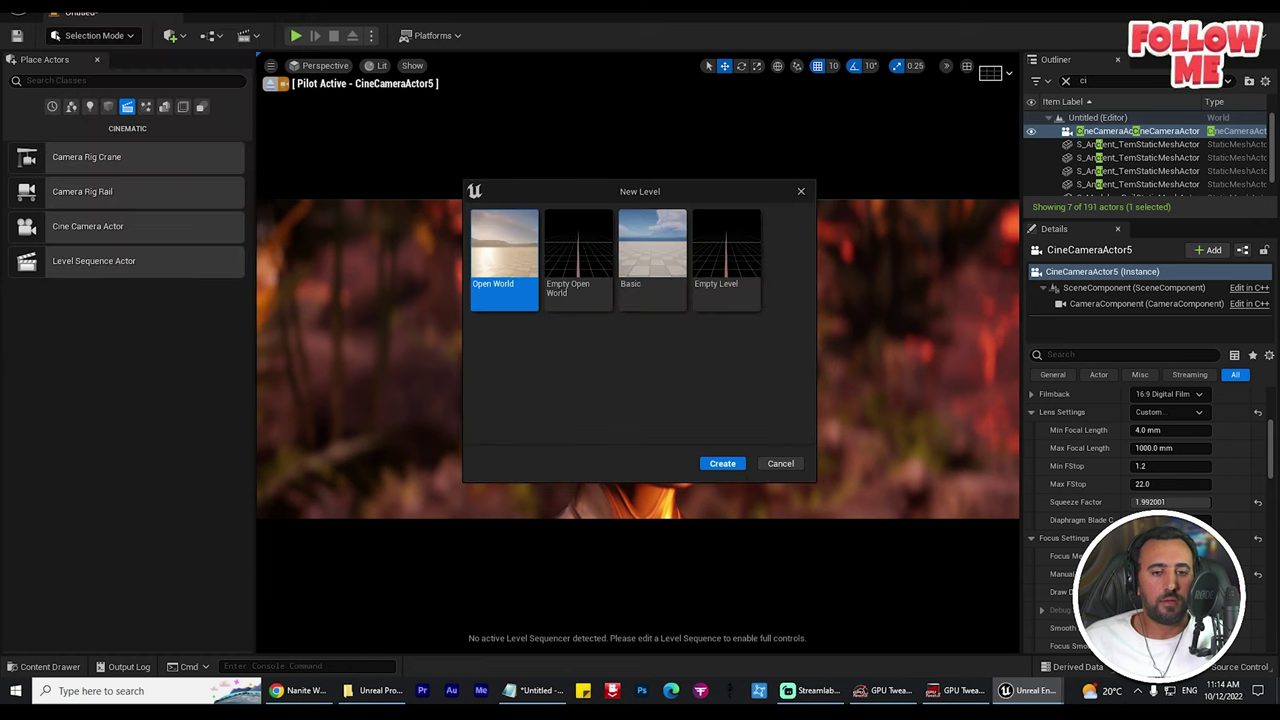
{"action": "left_click", "coordinate": [652, 261]}
{"action": "left_click", "coordinate": [781, 463]}
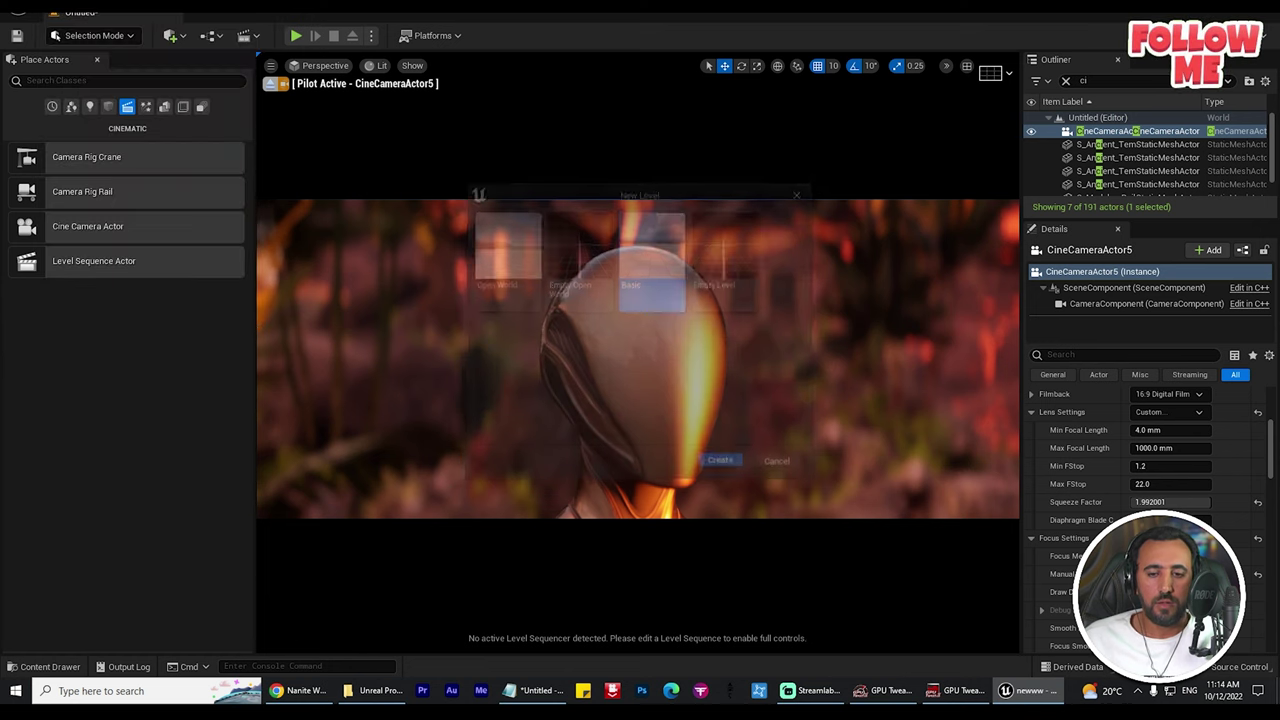
{"action": "key", "text": "ctrl+s"}
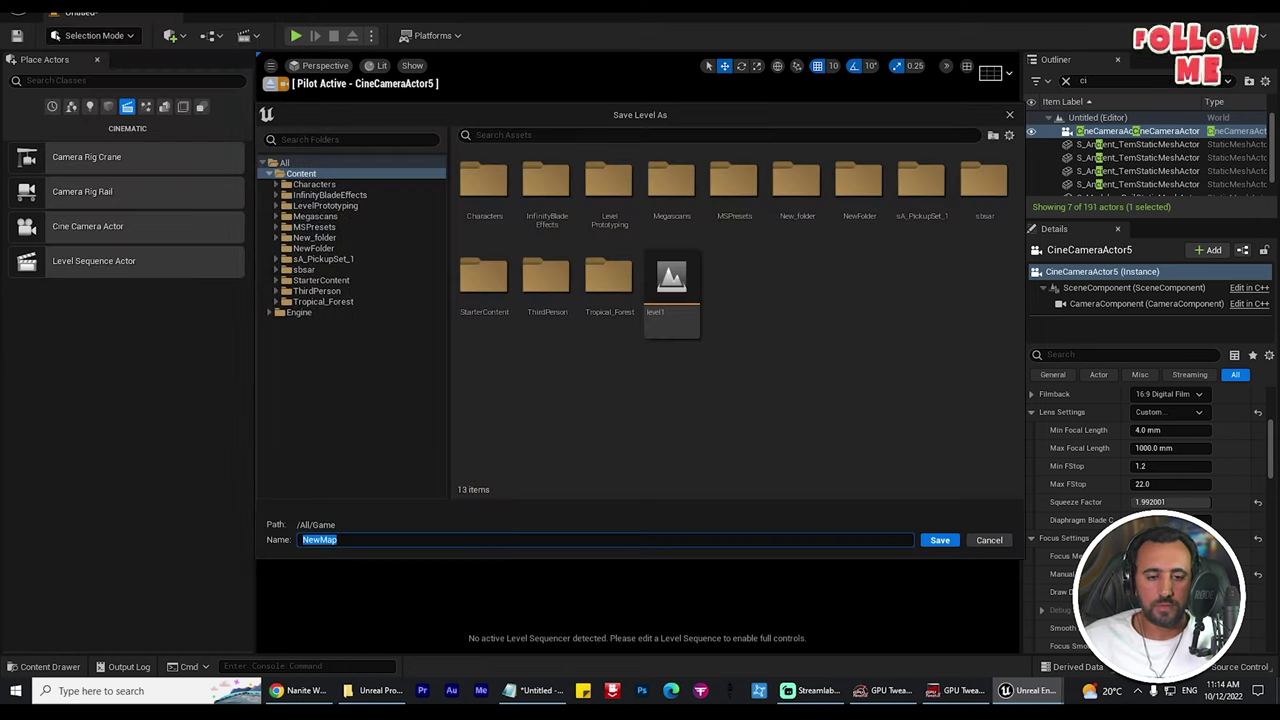
{"action": "left_click", "coordinate": [420, 540]}
{"action": "left_click", "coordinate": [989, 540]}
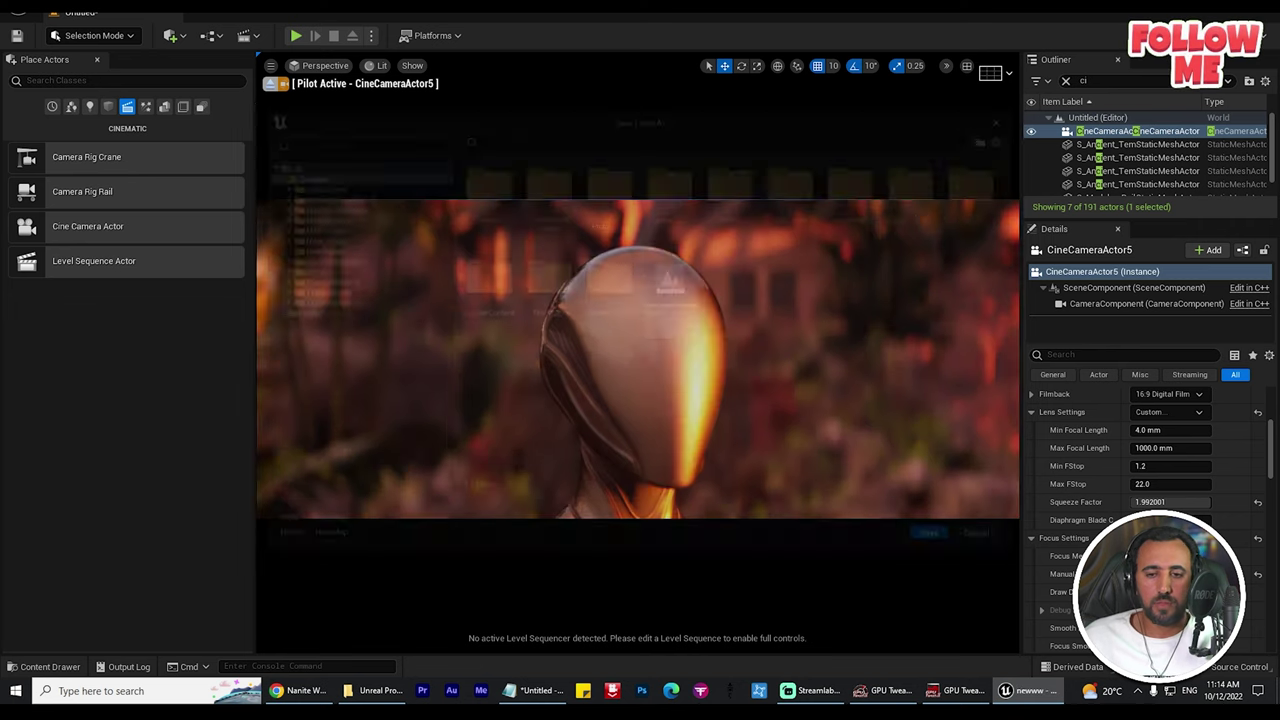
{"action": "left_click", "coordinate": [45, 11]}
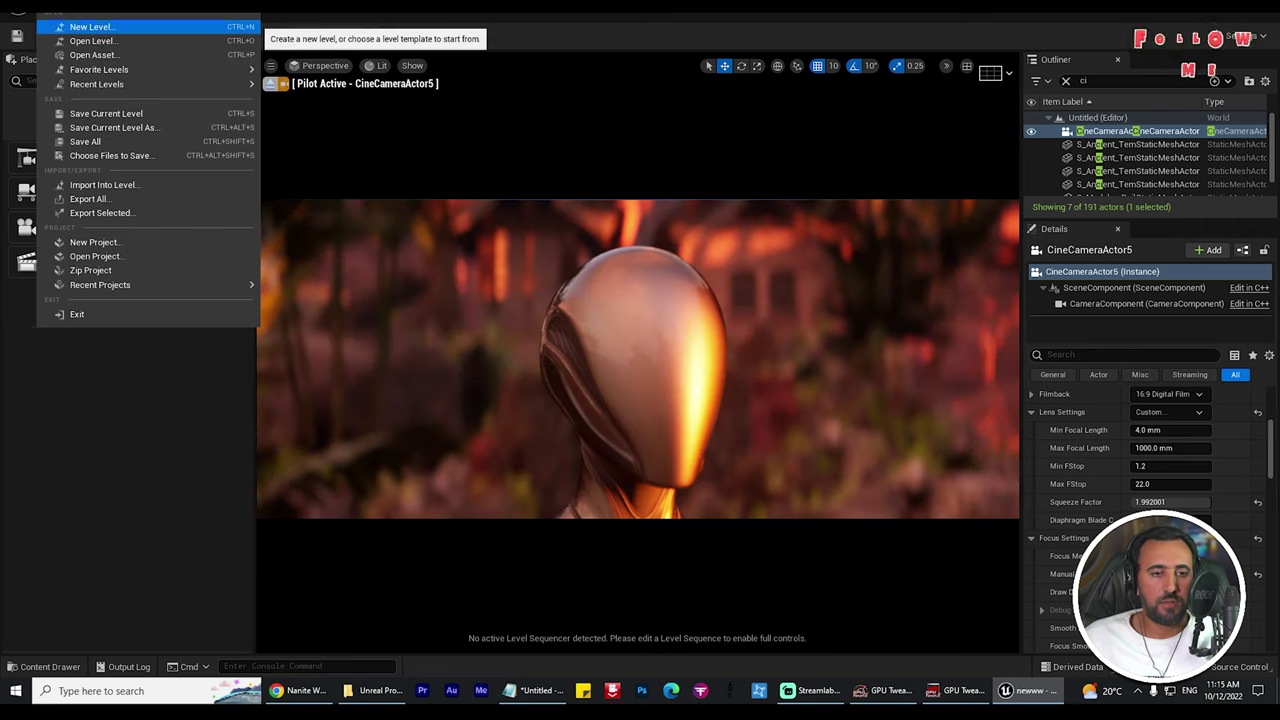
{"action": "left_click", "coordinate": [92, 26]}
{"action": "left_click", "coordinate": [781, 463]}
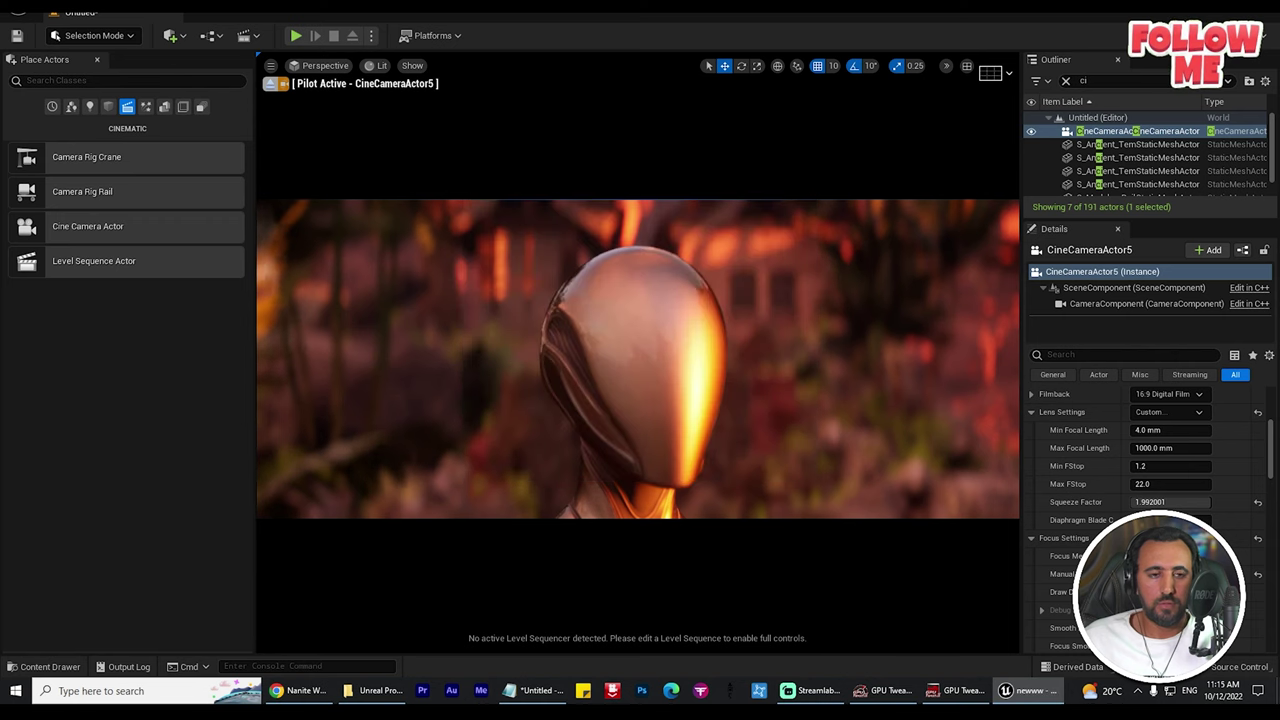
Open level1 from the project's Content folder without saving the pending changes
{"action": "key", "text": "ctrl+space"}
{"action": "left_click", "coordinate": [58, 548]}
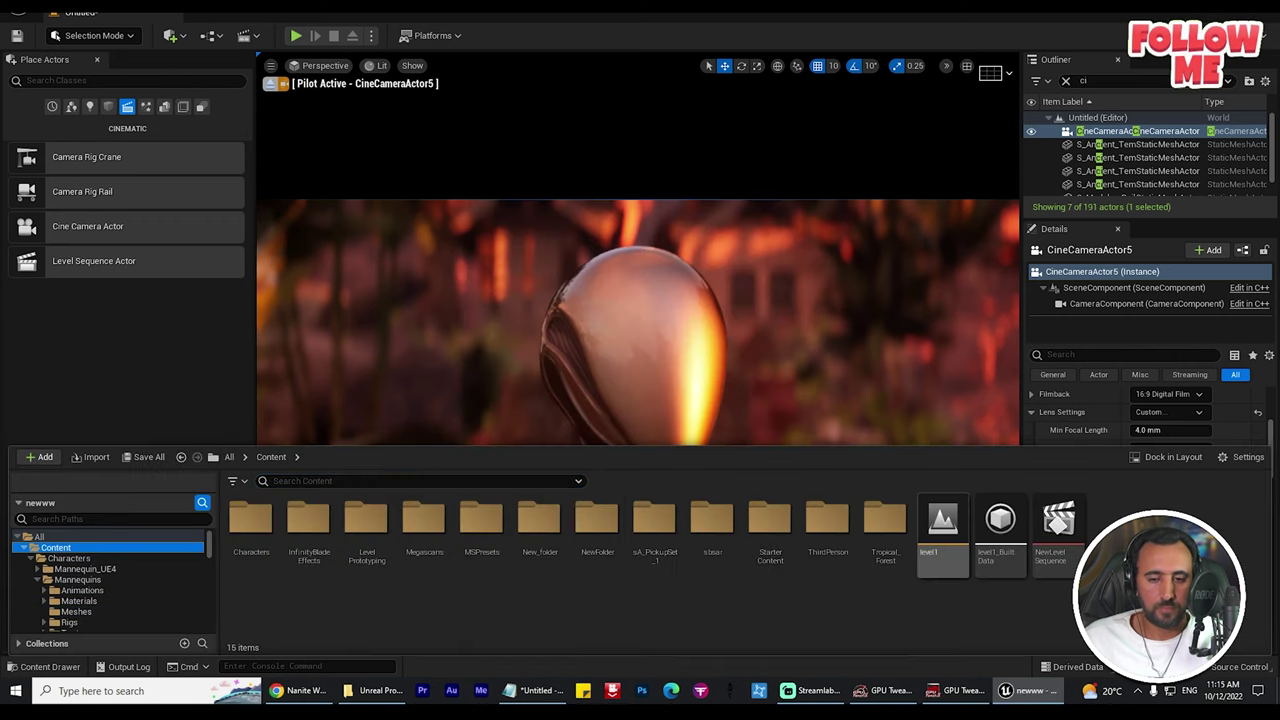
{"action": "double_click", "coordinate": [938, 530]}
{"action": "left_click", "coordinate": [751, 484]}
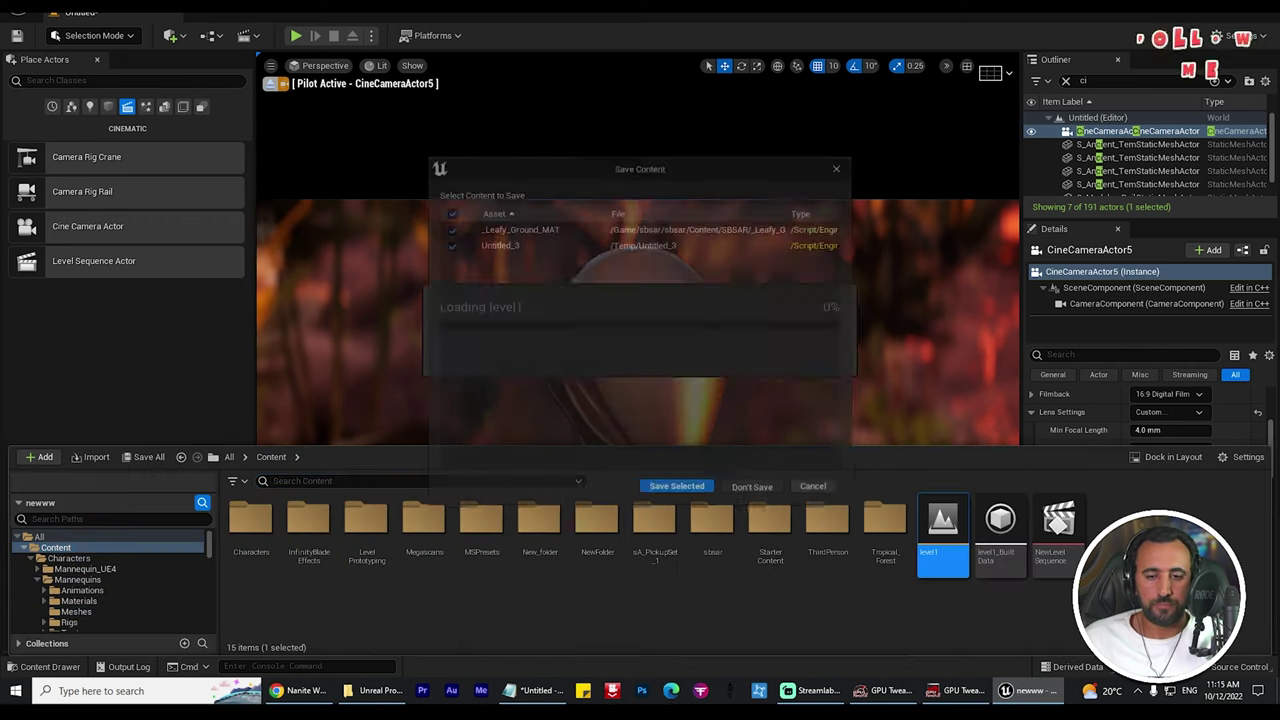
Examine the palms, houses, stairs and surrounding cliffs of level1 from several angles
{"action": "right_click_drag", "start_coordinate": [640, 270], "coordinate": [470, 280]}
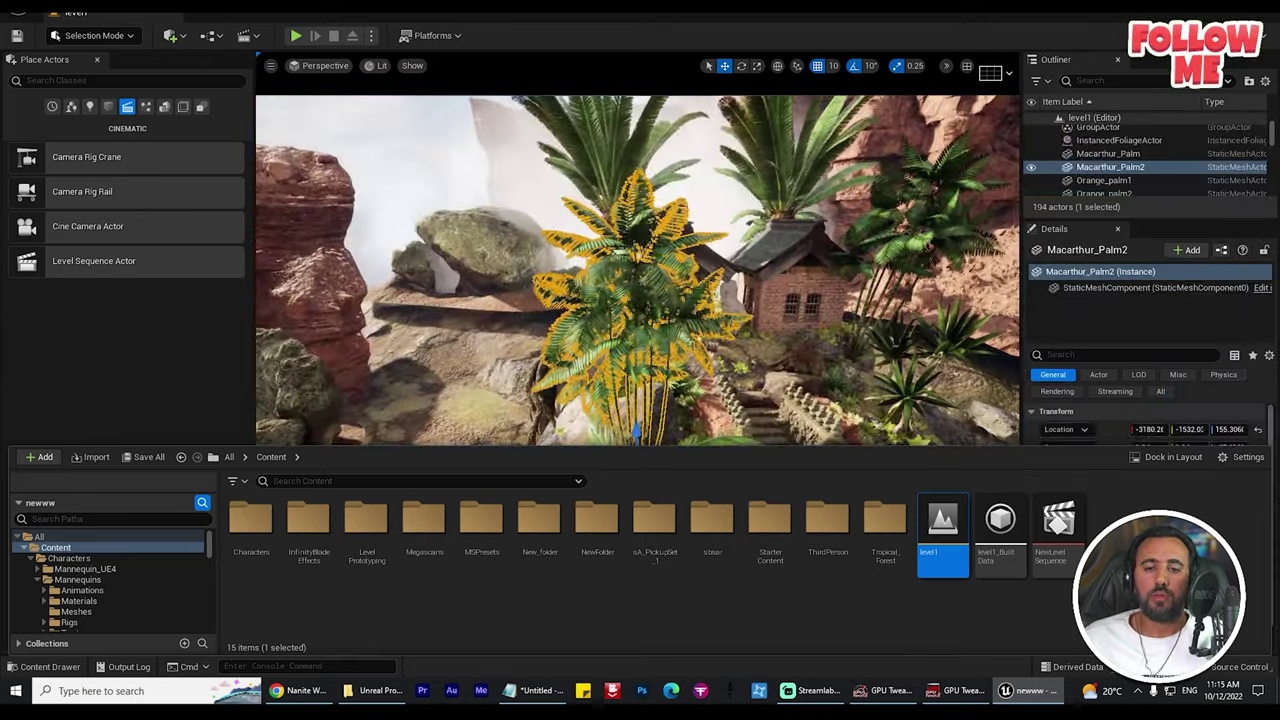
{"action": "right_click_drag", "start_coordinate": [640, 270], "coordinate": [740, 360]}
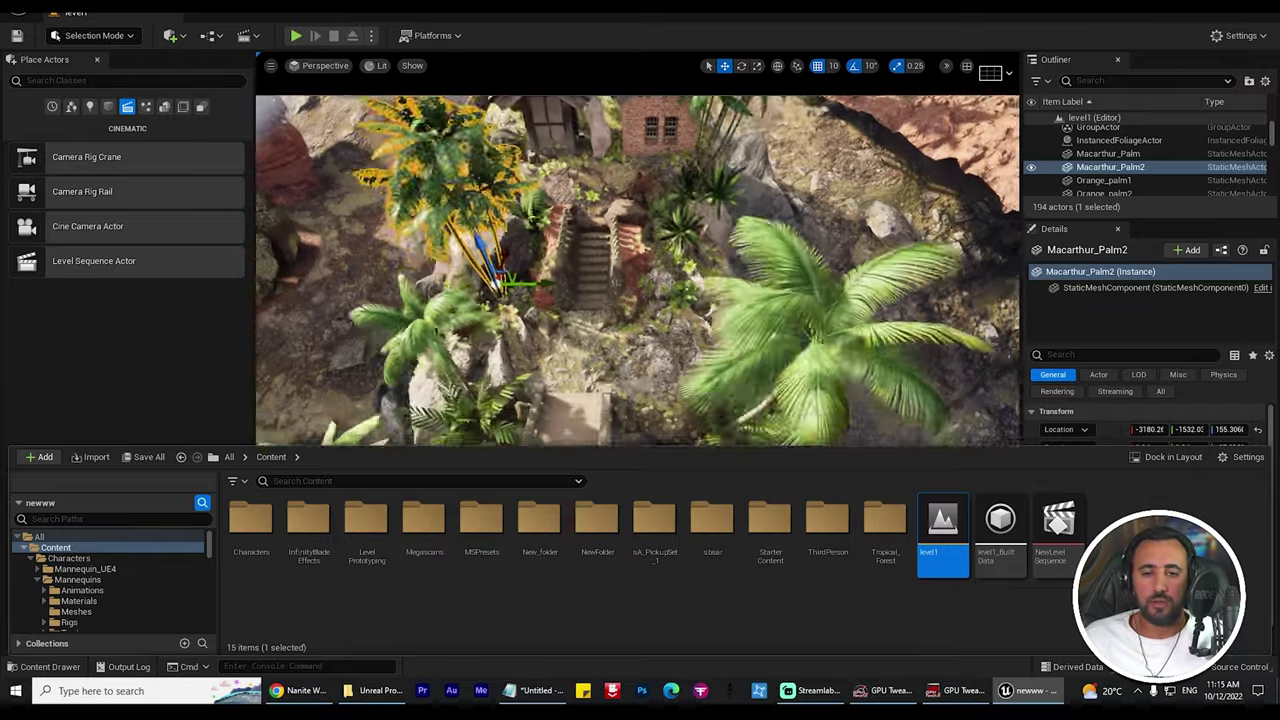
{"action": "right_click_drag", "start_coordinate": [640, 270], "coordinate": [640, 185]}
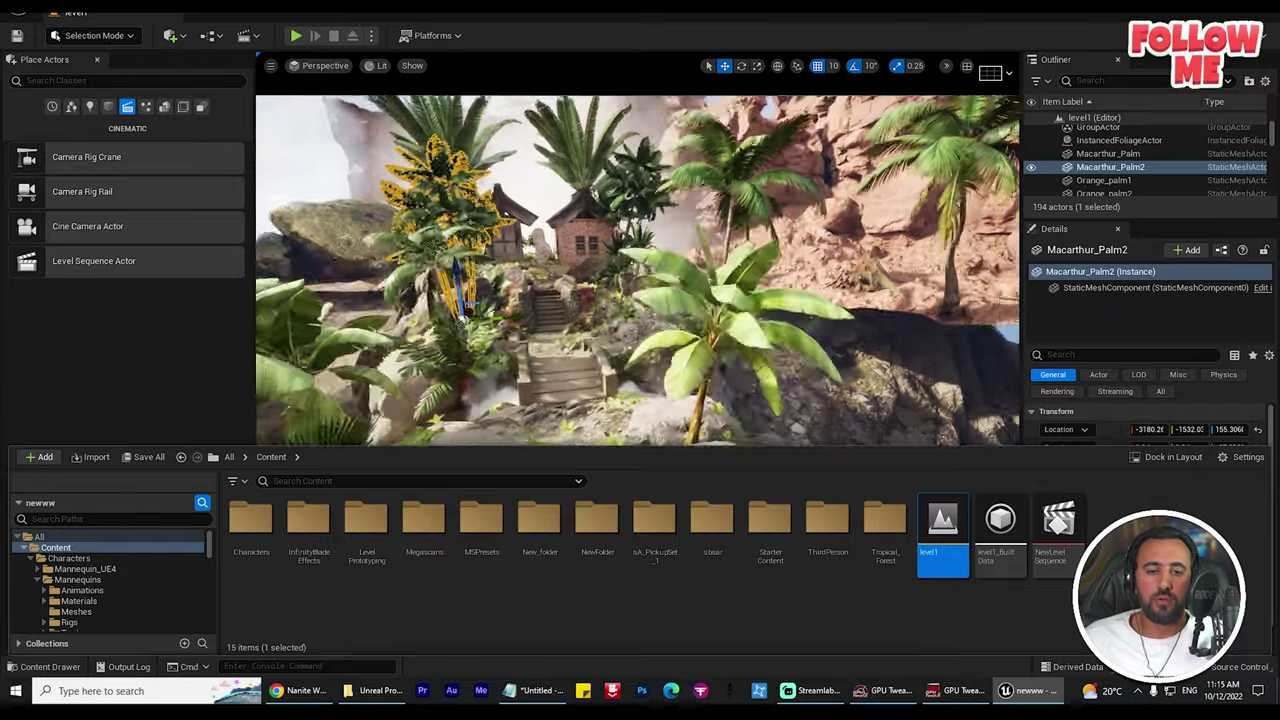
{"action": "right_click_drag", "start_coordinate": [640, 270], "coordinate": [565, 340]}
{"action": "right_click_drag", "start_coordinate": [640, 270], "coordinate": [730, 205]}
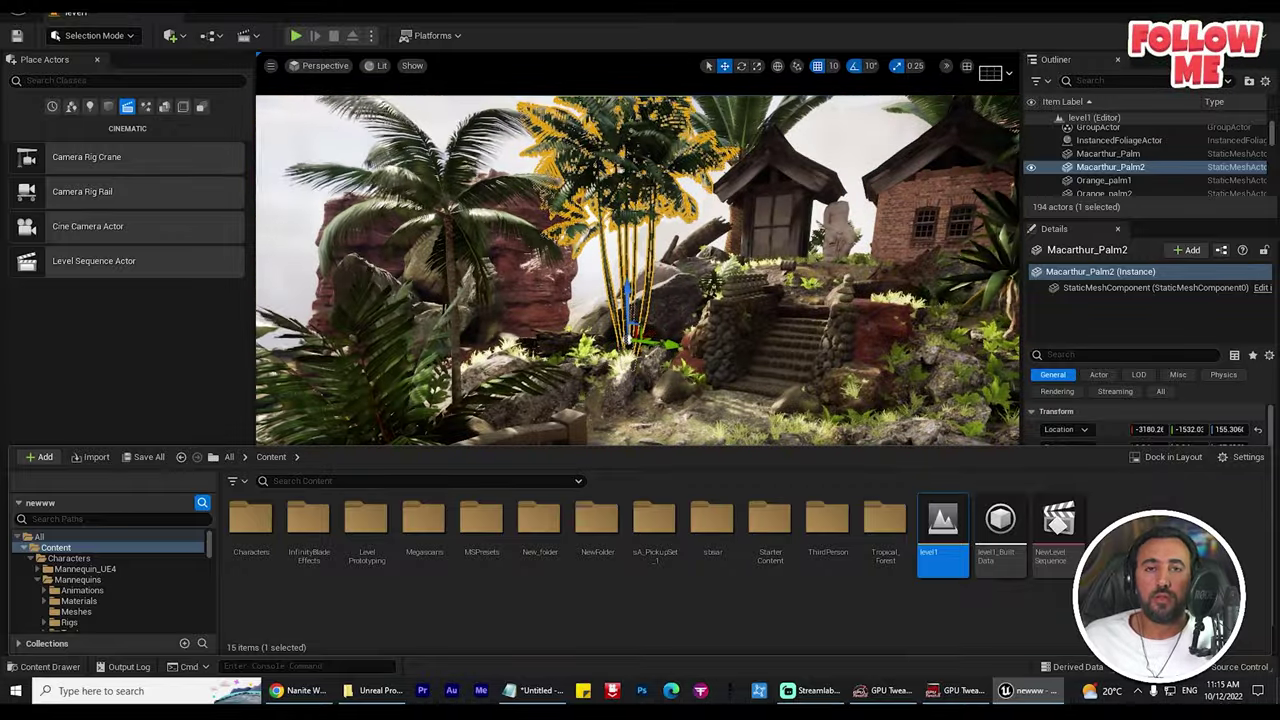
{"action": "right_click_drag", "start_coordinate": [640, 270], "coordinate": [650, 300]}
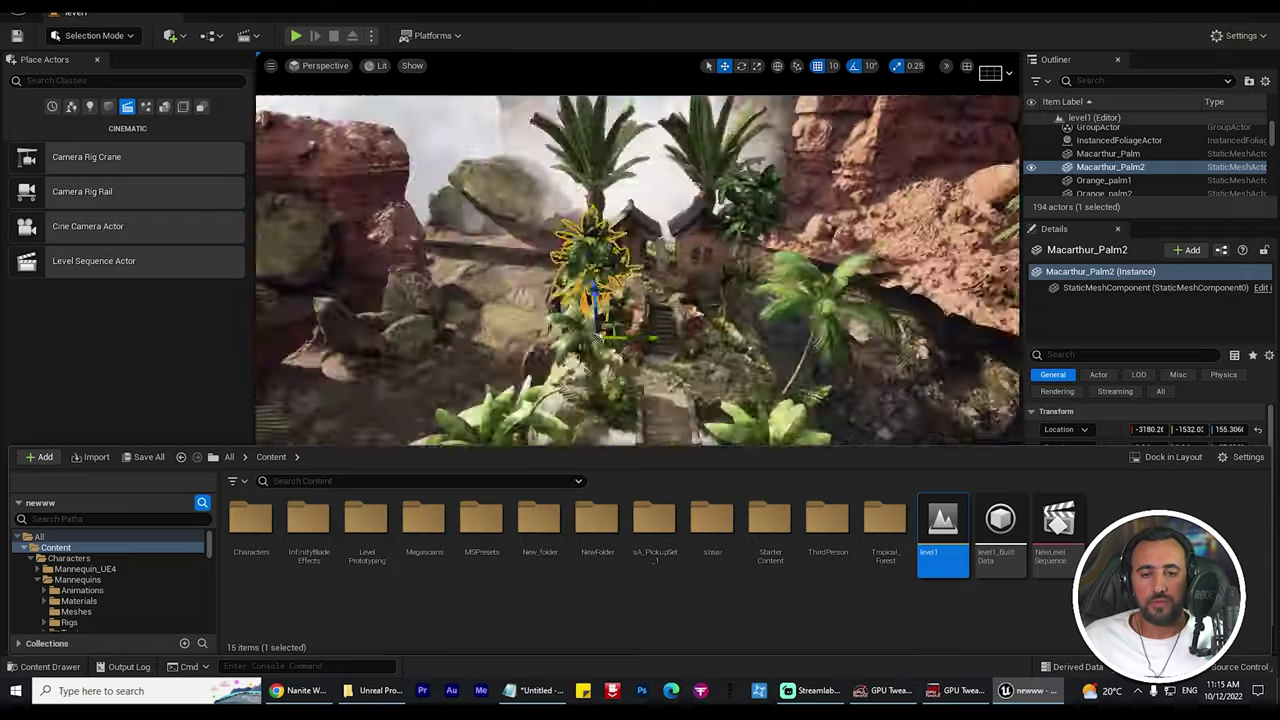
{"action": "left_click_drag", "start_coordinate": [640, 270], "coordinate": [530, 235], "text": "alt"}
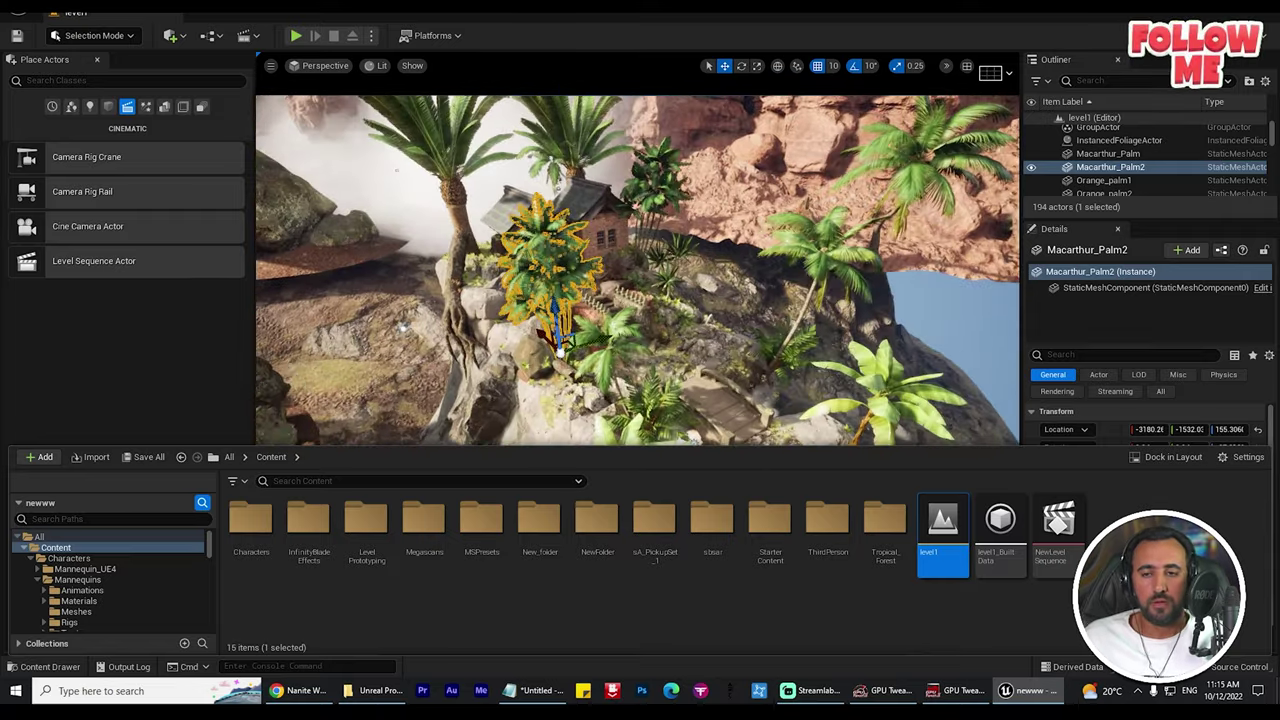
Select and copy all scene actors from Macarthur_Palm through yucca2
{"action": "left_click_drag", "start_coordinate": [1150, 218], "coordinate": [1150, 484]}
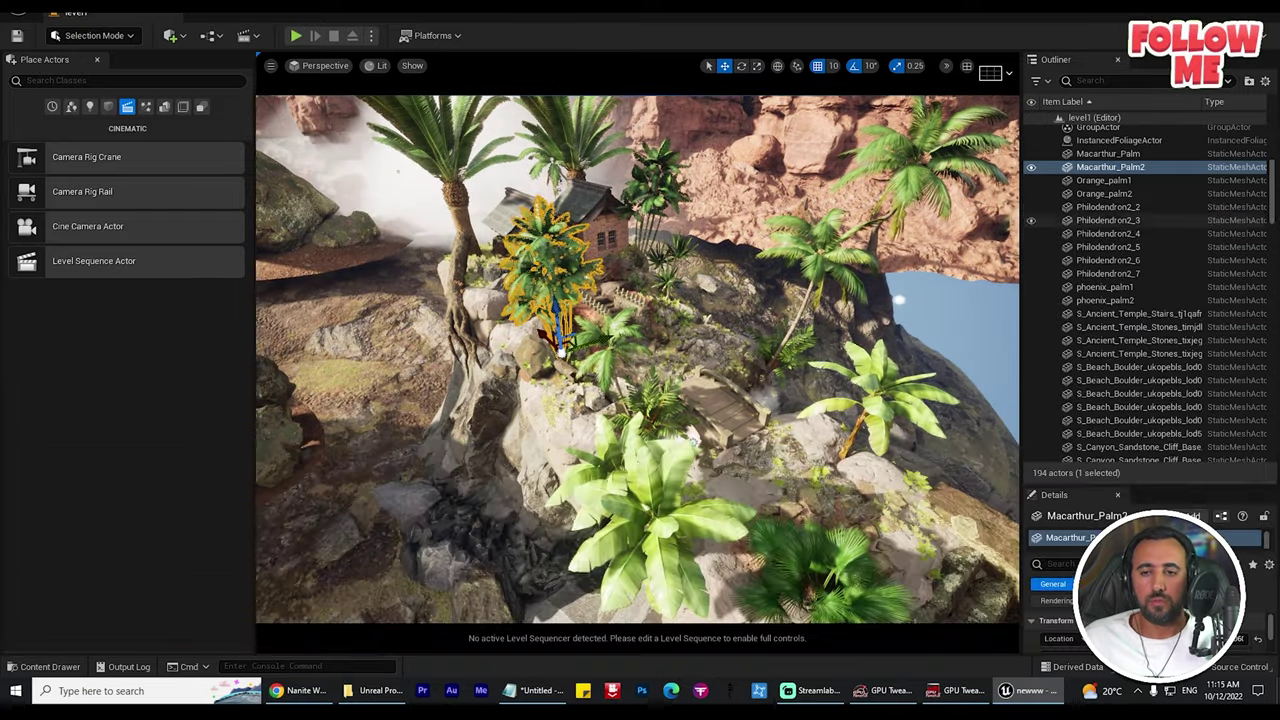
{"action": "left_click", "coordinate": [1112, 154]}
{"action": "scroll", "coordinate": [1150, 290], "scroll_direction": "down", "scroll_amount": 10}
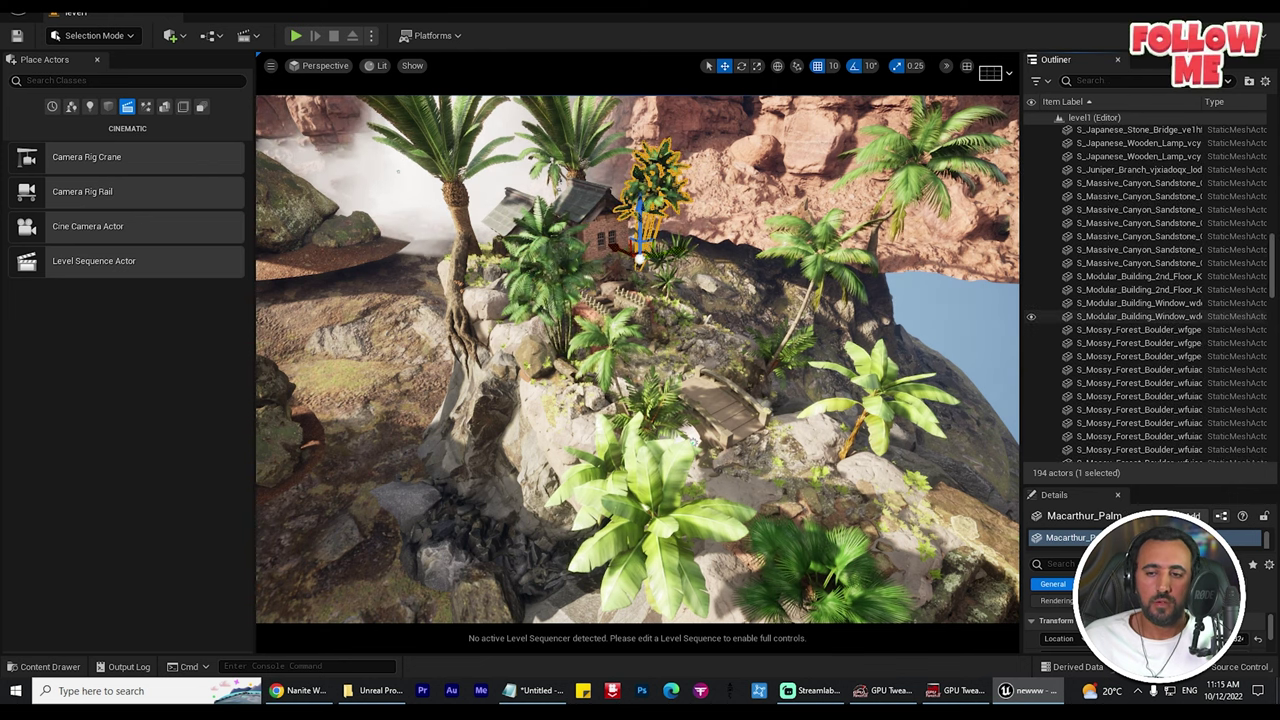
{"action": "left_click_drag", "start_coordinate": [1272, 281], "coordinate": [1272, 430]}
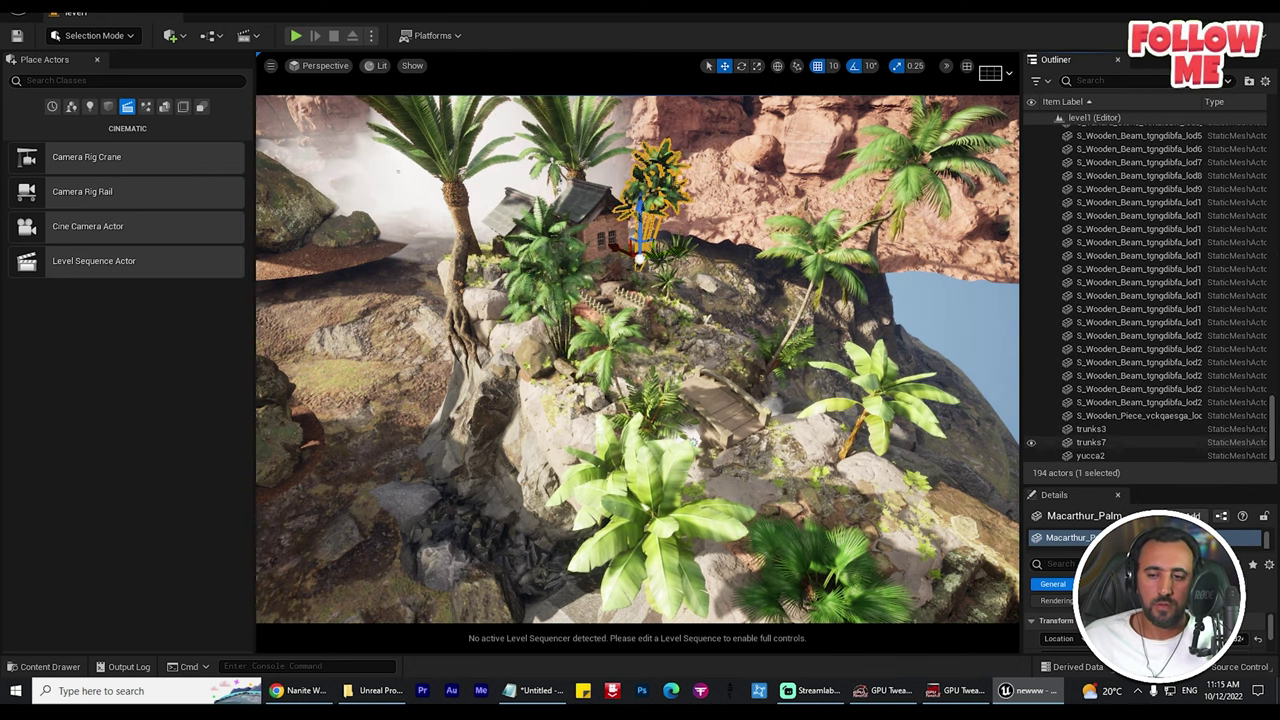
{"action": "left_click", "coordinate": [1150, 456], "text": "shift"}
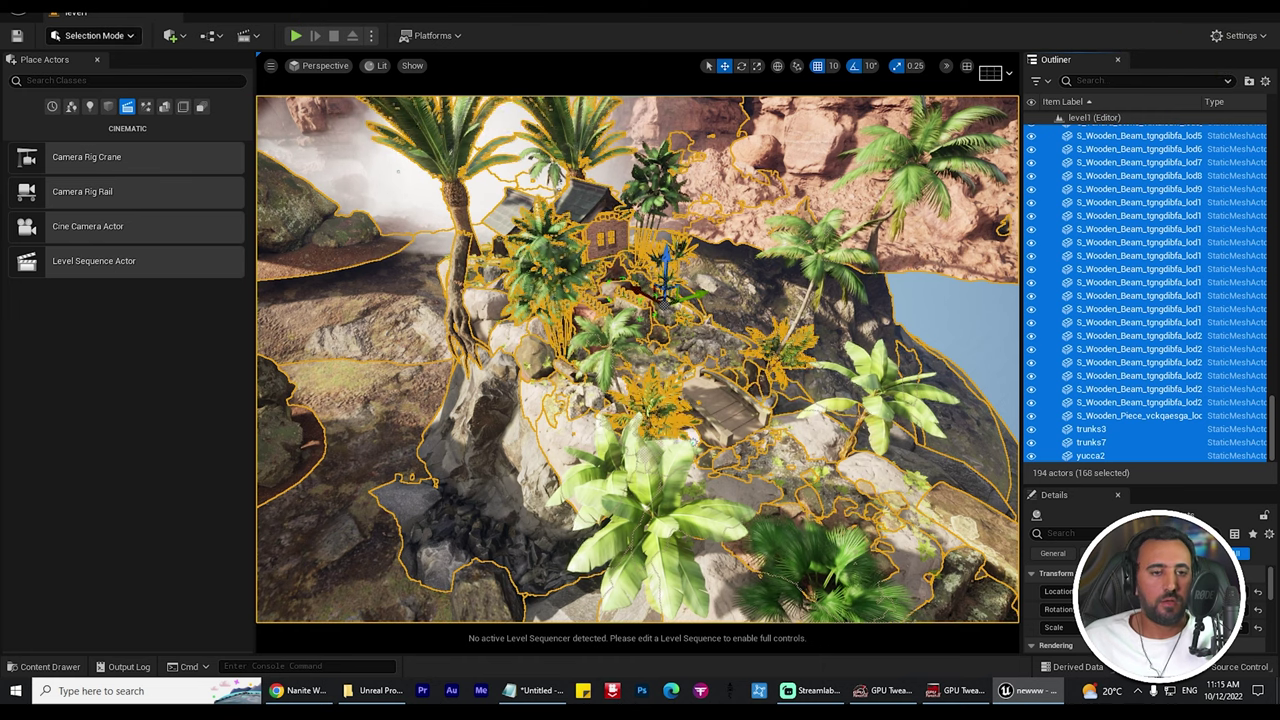
Create a new level from the Basic template
{"action": "left_click", "coordinate": [46, 6]}
{"action": "left_click", "coordinate": [92, 27]}
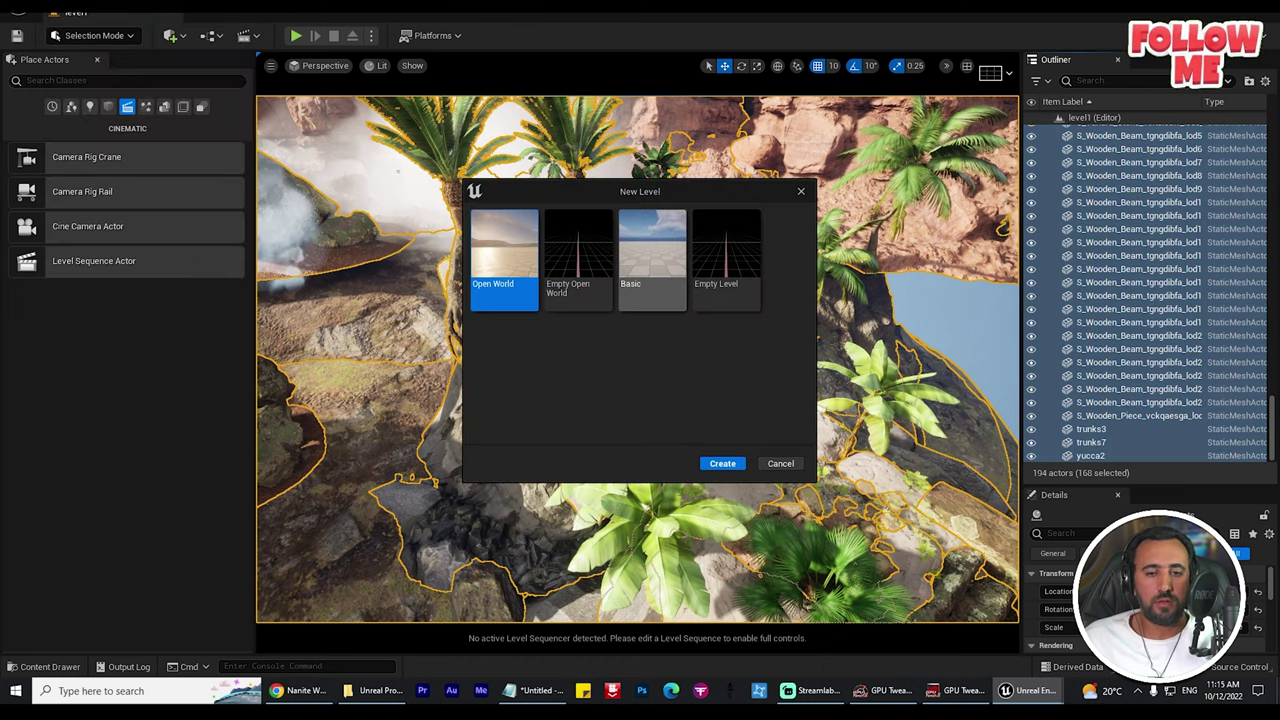
{"action": "double_click", "coordinate": [652, 260]}
{"action": "key", "text": "s"}
{"action": "right_click_drag", "start_coordinate": [640, 300], "coordinate": [740, 380]}
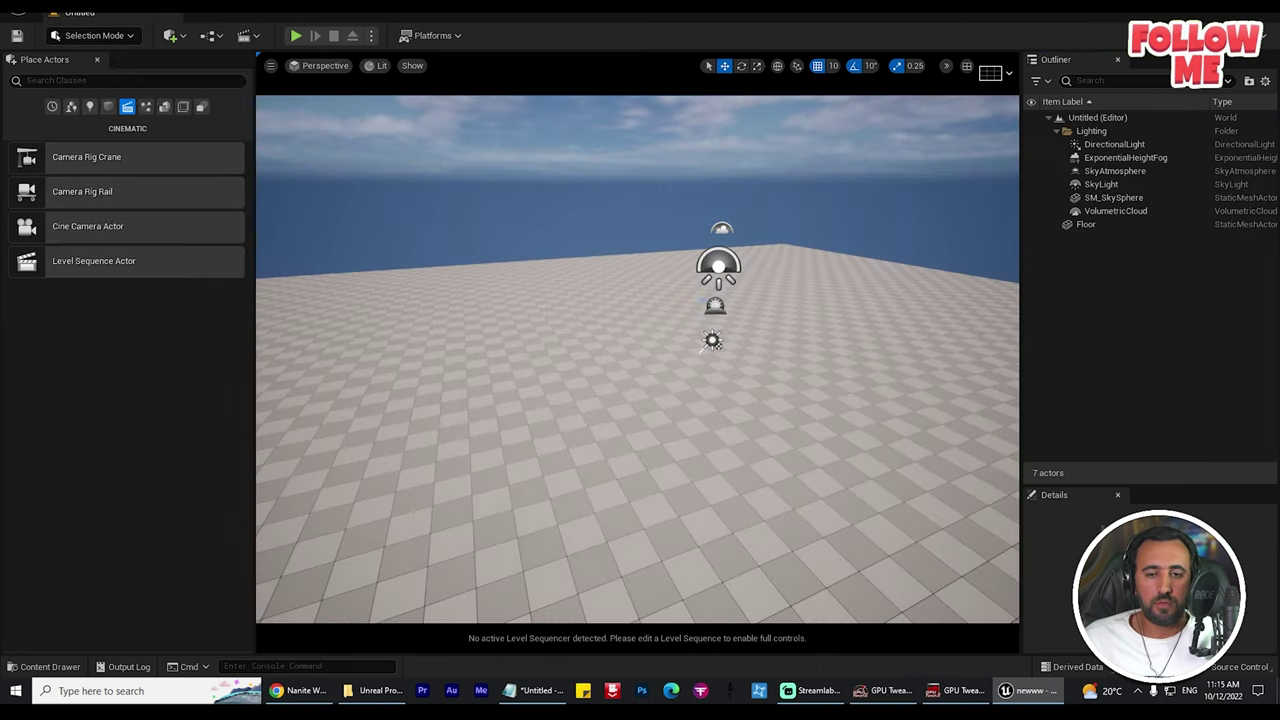
Paste the copied actors into the new level and delete its default floor
{"action": "key", "text": "ctrl+v"}
{"action": "right_click_drag", "start_coordinate": [640, 360], "coordinate": [725, 335]}
{"action": "left_click", "coordinate": [614, 436]}
{"action": "key", "text": "Delete"}
Inspect the pasted rocks and plants around the scene, focusing on phoenix_palm1 for a close view
{"action": "right_click_drag", "start_coordinate": [614, 436], "coordinate": [800, 420]}
{"action": "key", "text": "w"}
{"action": "key", "text": "w"}
{"action": "right_click_drag", "start_coordinate": [640, 360], "coordinate": [760, 350]}
{"action": "key", "text": "s"}
{"action": "key", "text": "s"}
{"action": "mouse_move", "coordinate": [680, 340]}
{"action": "right_mouse_down"}
{"action": "mouse_move", "coordinate": [690, 370]}
{"action": "mouse_move", "coordinate": [683, 335]}
{"action": "right_mouse_up"}
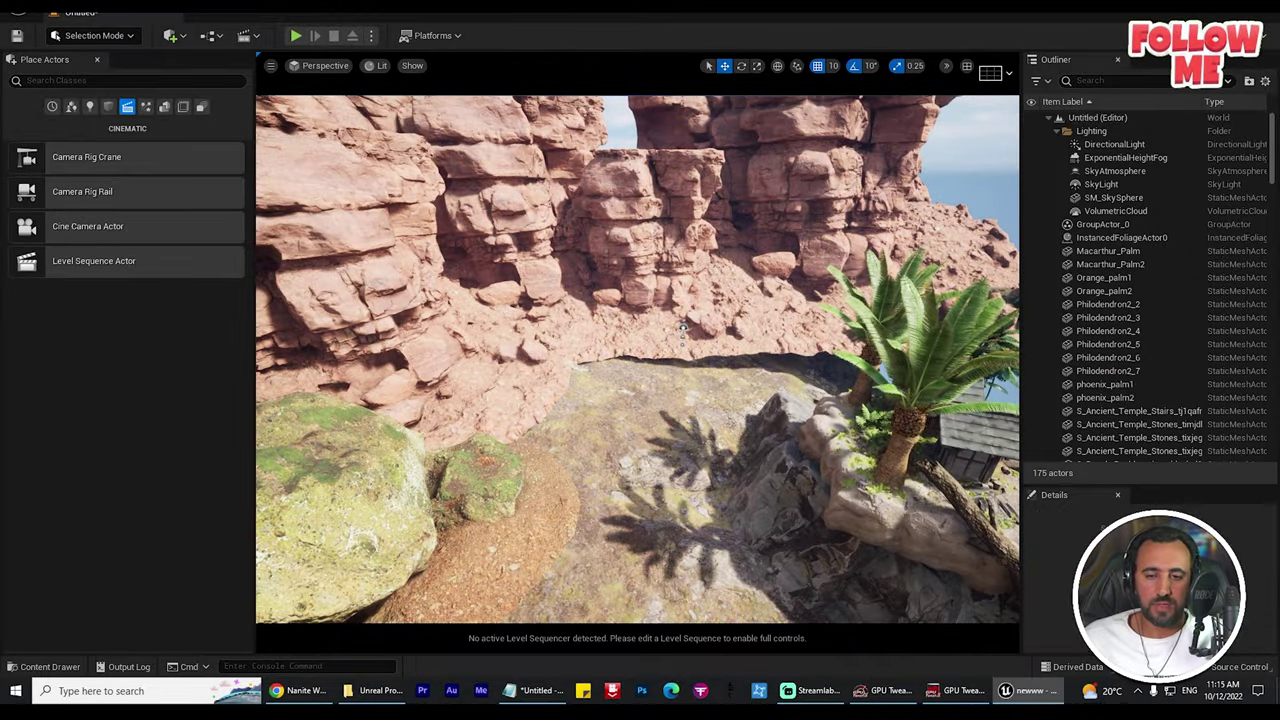
{"action": "left_click", "coordinate": [912, 350]}
{"action": "key", "text": "f"}
{"action": "left_click_drag", "start_coordinate": [912, 350], "coordinate": [770, 370], "text": "alt"}
{"action": "right_click_drag", "start_coordinate": [770, 370], "coordinate": [890, 440]}
{"action": "key", "text": "s"}
Open Quixel Bridge and allow Node.js JavaScript Runtime access through the Windows firewall
{"action": "left_click", "coordinate": [116, 5]}
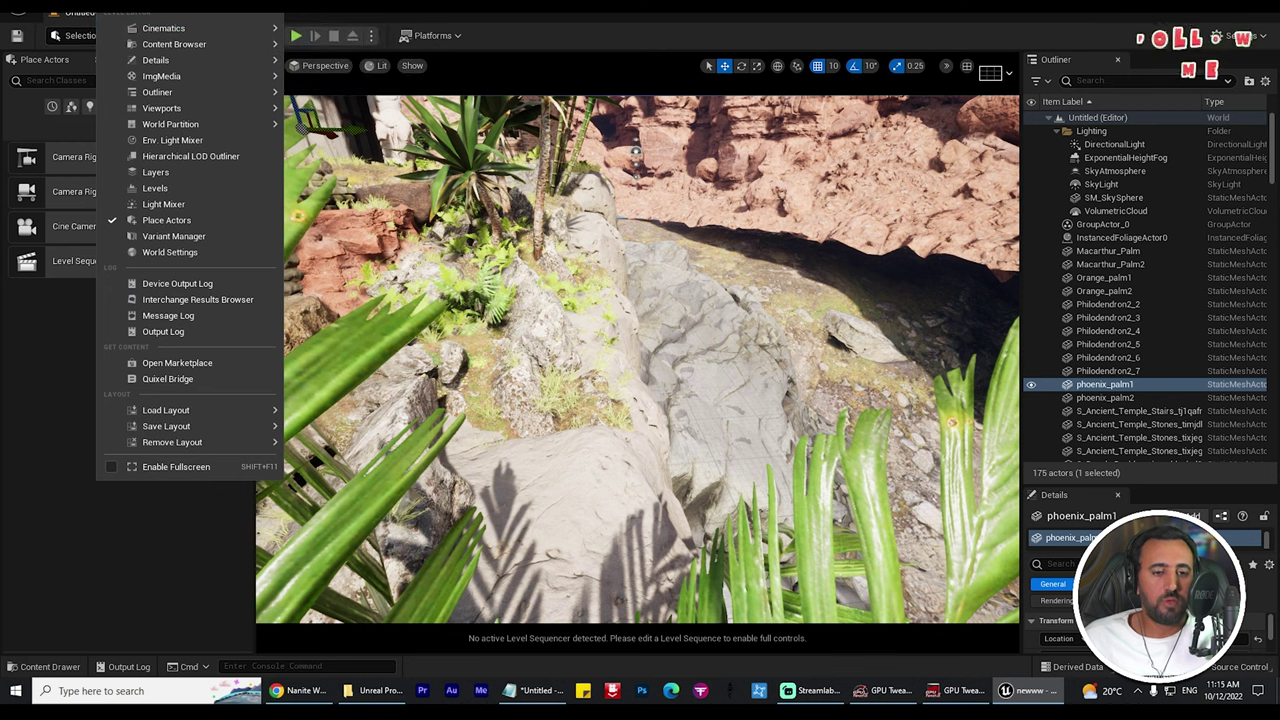
{"action": "left_click", "coordinate": [168, 378]}
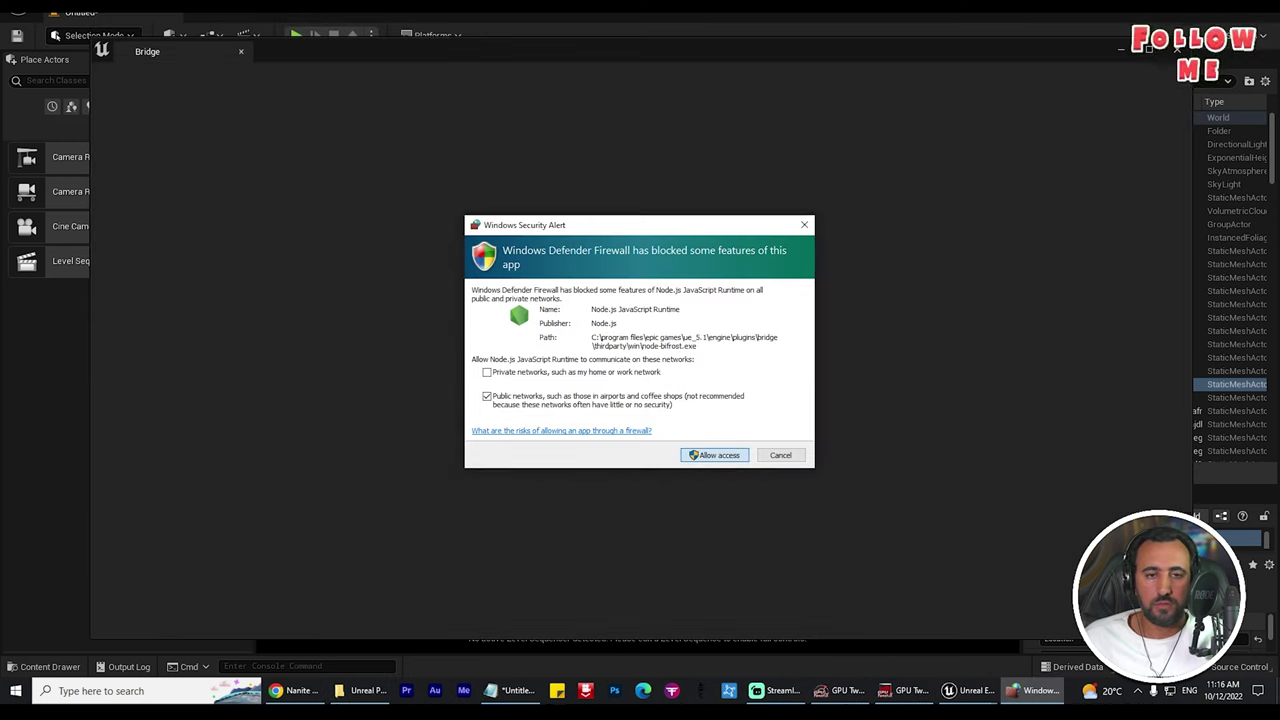
{"action": "left_click", "coordinate": [715, 455]}
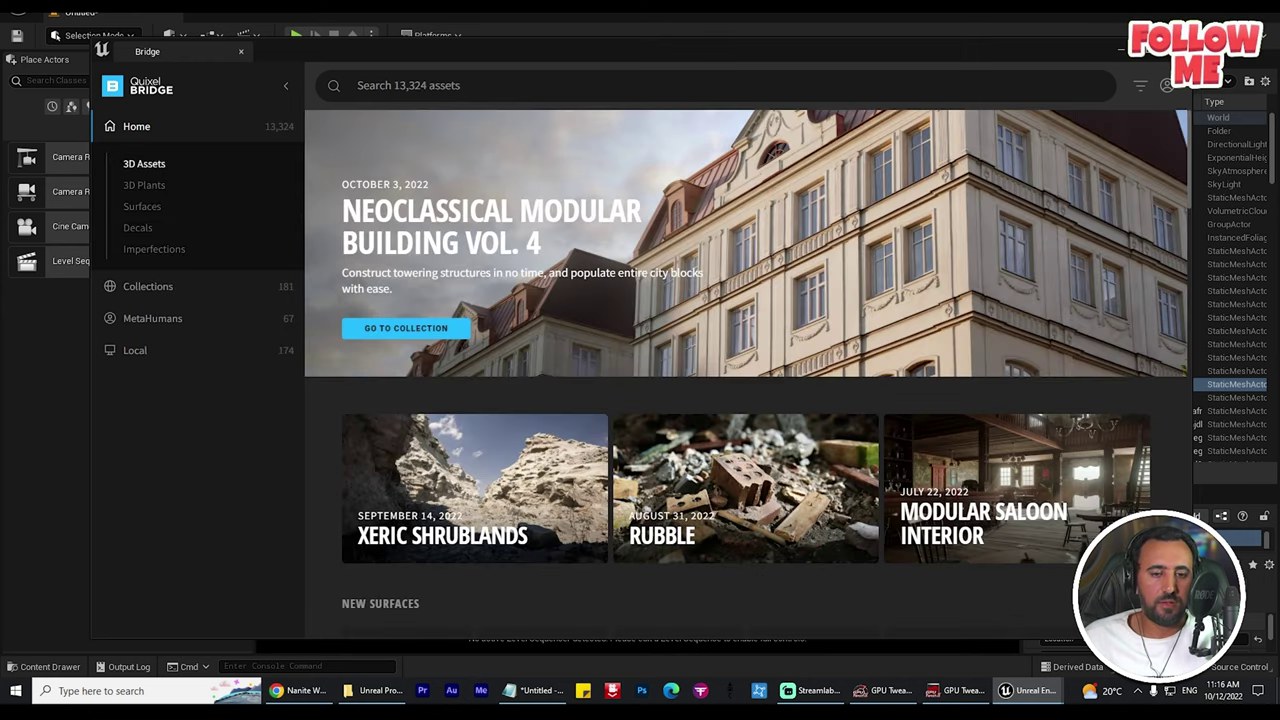
Browse the 3D Assets category in Quixel Bridge for rocks, branches and building pieces
{"action": "scroll", "coordinate": [745, 300], "scroll_direction": "down", "scroll_amount": 2}
{"action": "scroll", "coordinate": [745, 300], "scroll_direction": "down", "scroll_amount": 2}
{"action": "left_click", "coordinate": [145, 164]}
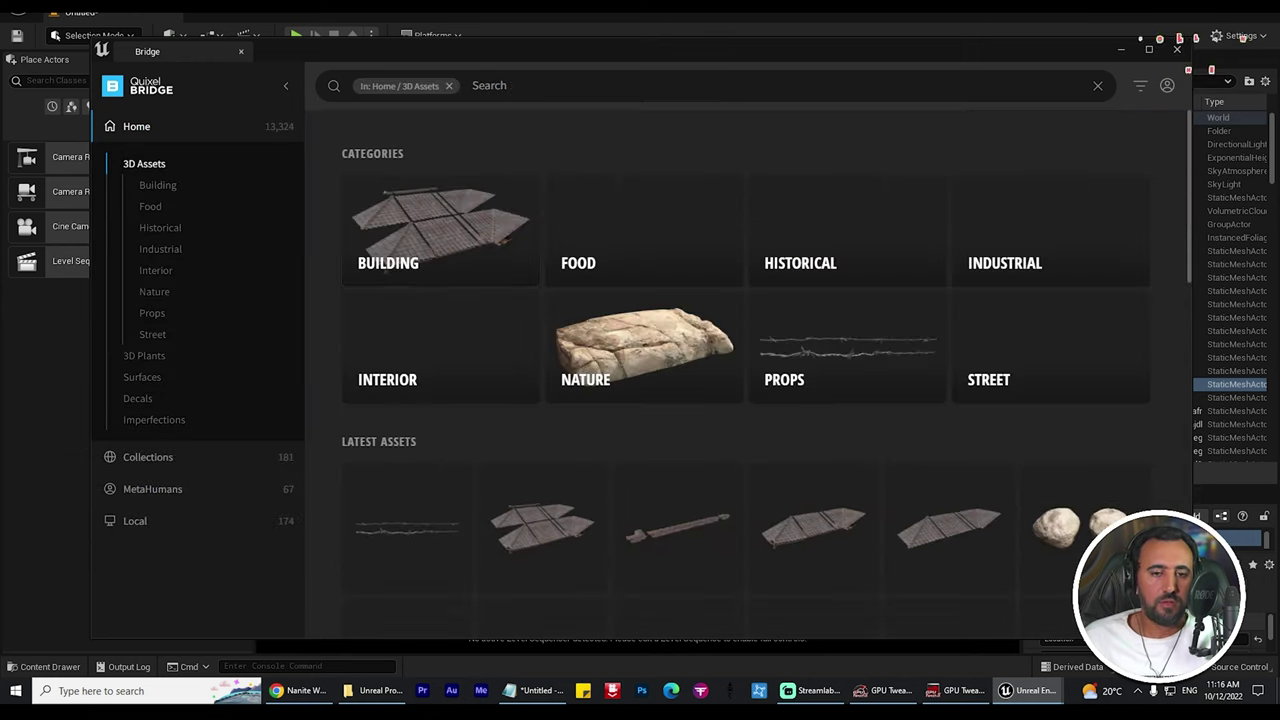
{"action": "scroll", "coordinate": [745, 373], "scroll_direction": "down", "scroll_amount": 2}
{"action": "scroll", "coordinate": [813, 333], "scroll_direction": "down", "scroll_amount": 3}
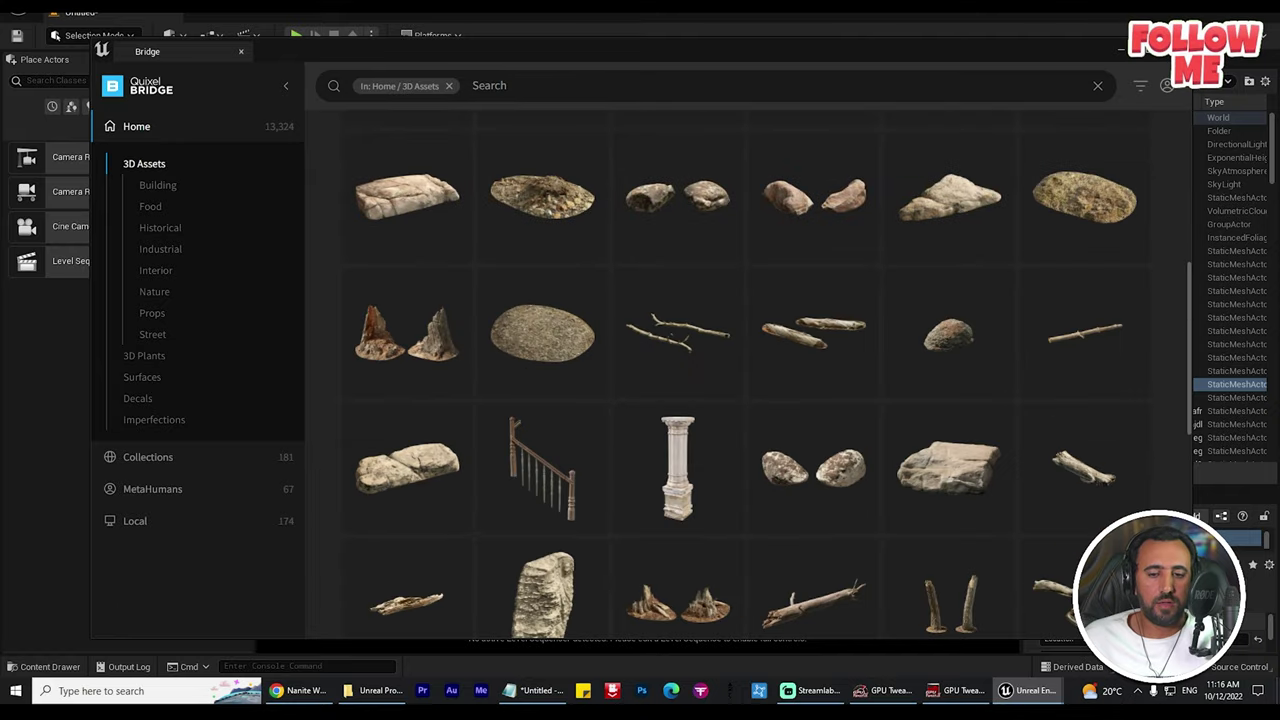
{"action": "scroll", "coordinate": [678, 355], "scroll_direction": "down", "scroll_amount": 10}
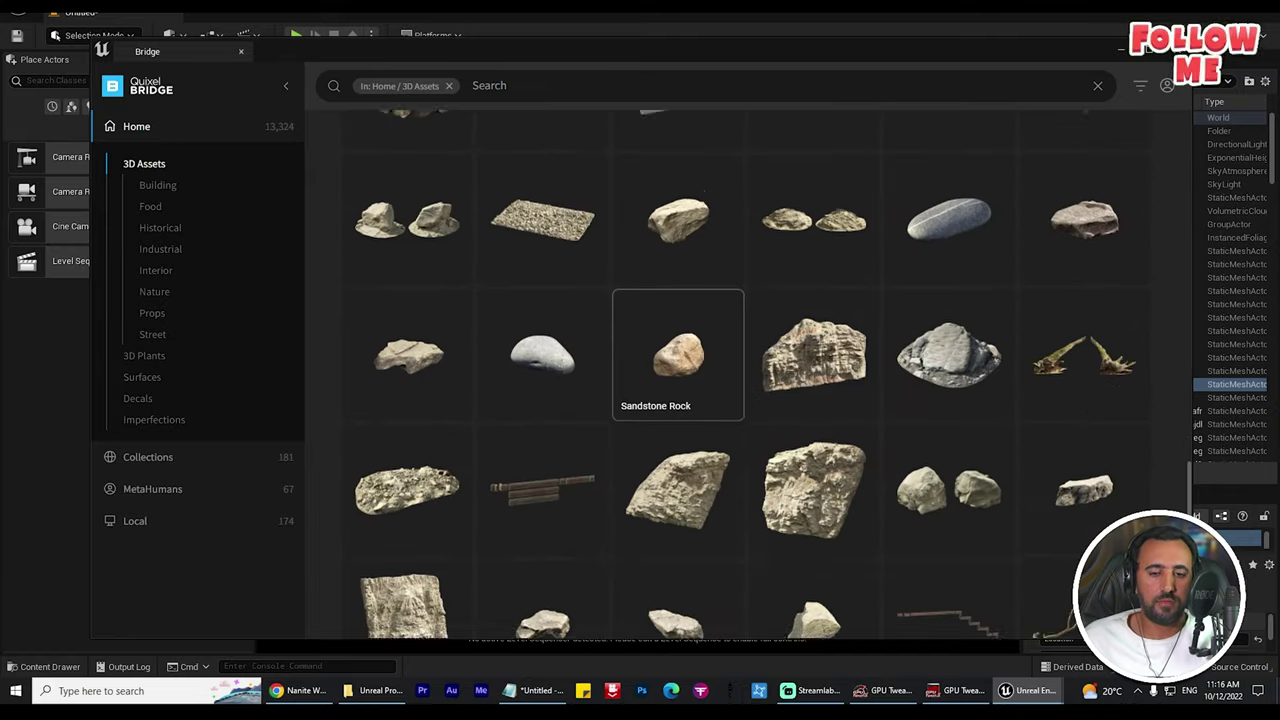
{"action": "scroll", "coordinate": [678, 355], "scroll_direction": "down", "scroll_amount": 10}
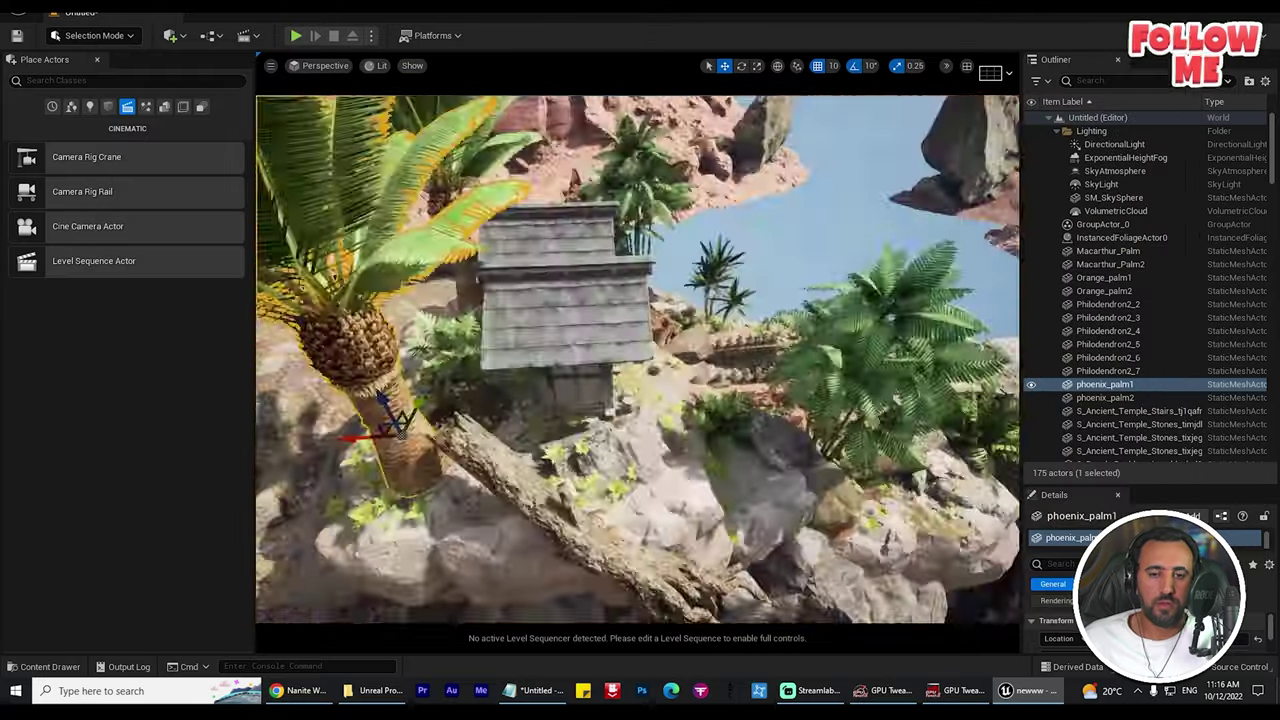
Lower the directional light's sun angle to give the rocks and houses warm, low sunlight
{"action": "right_click_drag", "start_coordinate": [638, 360], "coordinate": [540, 350]}
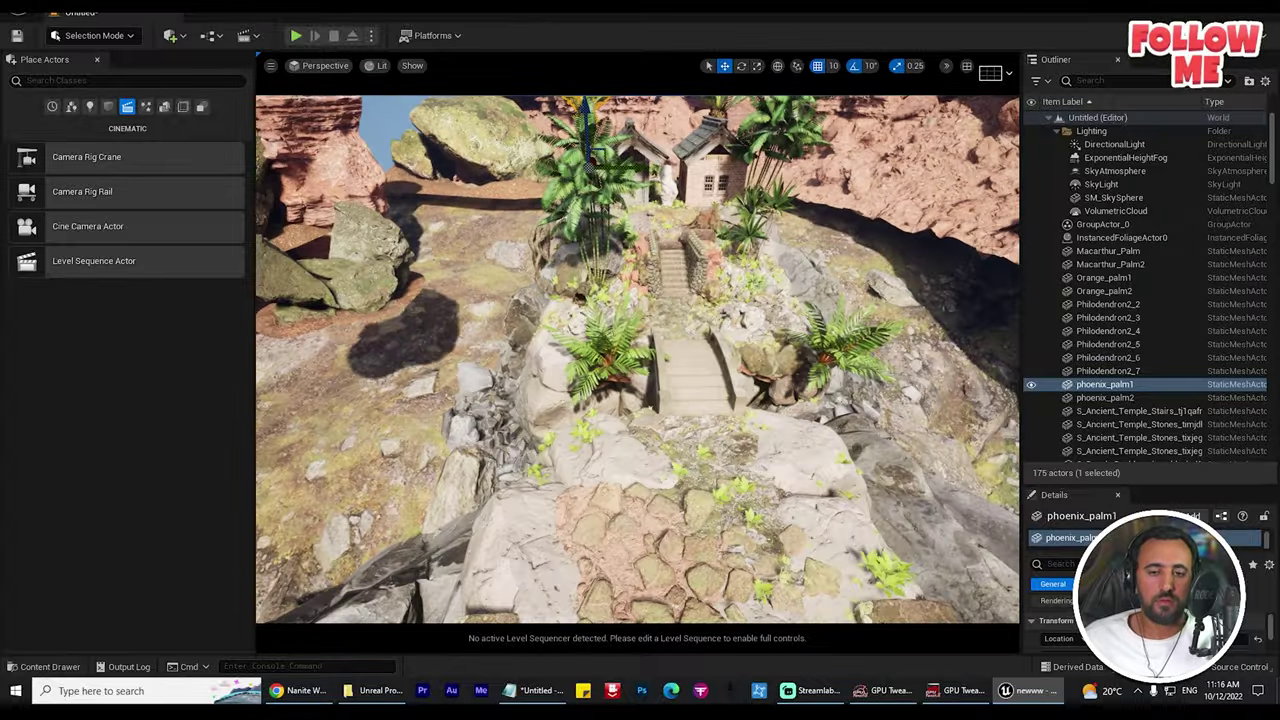
{"action": "right_click_drag", "start_coordinate": [638, 360], "coordinate": [630, 285]}
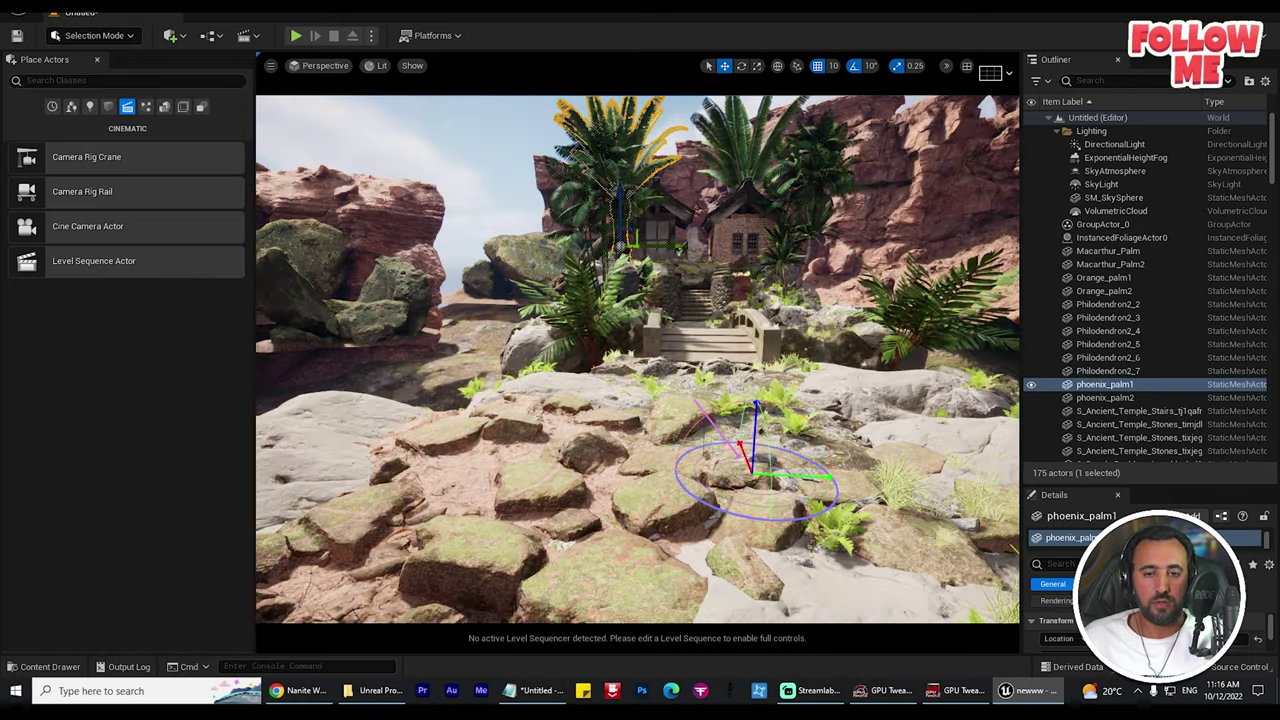
{"action": "key", "text": "ctrl+l"}
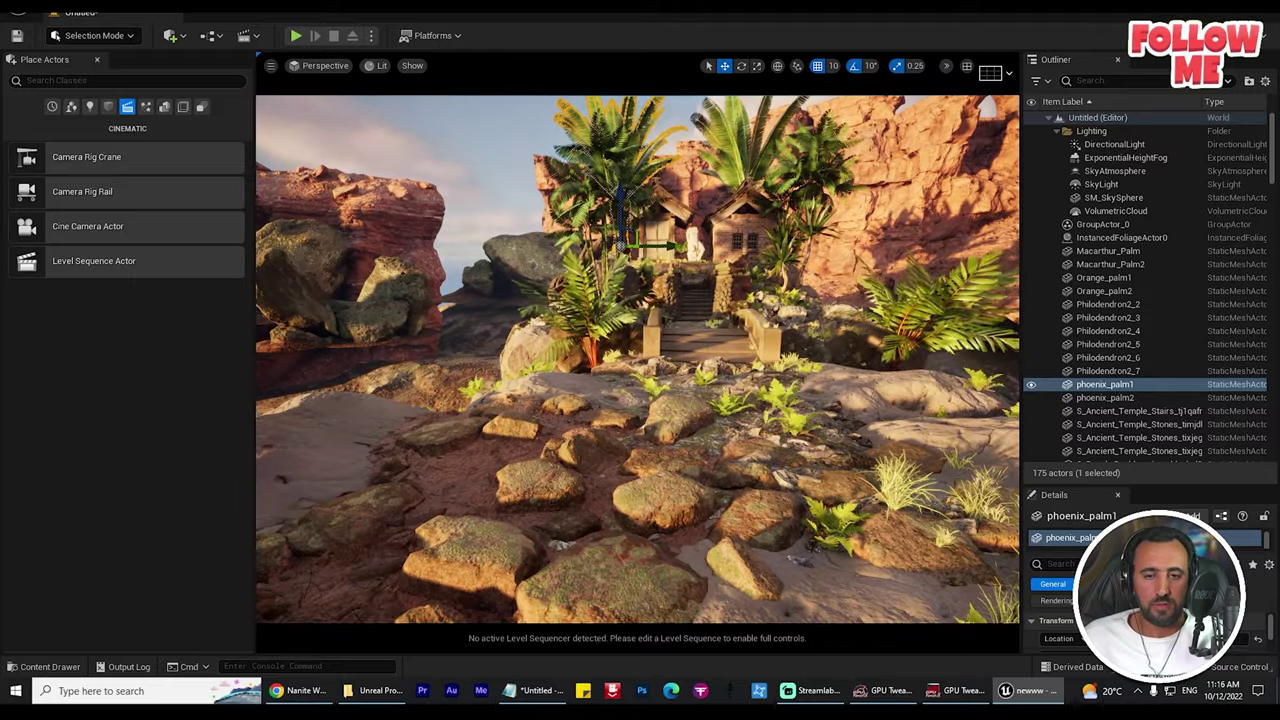
{"action": "left_click", "coordinate": [708, 344], "text": "ctrl"}
{"action": "right_click_drag", "start_coordinate": [708, 344], "coordinate": [738, 364]}
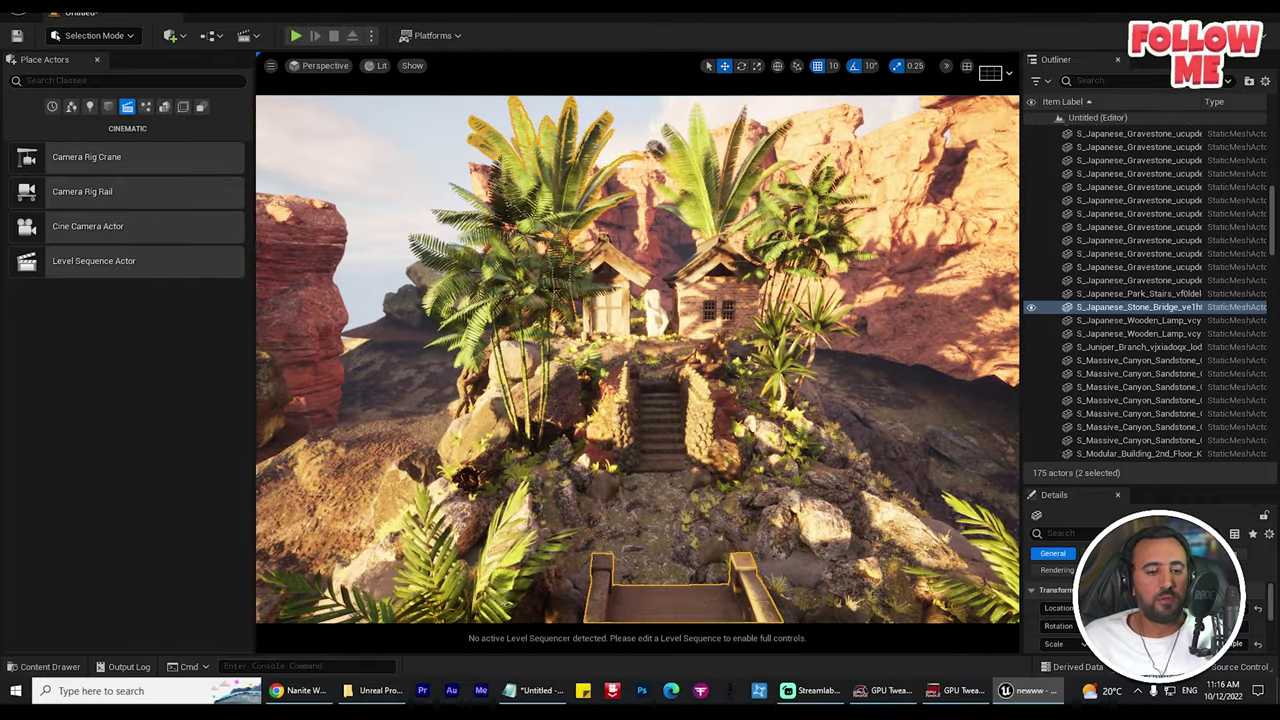
Place the SKM_Quinn_Simple mesh from the Mannequins Meshes folder on the stone bridge
{"action": "key", "text": "ctrl+space"}
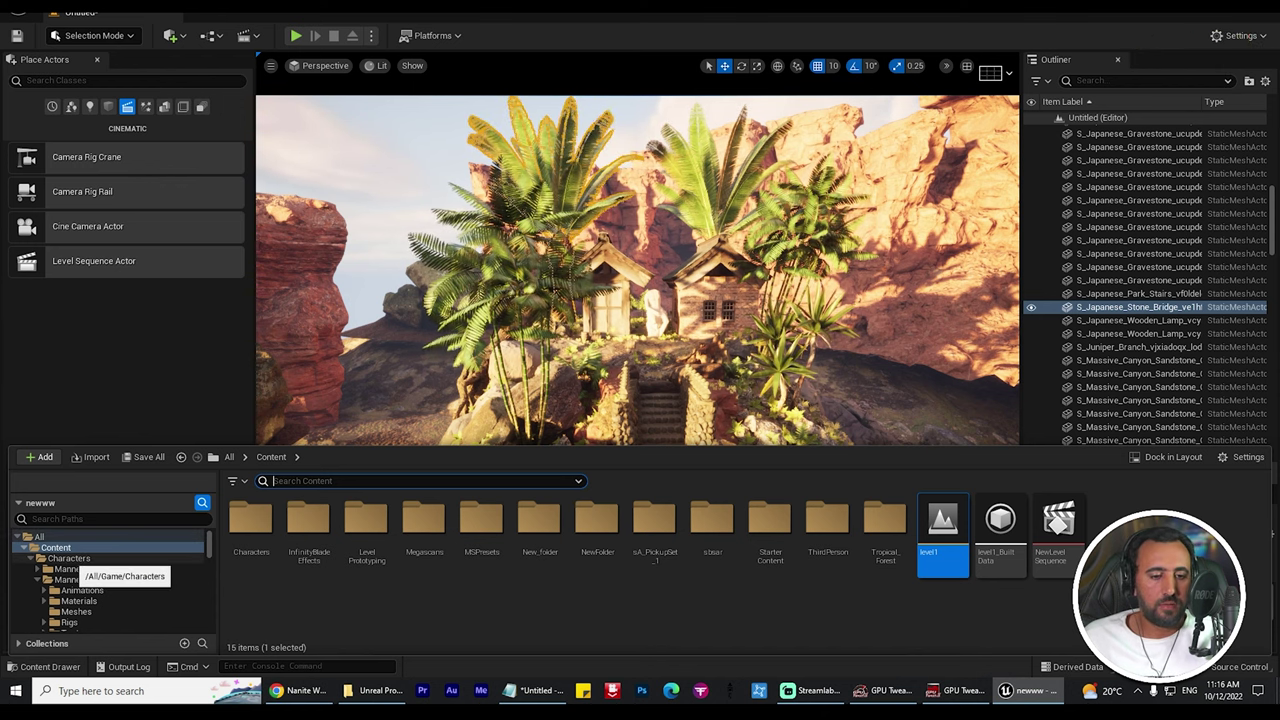
{"action": "left_click", "coordinate": [77, 579]}
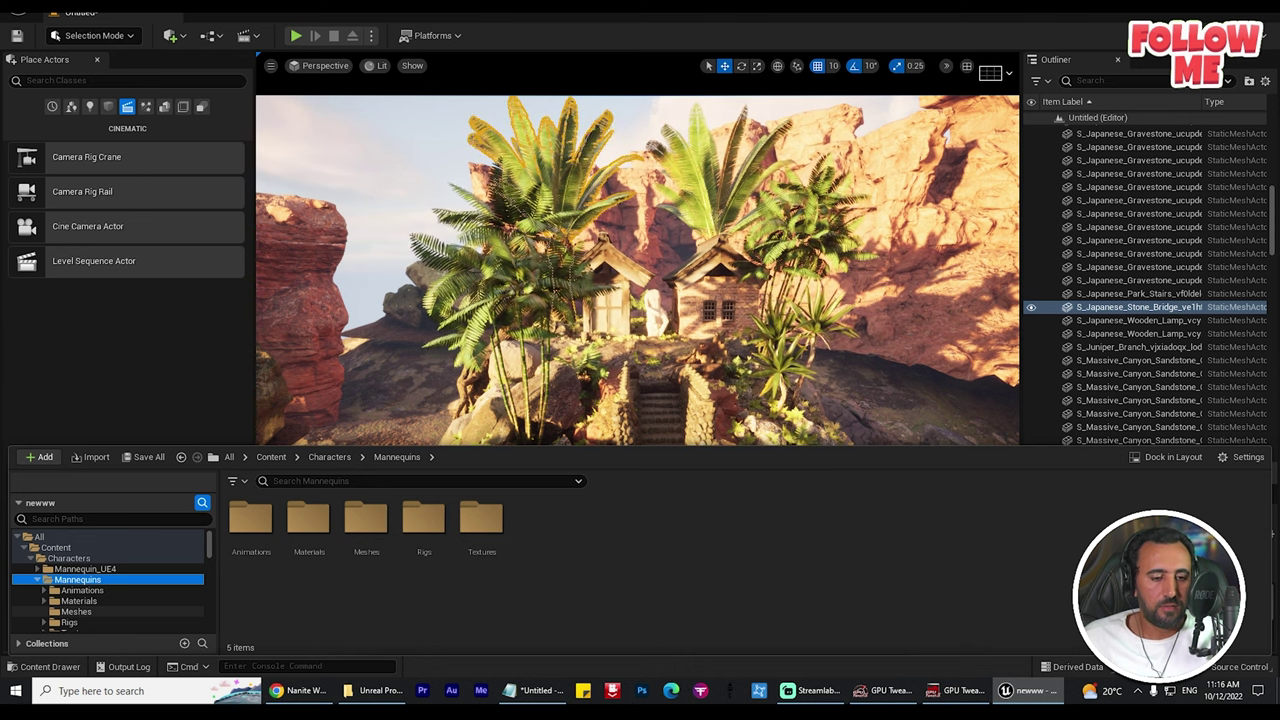
{"action": "left_click", "coordinate": [76, 611]}
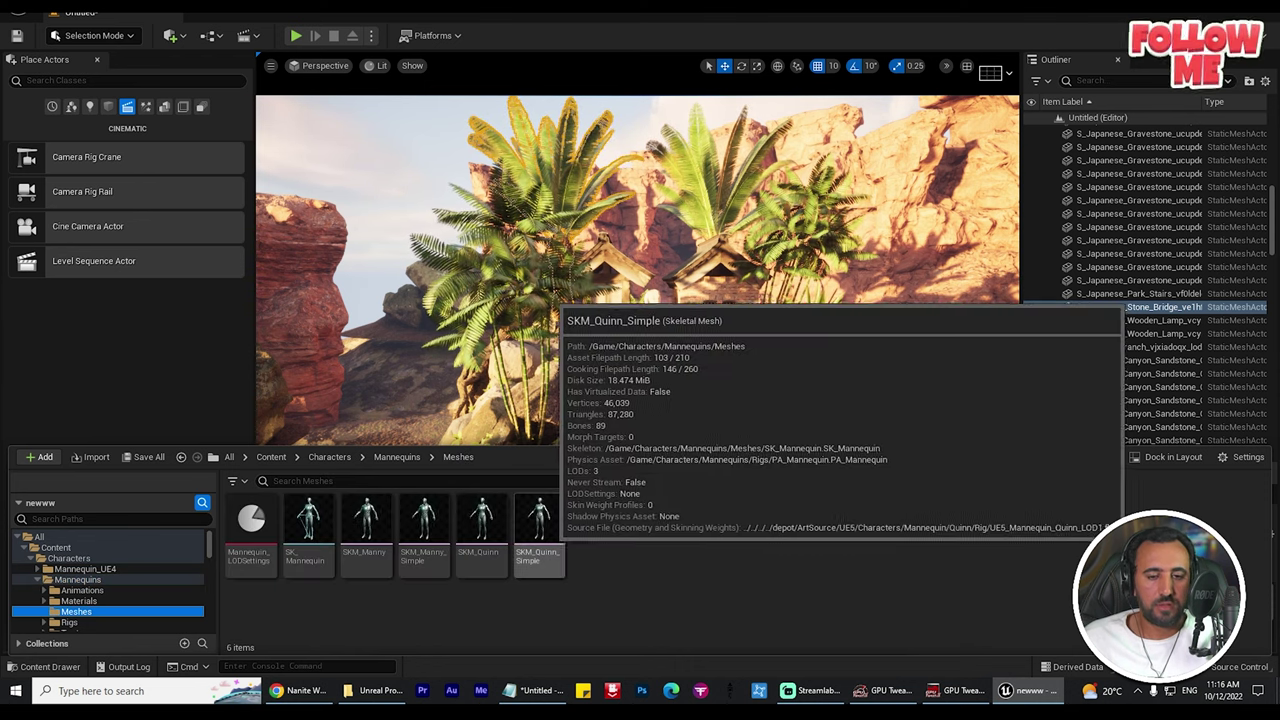
{"action": "key", "text": "ctrl+space"}
{"action": "left_click_drag", "start_coordinate": [657, 585], "coordinate": [620, 587]}
{"action": "key", "text": "f"}
{"action": "scroll", "coordinate": [638, 360], "scroll_direction": "down", "scroll_amount": 10}
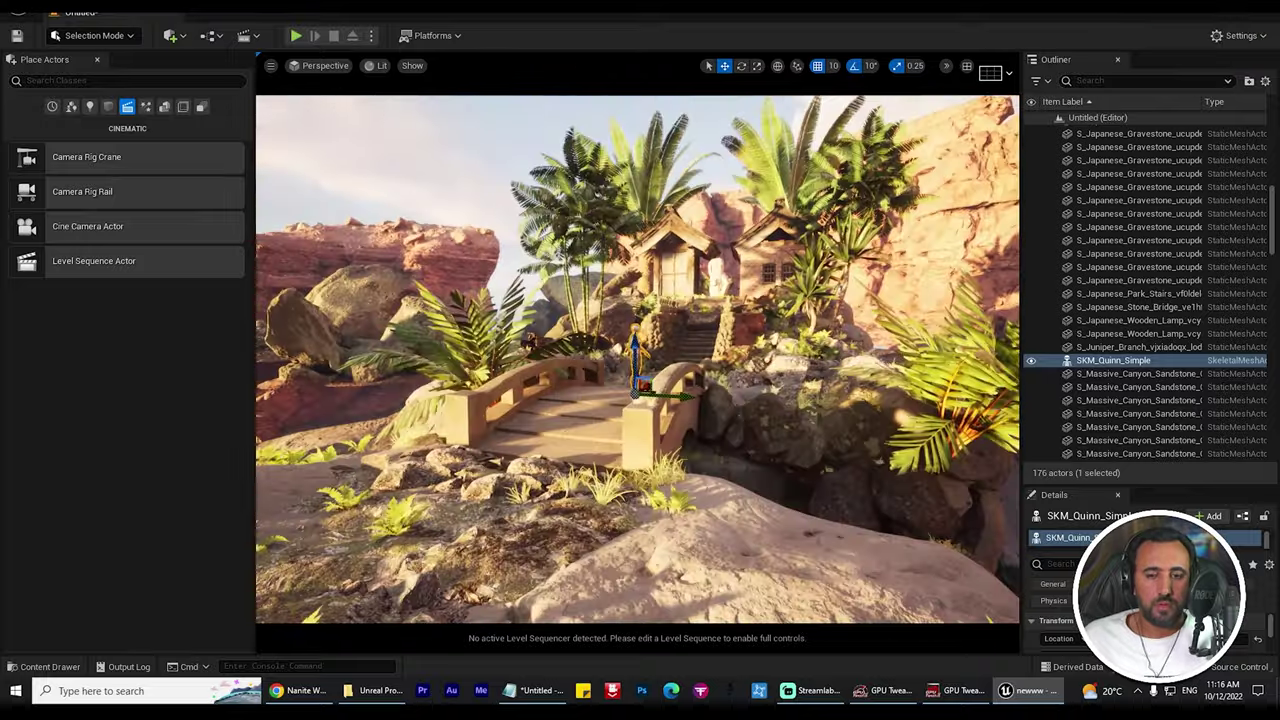
Examine the mannequin on the bridge from several angles to judge its scale against the stairs and houses
{"action": "left_click_drag", "start_coordinate": [638, 360], "coordinate": [720, 415], "text": "alt"}
{"action": "scroll", "coordinate": [638, 360], "scroll_direction": "up", "scroll_amount": 9}
{"action": "left_click_drag", "start_coordinate": [638, 360], "coordinate": [780, 430], "text": "alt"}
{"action": "scroll", "coordinate": [638, 360], "scroll_direction": "down", "scroll_amount": 8}
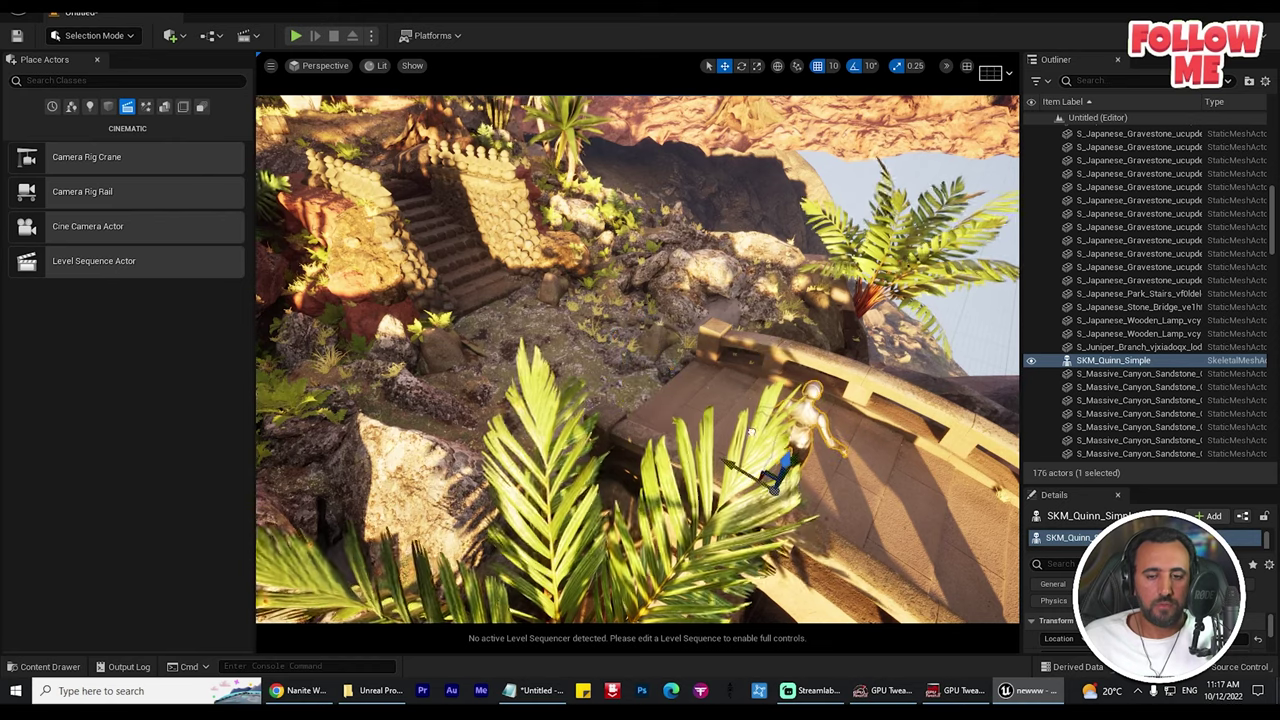
{"action": "key", "text": "f"}
{"action": "left_click_drag", "start_coordinate": [638, 360], "coordinate": [652, 360], "text": "alt"}
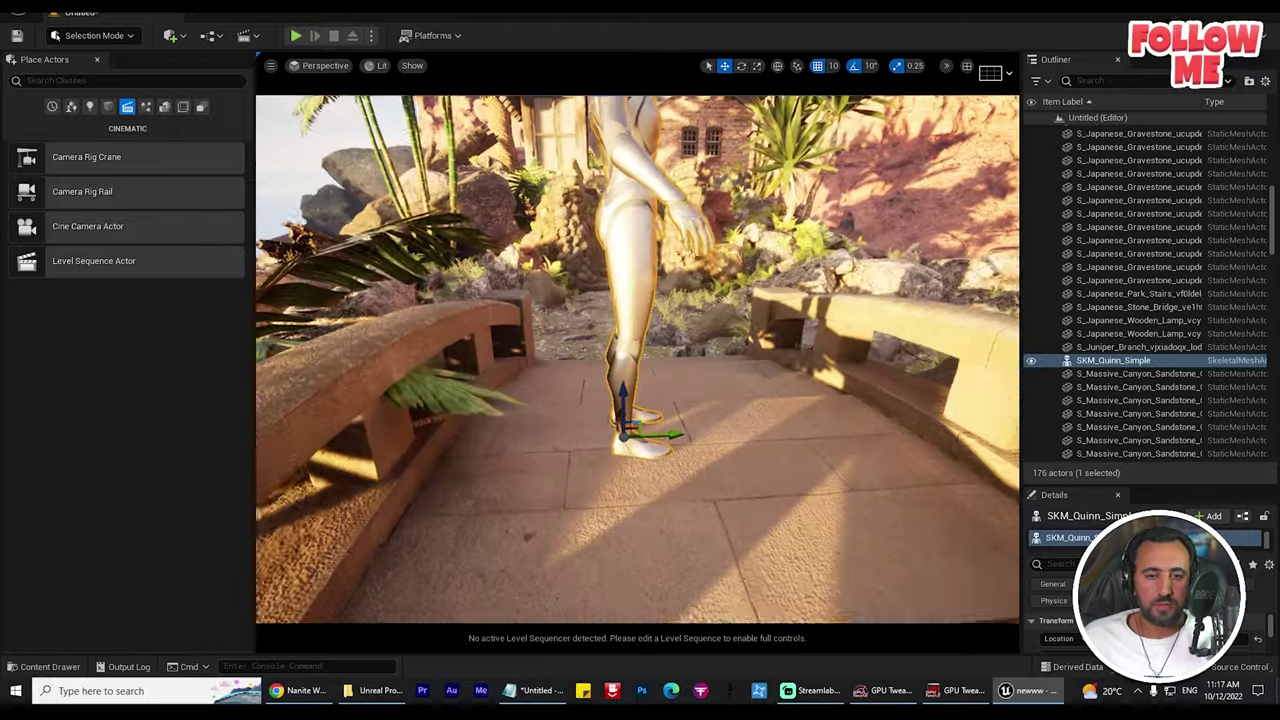
{"action": "middle_click_drag", "start_coordinate": [638, 360], "coordinate": [620, 260]}
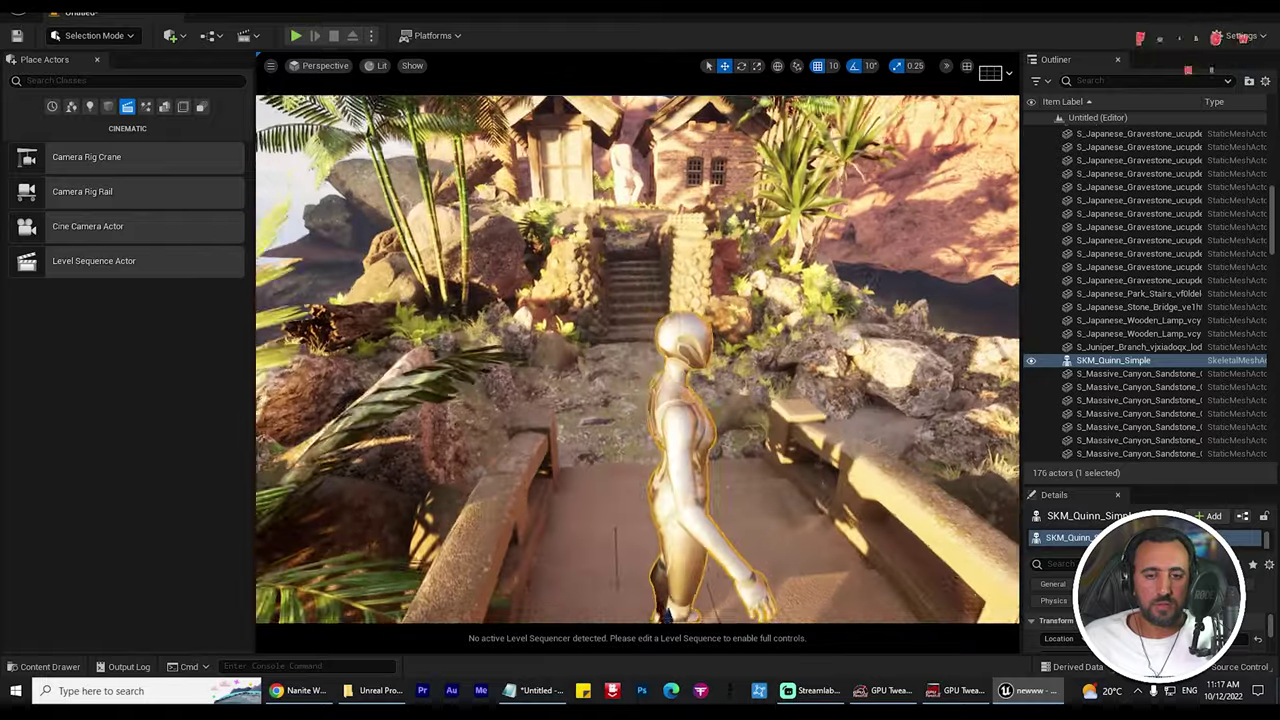
{"action": "scroll", "coordinate": [638, 360], "scroll_direction": "up", "scroll_amount": 5}
{"action": "left_click_drag", "start_coordinate": [638, 360], "coordinate": [642, 310], "text": "alt"}
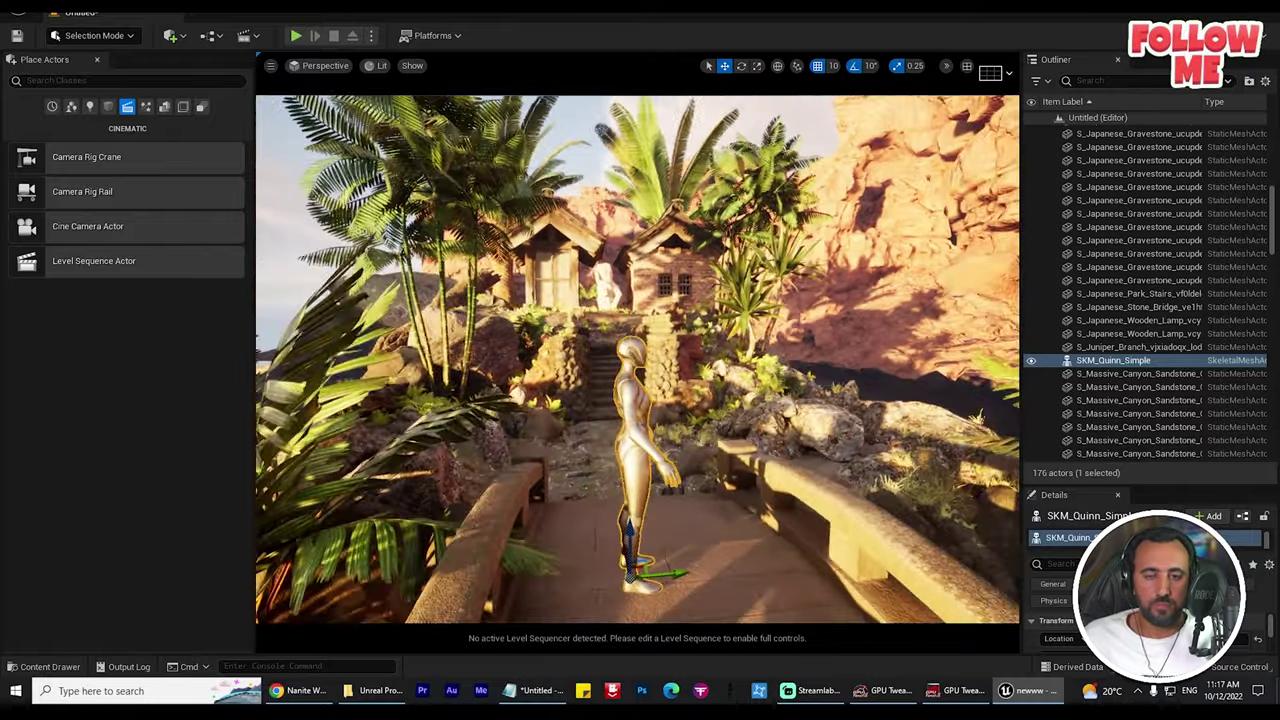
Rotate the directional light to a deep red sunset angle that lights the cliffs and the brick house
{"action": "key", "text": "ctrl+l"}
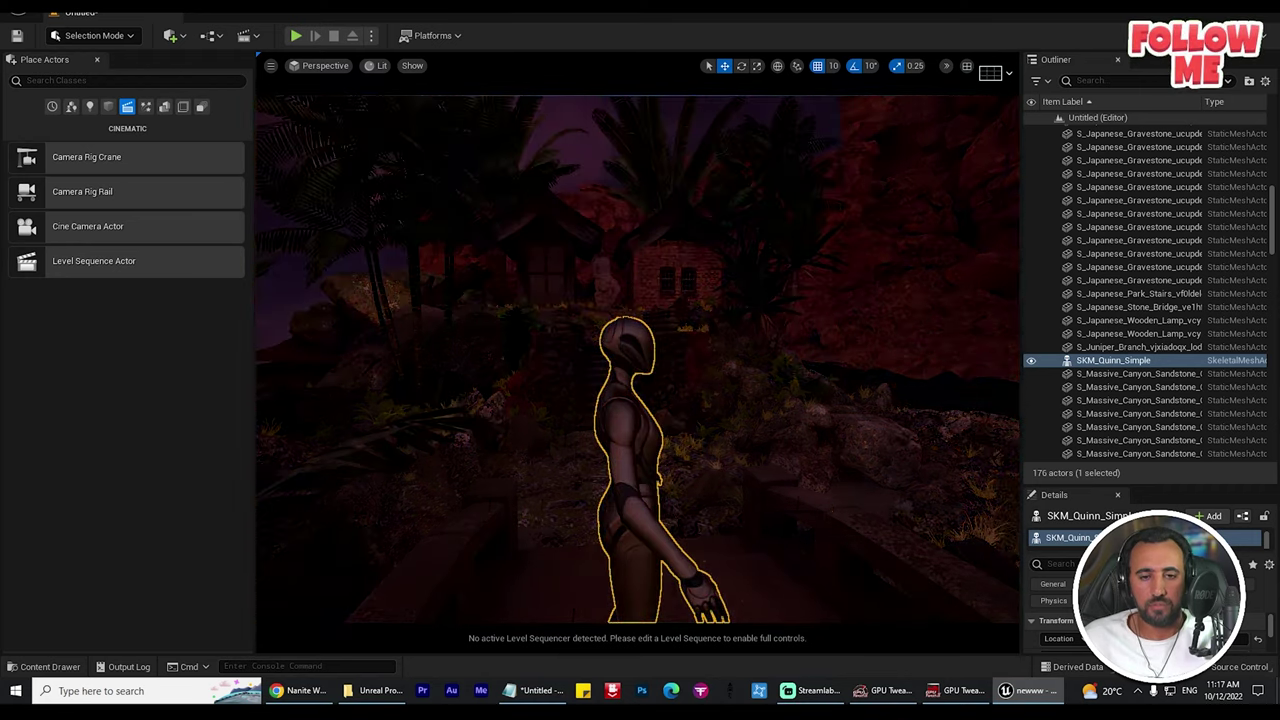
{"action": "key", "text": "ctrl+l"}
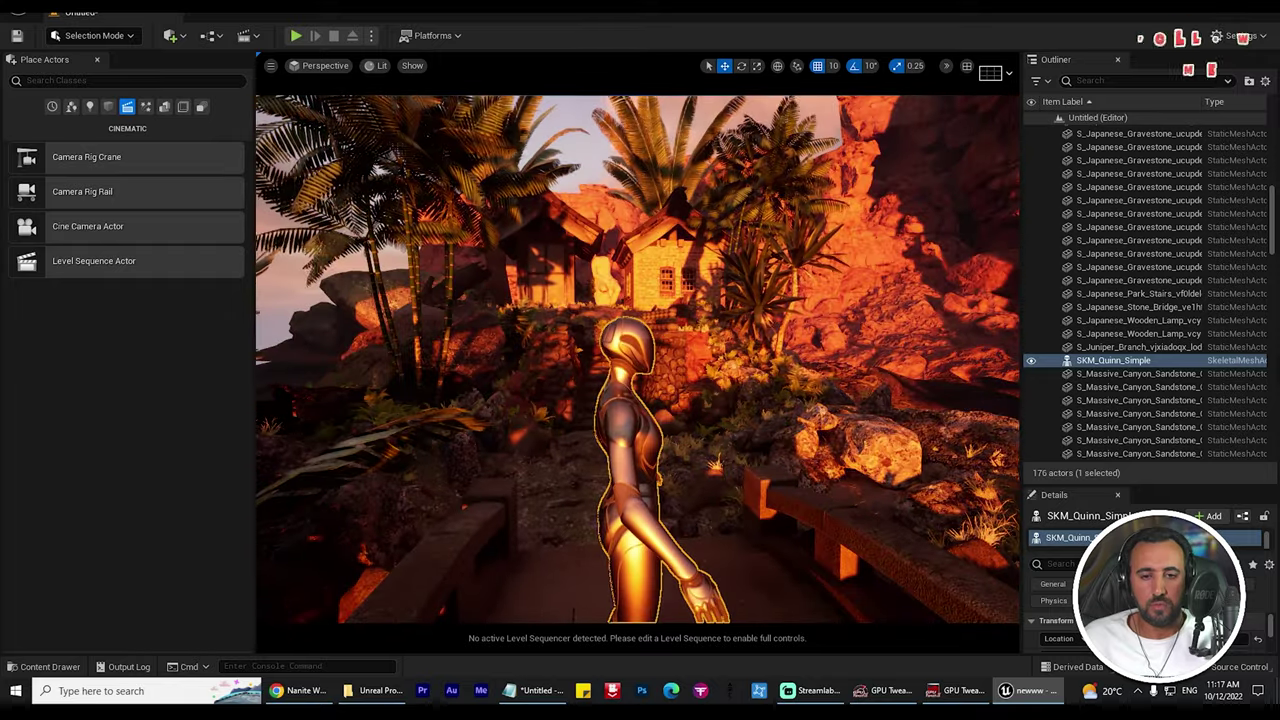
{"action": "key", "text": "ctrl+l"}
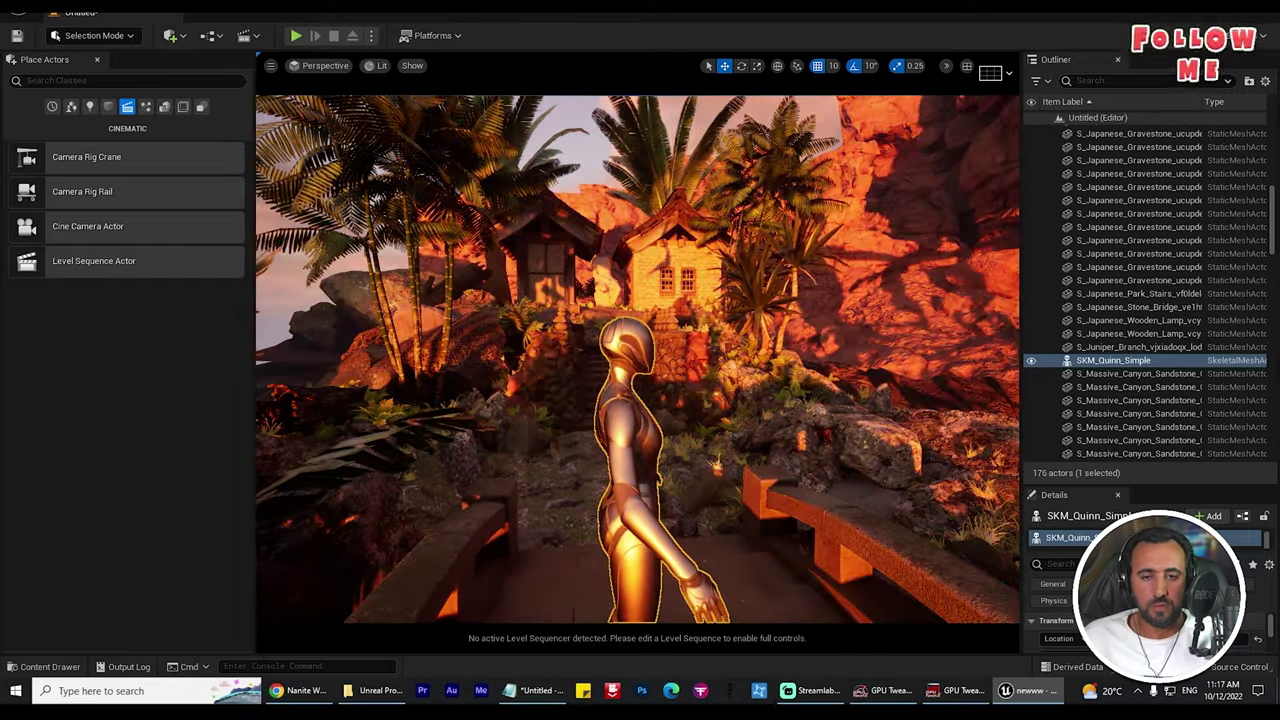
Examine the mannequin's head and shoulders up close in the sunset light, with the houses behind it
{"action": "left_click", "coordinate": [775, 415], "text": "ctrl"}
{"action": "mouse_move", "coordinate": [775, 415]}
{"action": "right_mouse_down"}
{"action": "mouse_move", "coordinate": [715, 412]}
{"action": "mouse_move", "coordinate": [772, 420]}
{"action": "right_mouse_up"}
{"action": "key", "text": "w"}
{"action": "key", "text": "a"}
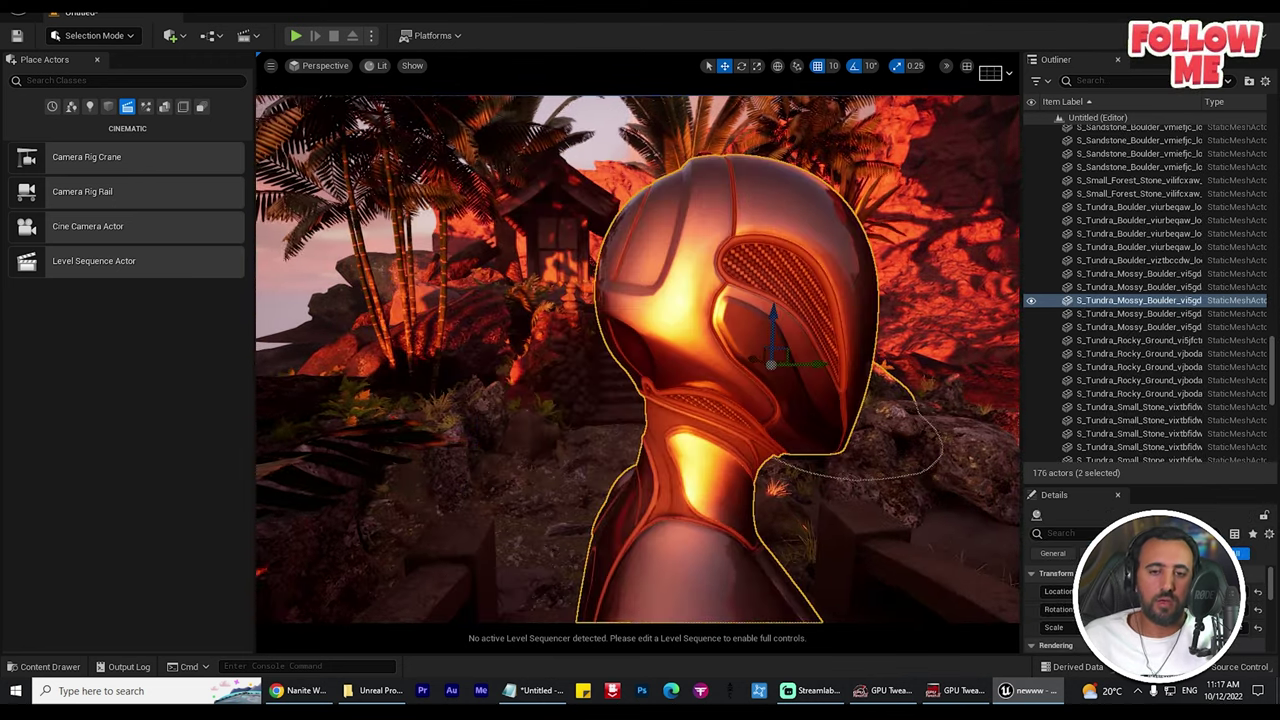
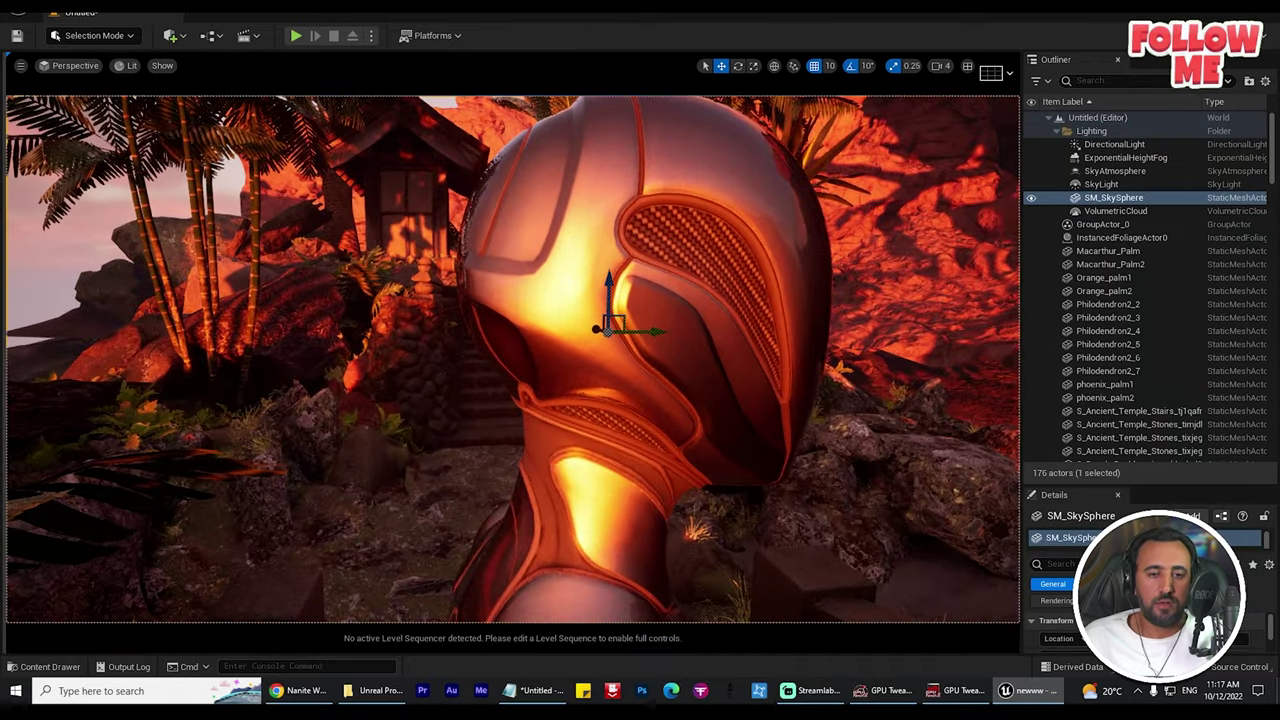
{"action": "key", "text": "s"}
{"action": "right_click_drag", "start_coordinate": [512, 360], "coordinate": [548, 392]}
{"action": "key", "text": "w"}
{"action": "key", "text": "a"}
{"action": "key", "text": "d"}
{"action": "key", "text": "e"}
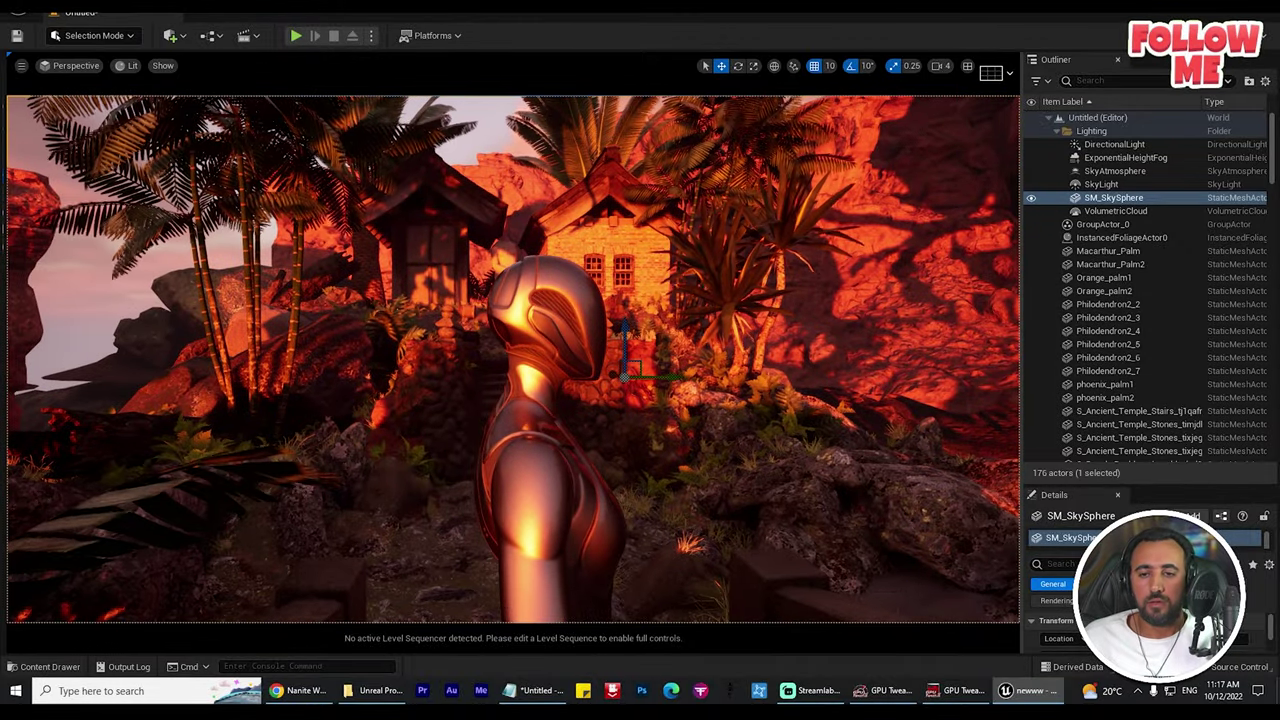
Widen the viewport by narrowing the Outliner and frame an over-the-shoulder view of the mannequin facing the house
{"action": "left_click", "coordinate": [900, 265]}
{"action": "left_click_drag", "start_coordinate": [1022, 290], "coordinate": [1127, 290]}
{"action": "key", "text": "s"}
{"action": "right_click_drag", "start_coordinate": [640, 370], "coordinate": [600, 355]}
{"action": "key", "text": "w"}
{"action": "key", "text": "s"}
{"action": "key", "text": "d"}
{"action": "key", "text": "a"}
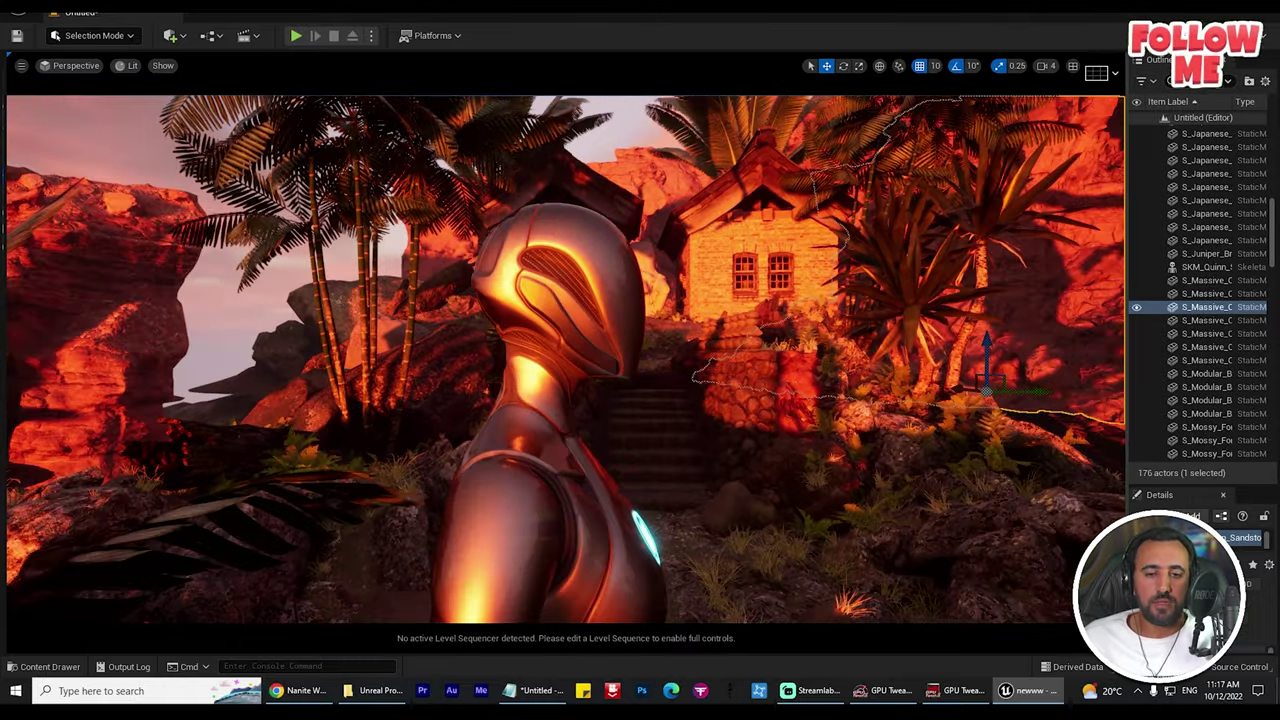
Try to bring the Place Actors panel back into view by toggling it off and on
{"action": "left_click", "coordinate": [77, 7]}
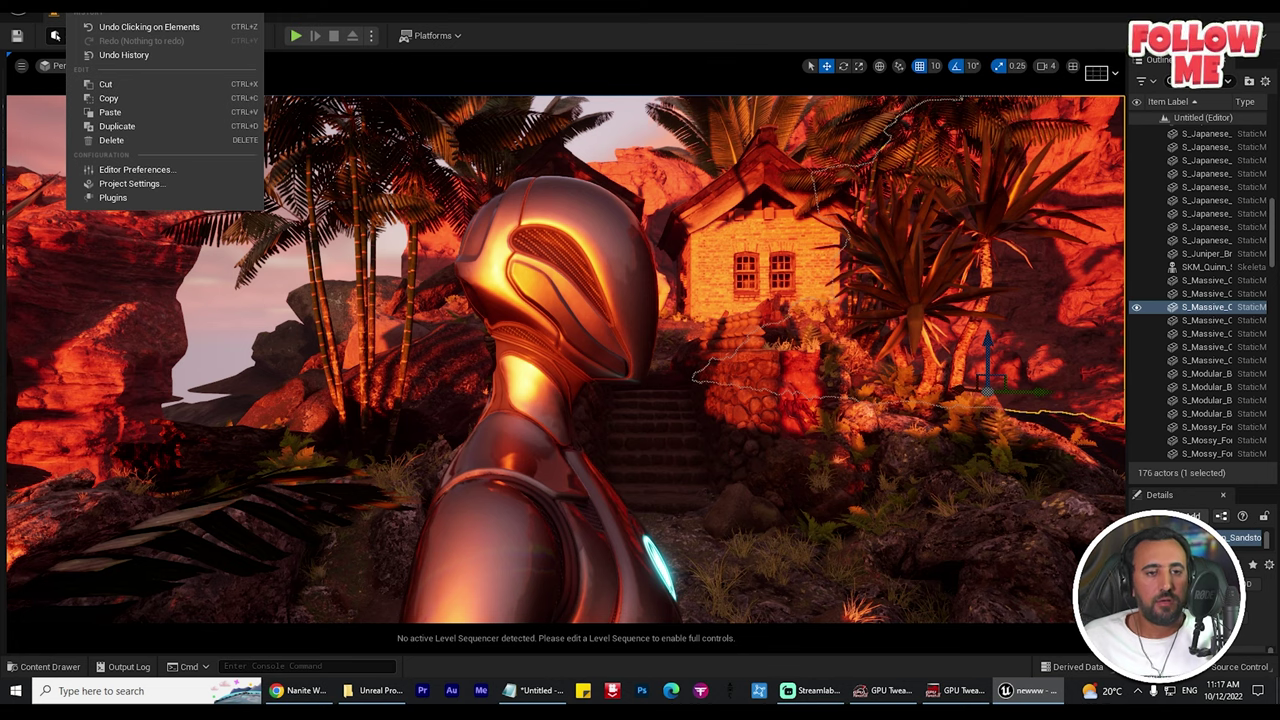
{"action": "mouse_move", "coordinate": [113, 7]}
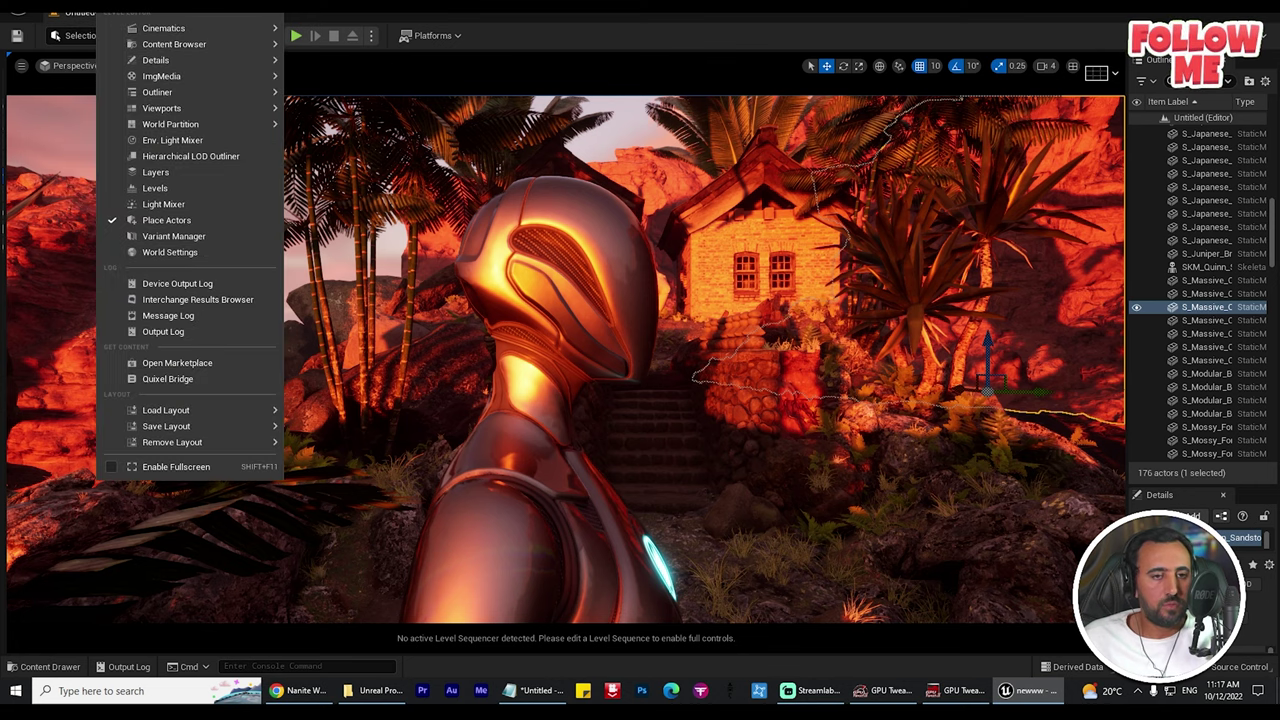
{"action": "mouse_move", "coordinate": [166, 426]}
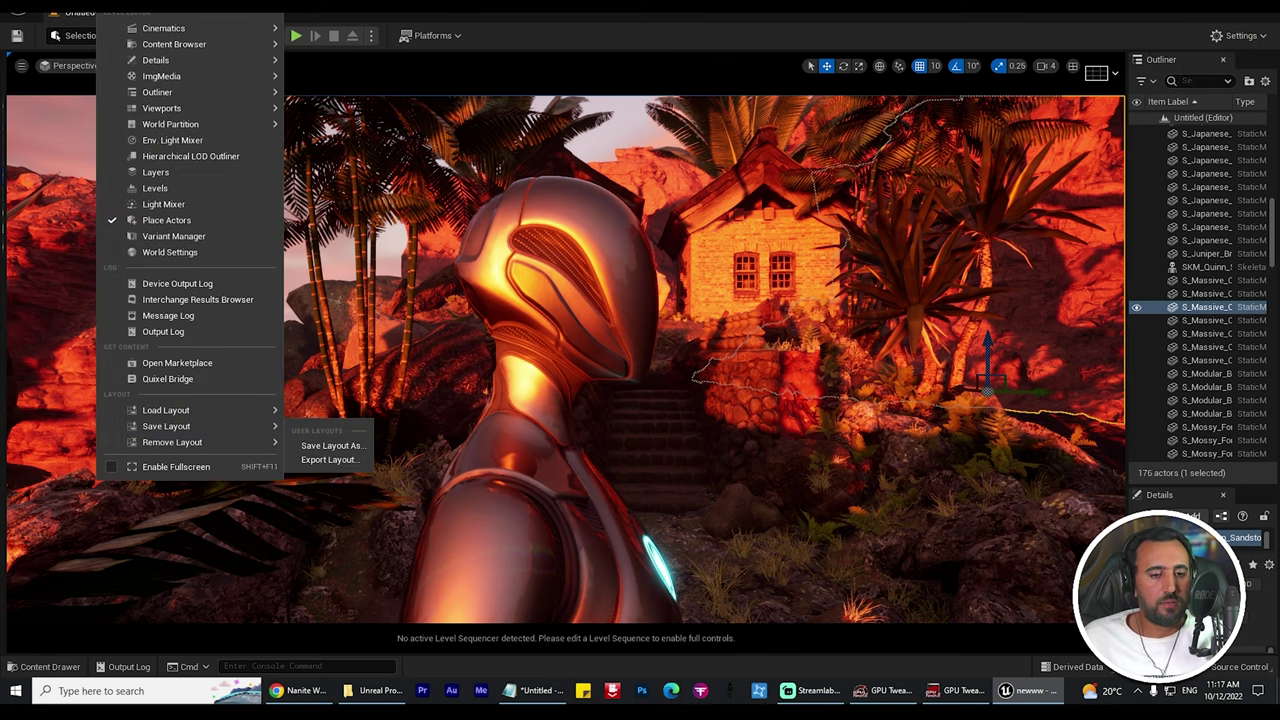
{"action": "left_click", "coordinate": [167, 220]}
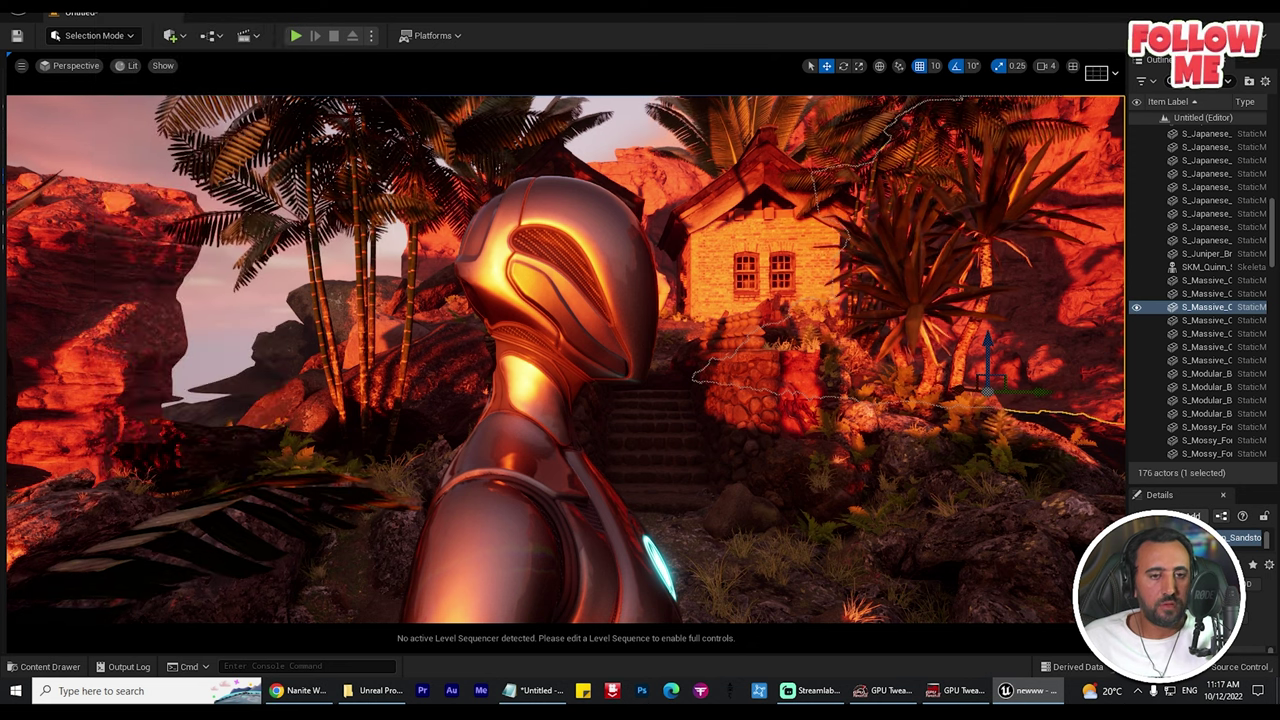
{"action": "left_click", "coordinate": [113, 7]}
{"action": "left_click", "coordinate": [167, 221]}
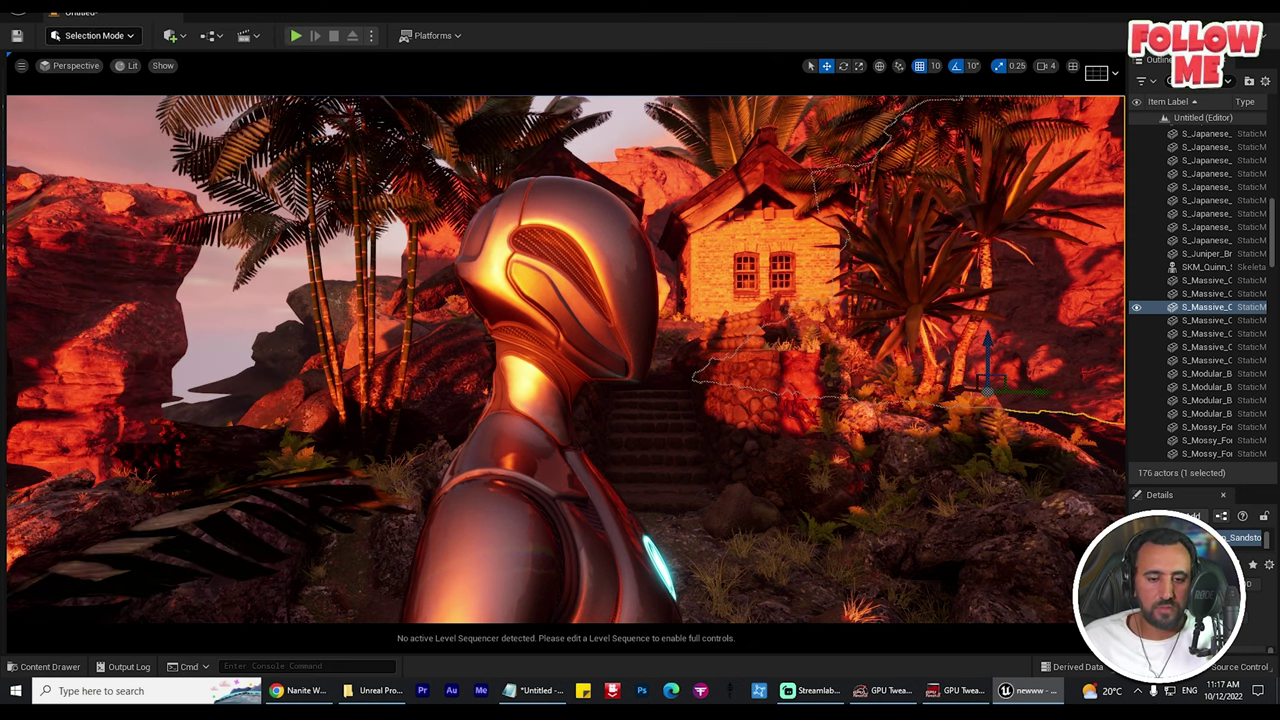
Load the Default Editor Layout and reopen the Place Actors panel
{"action": "left_click", "coordinate": [117, 6]}
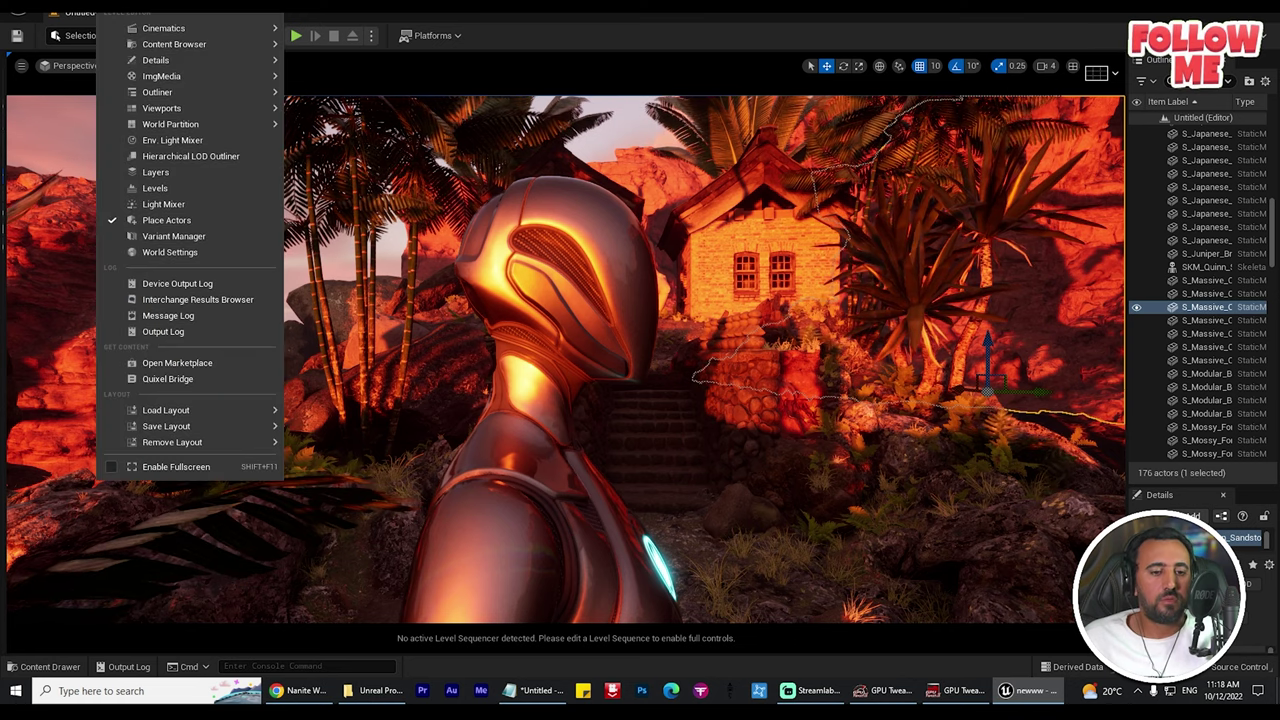
{"action": "mouse_move", "coordinate": [168, 410]}
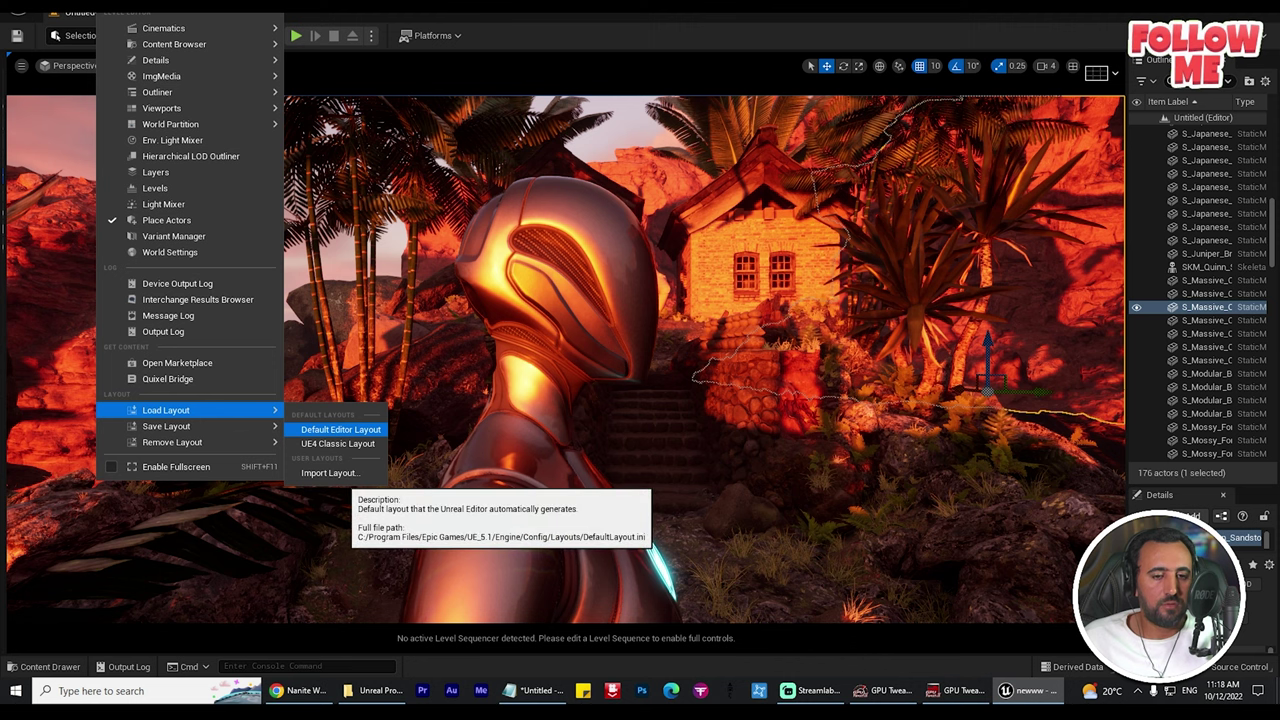
{"action": "left_click", "coordinate": [344, 430]}
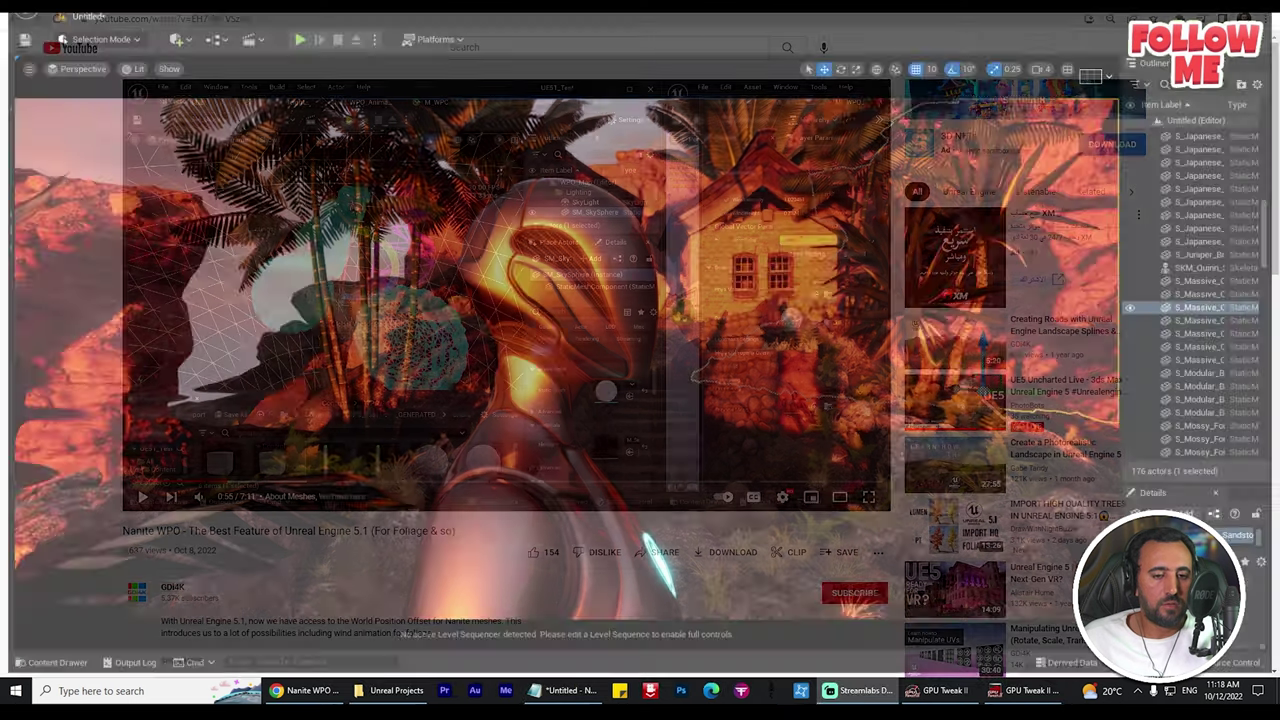
{"action": "key", "text": "s"}
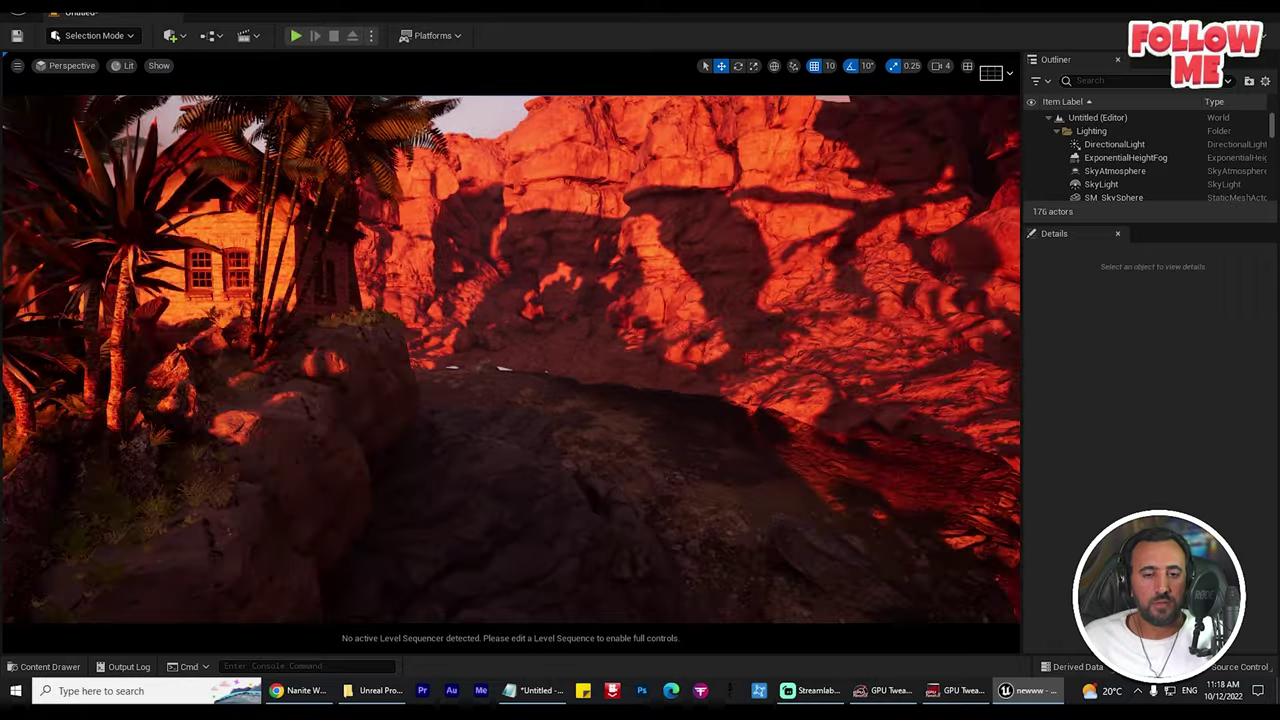
{"action": "right_click_drag", "start_coordinate": [512, 360], "coordinate": [512, 420]}
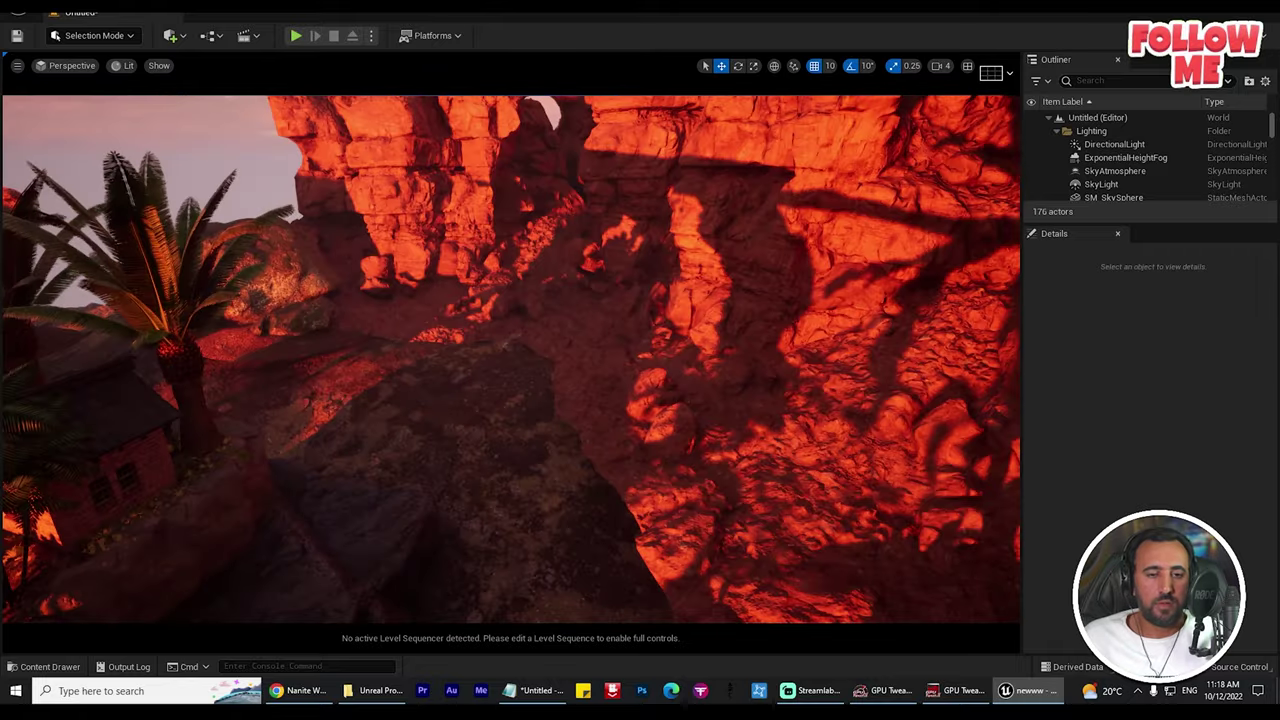
{"action": "left_click", "coordinate": [125, 5]}
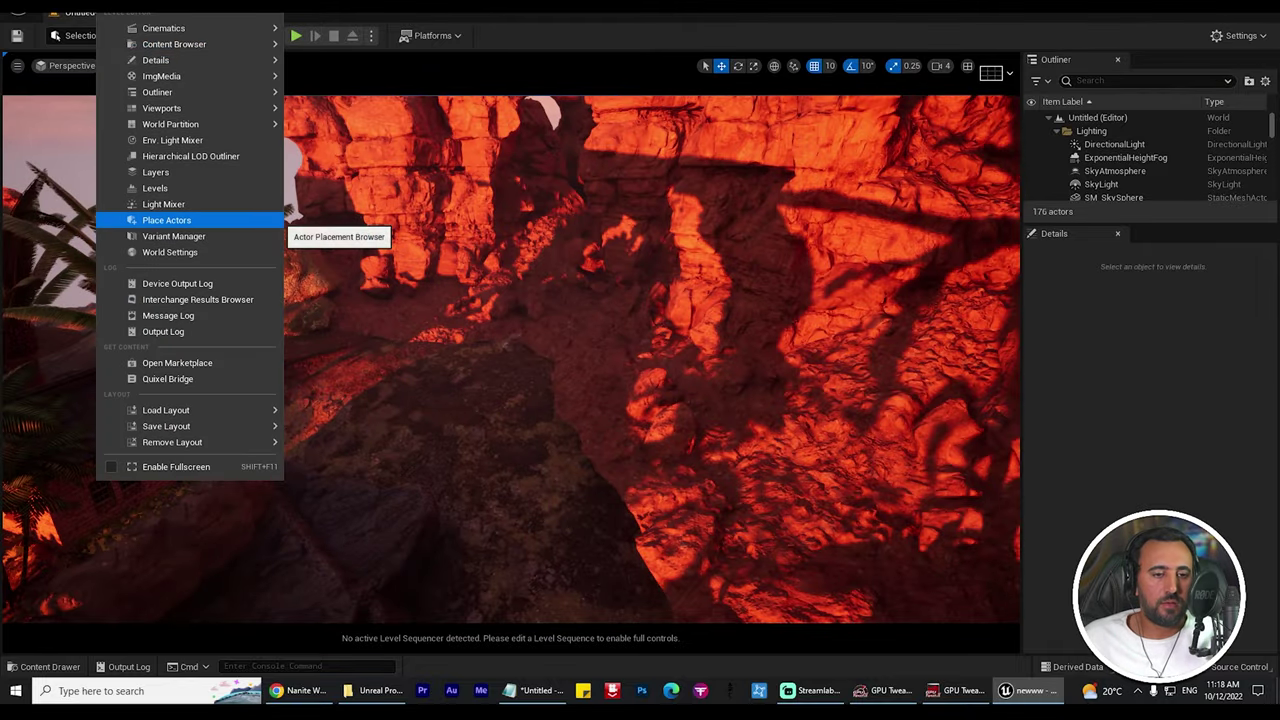
{"action": "left_click", "coordinate": [190, 220]}
Examine Macarthur_Palm2 and SKM_Quinn_Simple on the bridge, focusing on each within the sunset scene
{"action": "right_click_drag", "start_coordinate": [630, 360], "coordinate": [600, 360]}
{"action": "left_click", "coordinate": [724, 350]}
{"action": "key", "text": "f"}
{"action": "left_click_drag", "start_coordinate": [724, 350], "coordinate": [660, 360], "text": "alt"}
{"action": "scroll", "coordinate": [630, 360], "scroll_direction": "up", "scroll_amount": 5}
{"action": "scroll", "coordinate": [630, 360], "scroll_direction": "up", "scroll_amount": 2}
{"action": "key", "text": "f"}
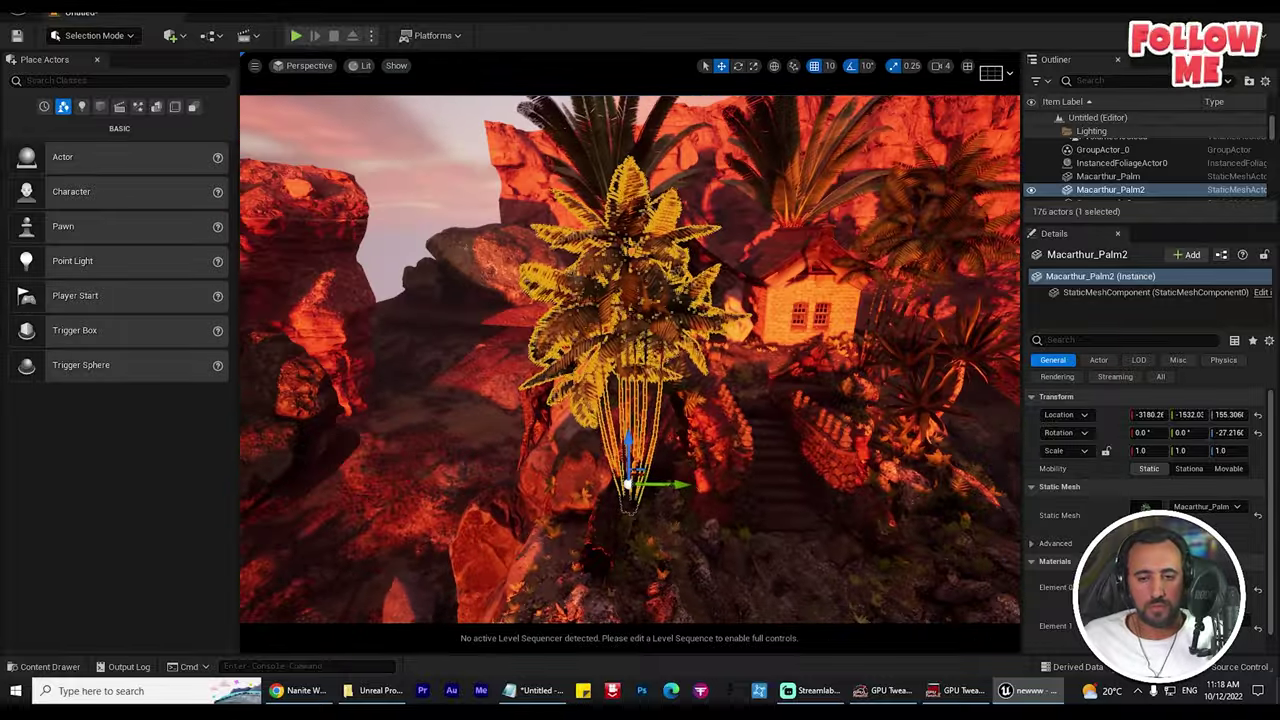
{"action": "right_click_drag", "start_coordinate": [630, 360], "coordinate": [690, 430]}
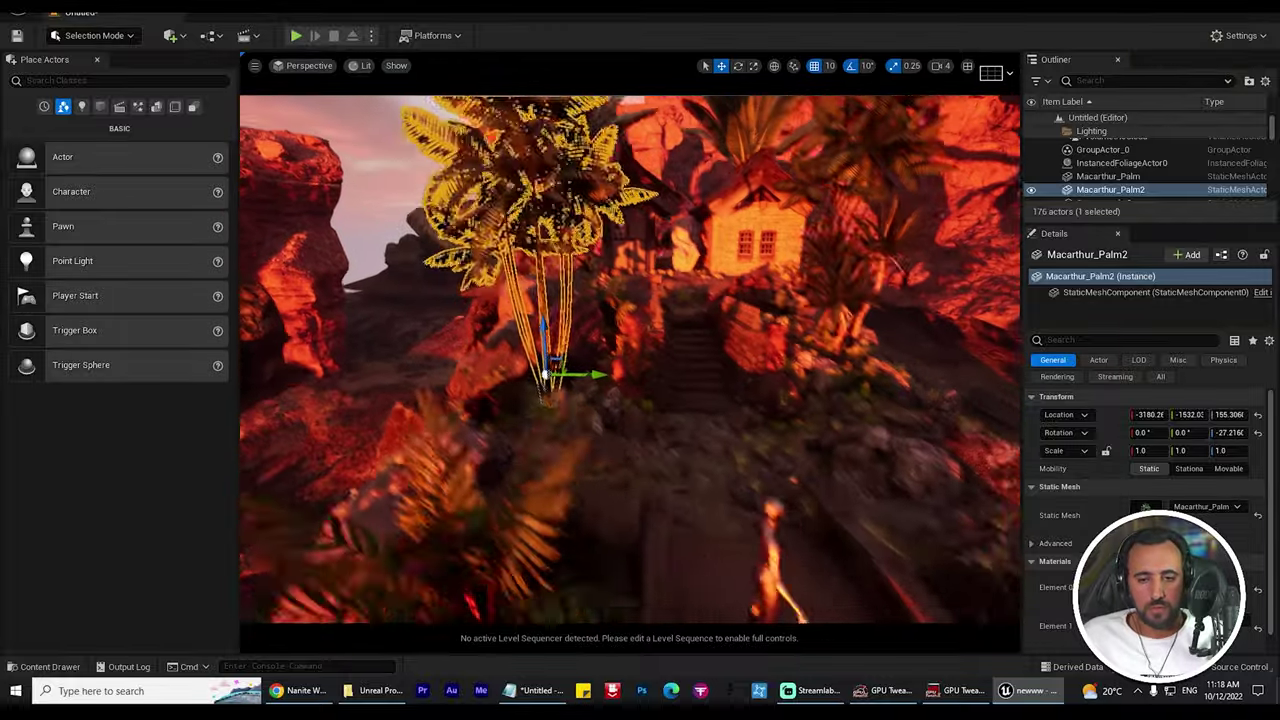
{"action": "left_click", "coordinate": [706, 443]}
{"action": "key", "text": "f"}
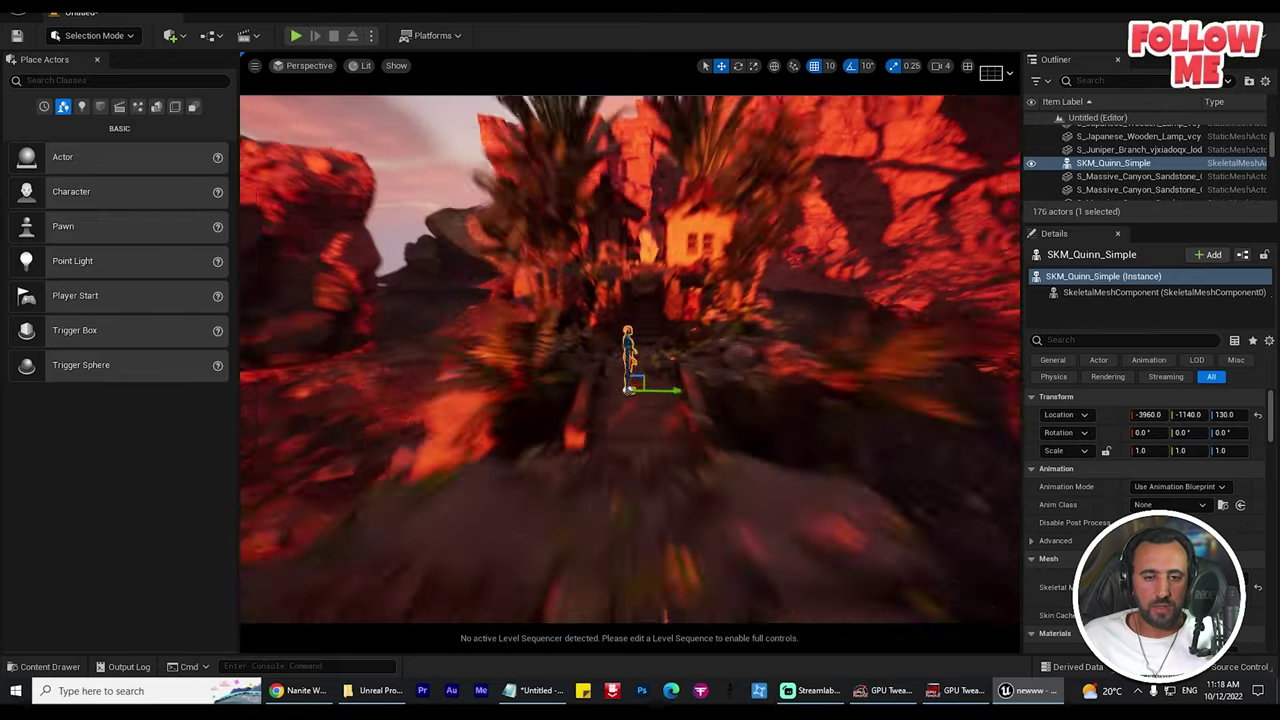
{"action": "left_click_drag", "start_coordinate": [630, 360], "coordinate": [632, 405], "text": "alt"}
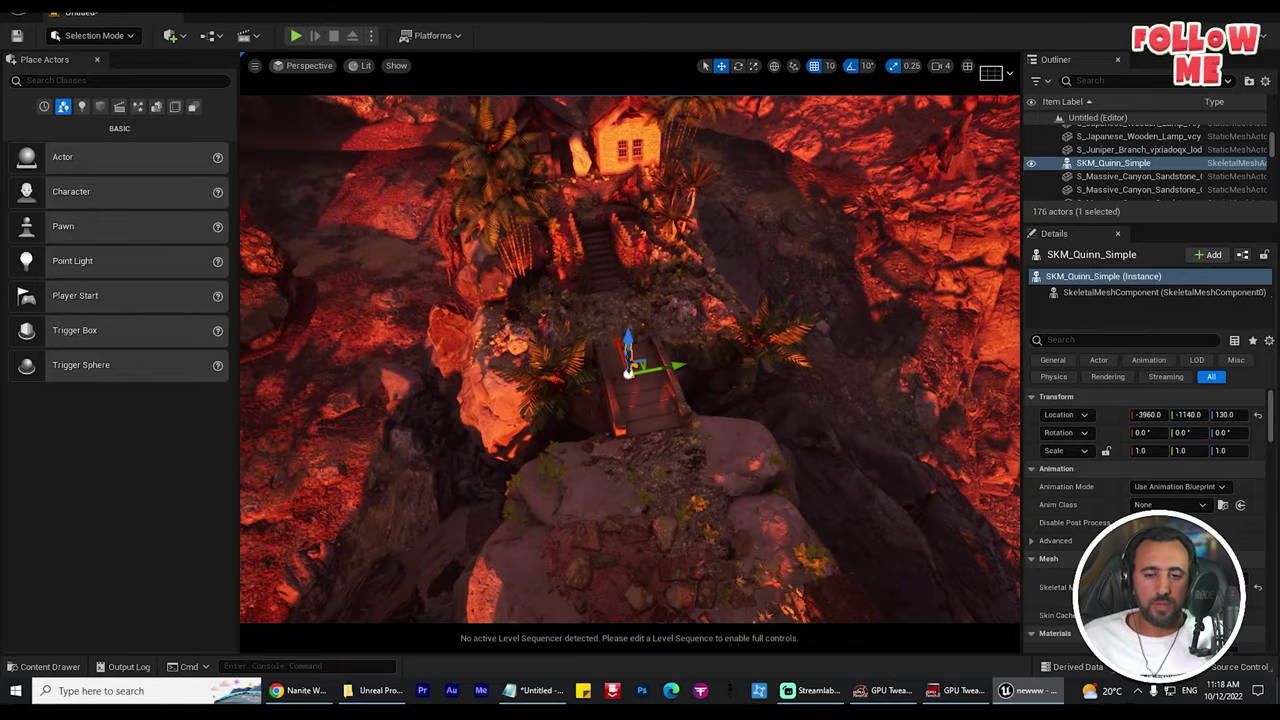
{"action": "left_click", "coordinate": [648, 470]}
{"action": "key", "text": "ctrl+z"}
{"action": "key", "text": "f"}
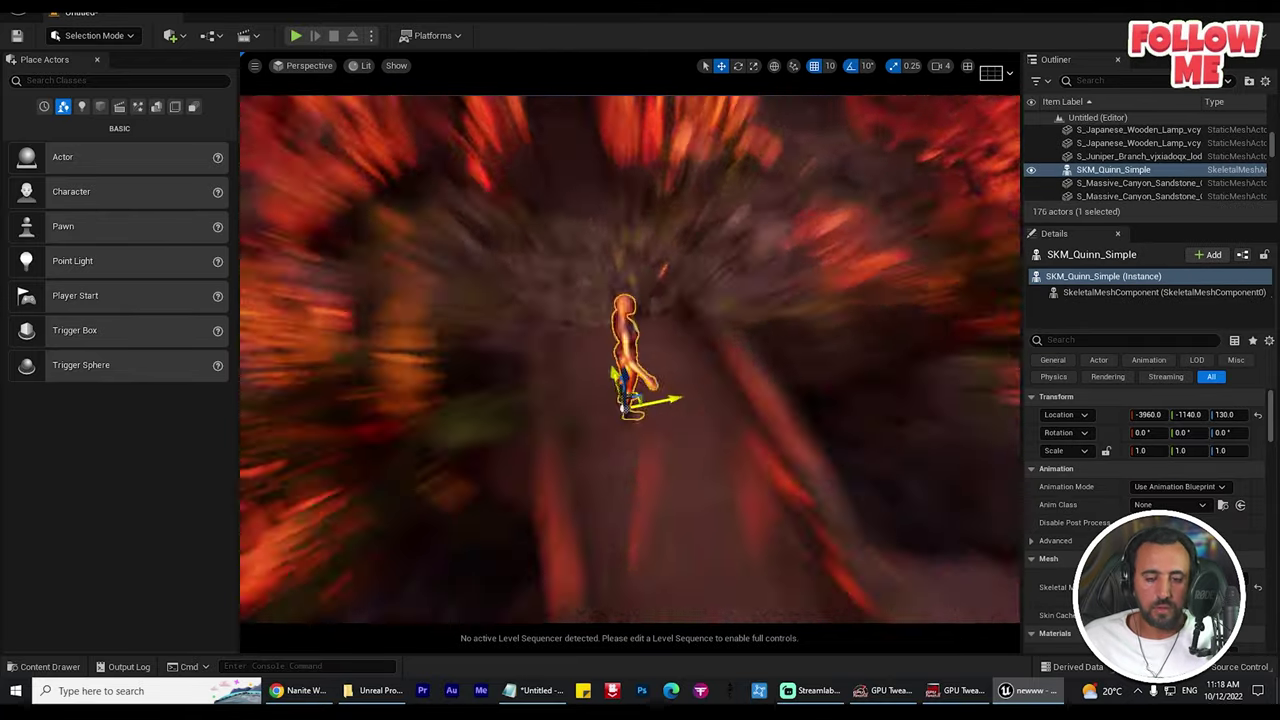
Place a Cine Camera Actor in the level next to the mannequin on the bridge
{"action": "mouse_move", "coordinate": [630, 360]}
{"action": "right_mouse_down"}
{"action": "mouse_move", "coordinate": [650, 366]}
{"action": "mouse_move", "coordinate": [626, 358]}
{"action": "right_mouse_up"}
{"action": "left_click_drag", "start_coordinate": [745, 366], "coordinate": [795, 370], "text": "alt"}
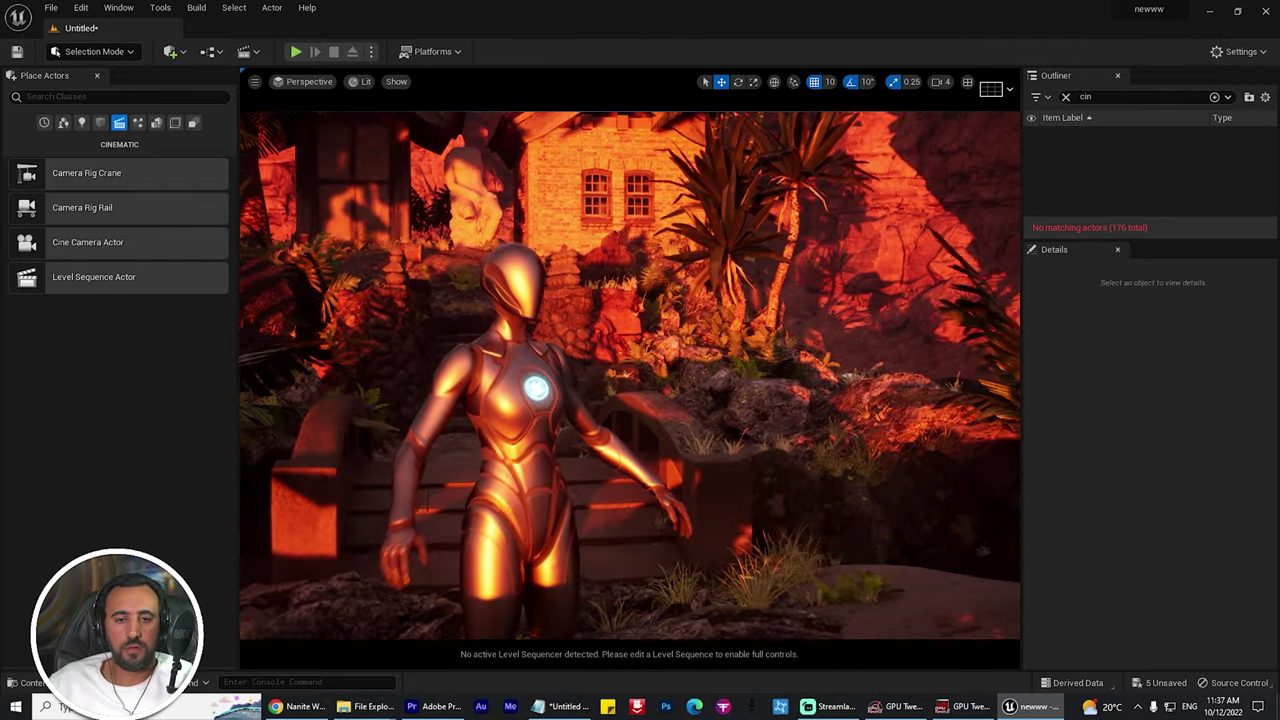
{"action": "right_click", "coordinate": [674, 410]}
{"action": "key", "text": "Escape"}
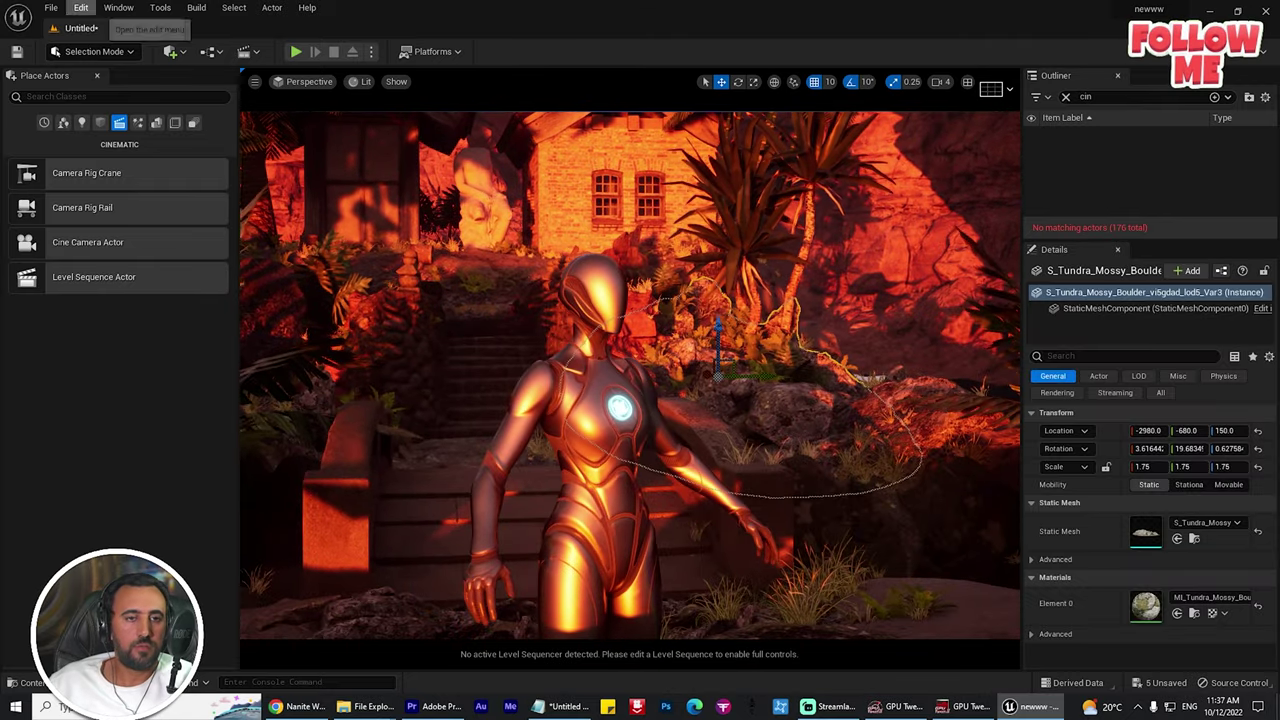
{"action": "left_click", "coordinate": [118, 8]}
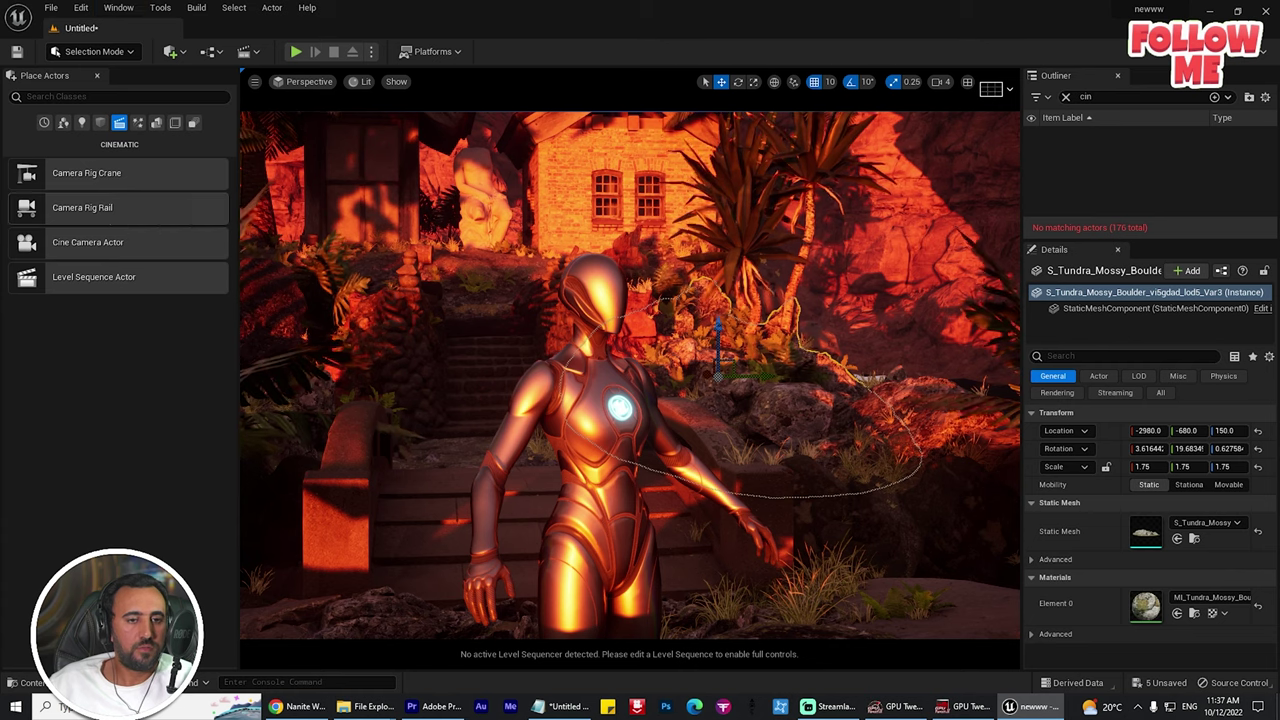
{"action": "left_click_drag", "start_coordinate": [104, 246], "coordinate": [634, 437]}
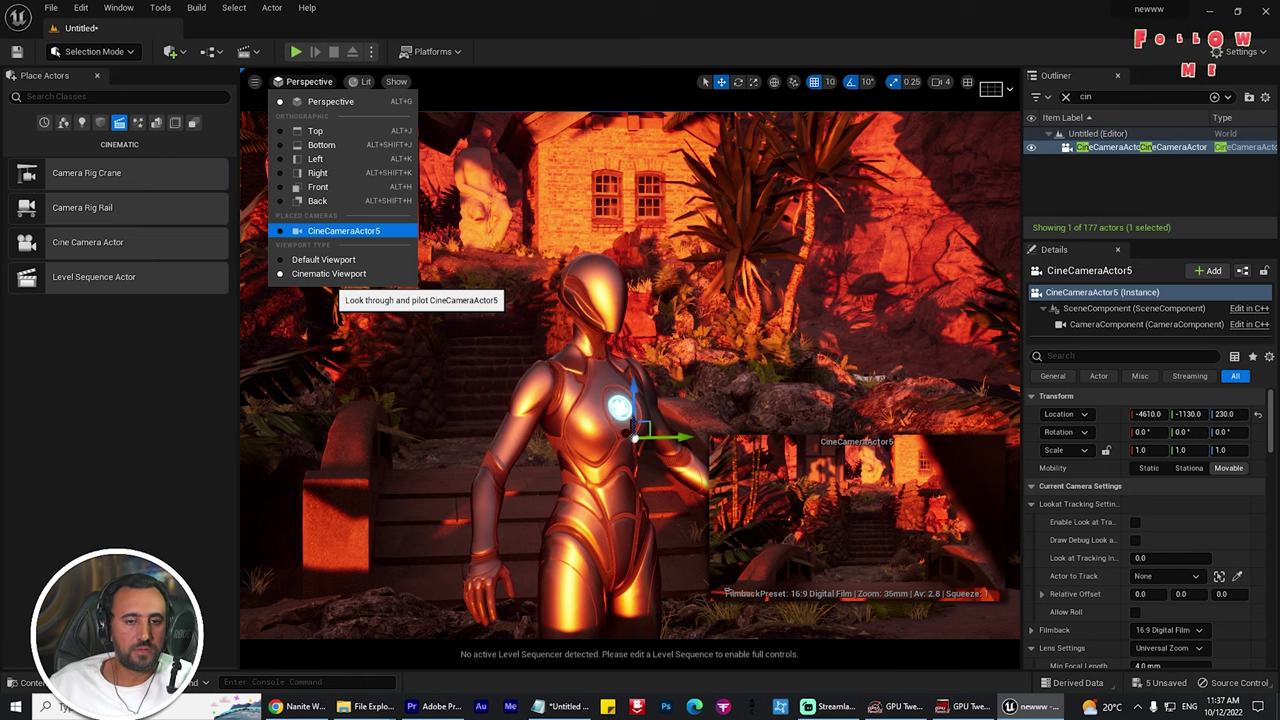
Pilot CineCameraActor5 and fly it to a chest-up framing of the mannequin with the stairs and house behind
{"action": "left_click", "coordinate": [343, 230]}
{"action": "key", "text": "s"}
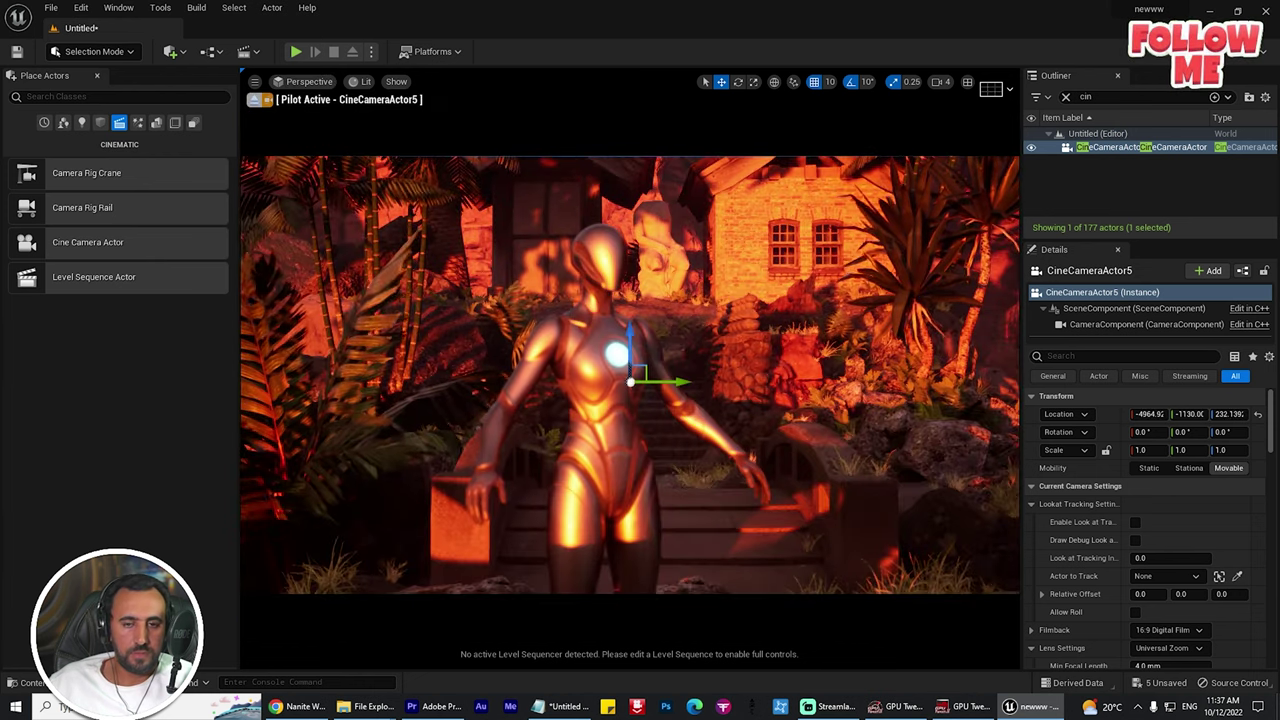
{"action": "key", "text": "w"}
{"action": "key", "text": "a"}
{"action": "key", "text": "e"}
{"action": "mouse_move", "coordinate": [630, 380]}
{"action": "right_mouse_down"}
{"action": "mouse_move", "coordinate": [628, 420]}
{"action": "mouse_move", "coordinate": [643, 365]}
{"action": "right_mouse_up"}
{"action": "key", "text": "w"}
{"action": "key", "text": "e"}
{"action": "key", "text": "d"}
{"action": "key", "text": "q"}
{"action": "key", "text": "w"}
{"action": "key", "text": "s"}
{"action": "key", "text": "a"}
{"action": "key", "text": "w"}
{"action": "key", "text": "q"}
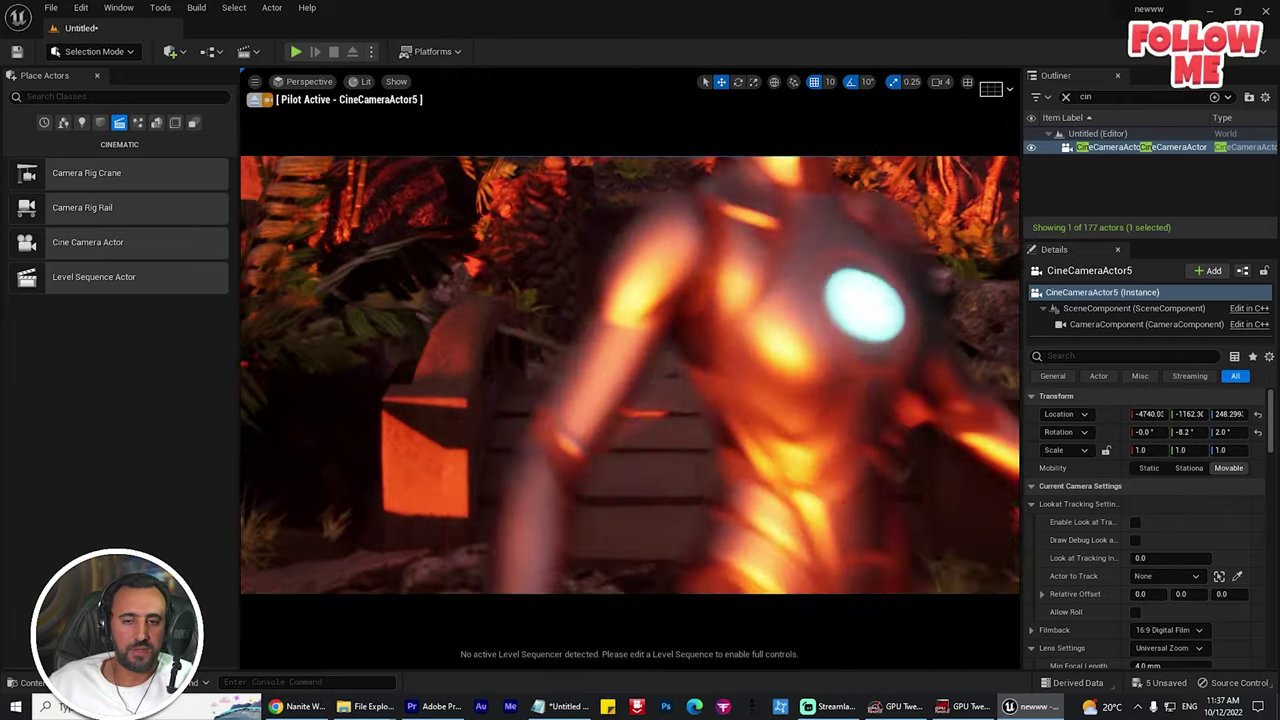
{"action": "key", "text": "s"}
{"action": "key", "text": "e"}
{"action": "key", "text": "d"}
{"action": "key", "text": "a"}
{"action": "key", "text": "q"}
{"action": "key", "text": "w"}
{"action": "key", "text": "s"}
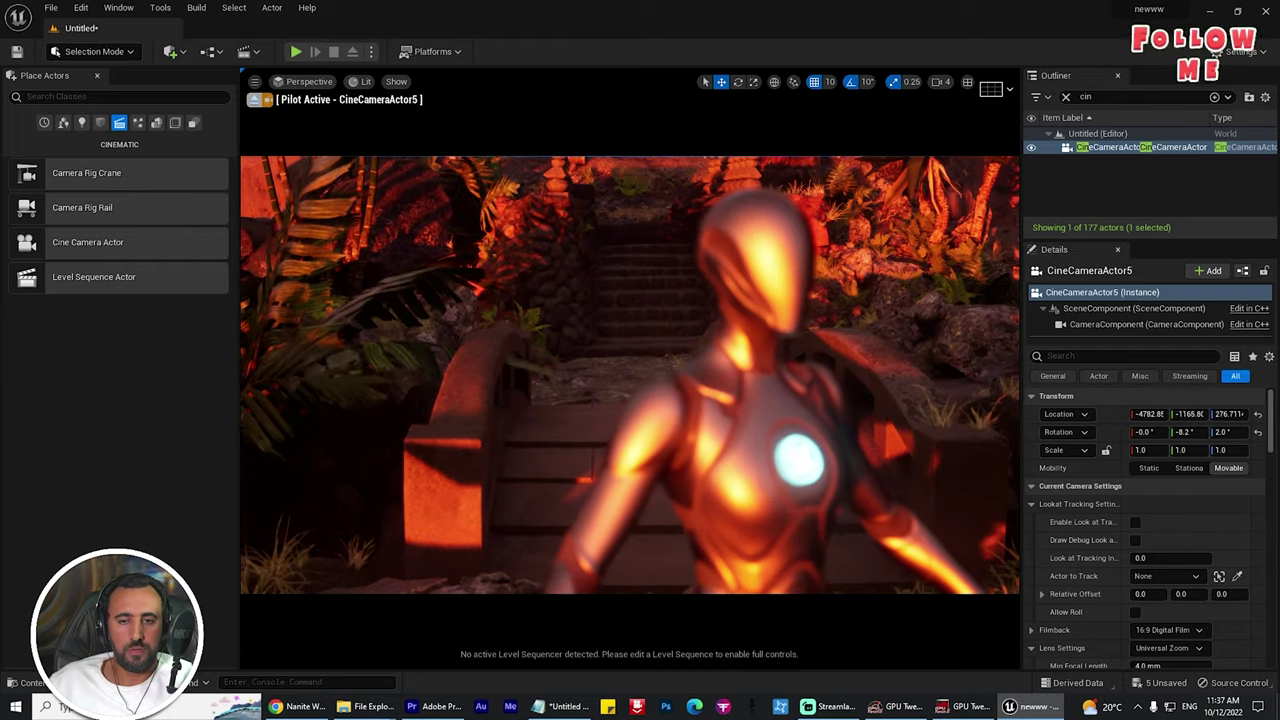
{"action": "right_click_drag", "start_coordinate": [630, 380], "coordinate": [606, 368]}
{"action": "key", "text": "d"}
{"action": "key", "text": "q"}
{"action": "key", "text": "w"}
{"action": "key", "text": "d"}
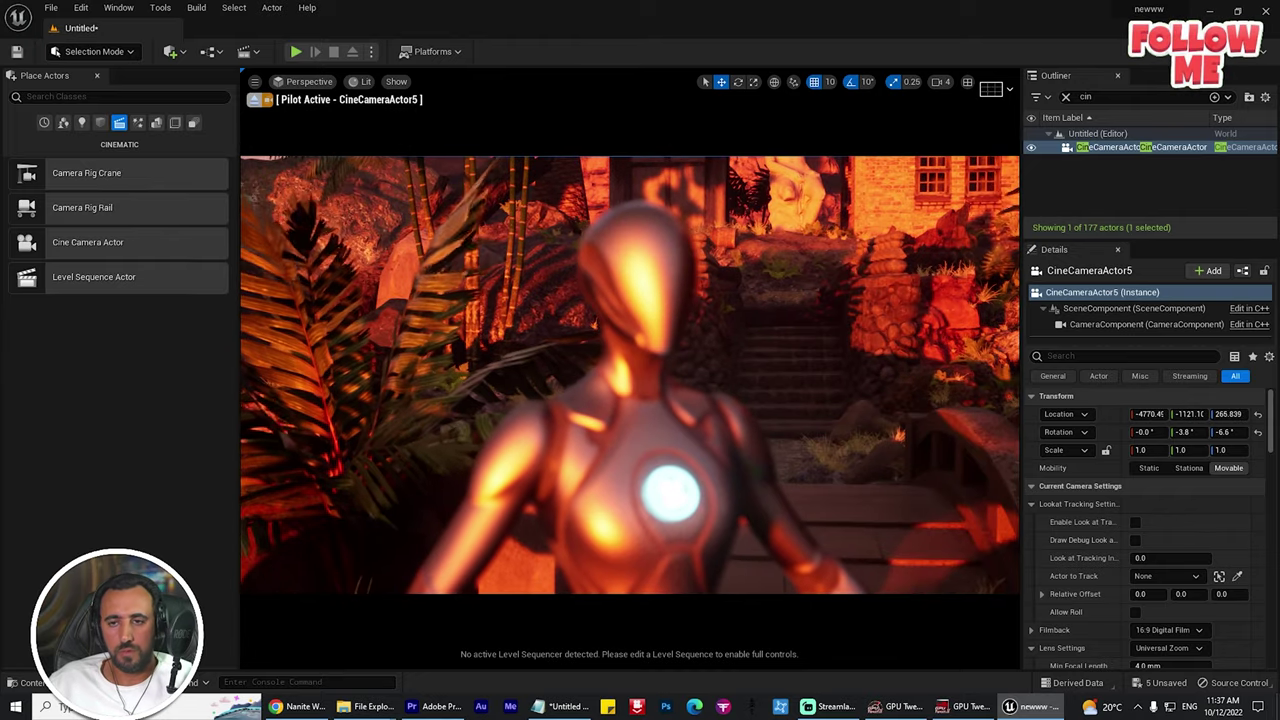
Set the camera's lens Squeeze Factor to 2.0
{"action": "scroll", "coordinate": [1090, 635], "scroll_direction": "down", "scroll_amount": 4}
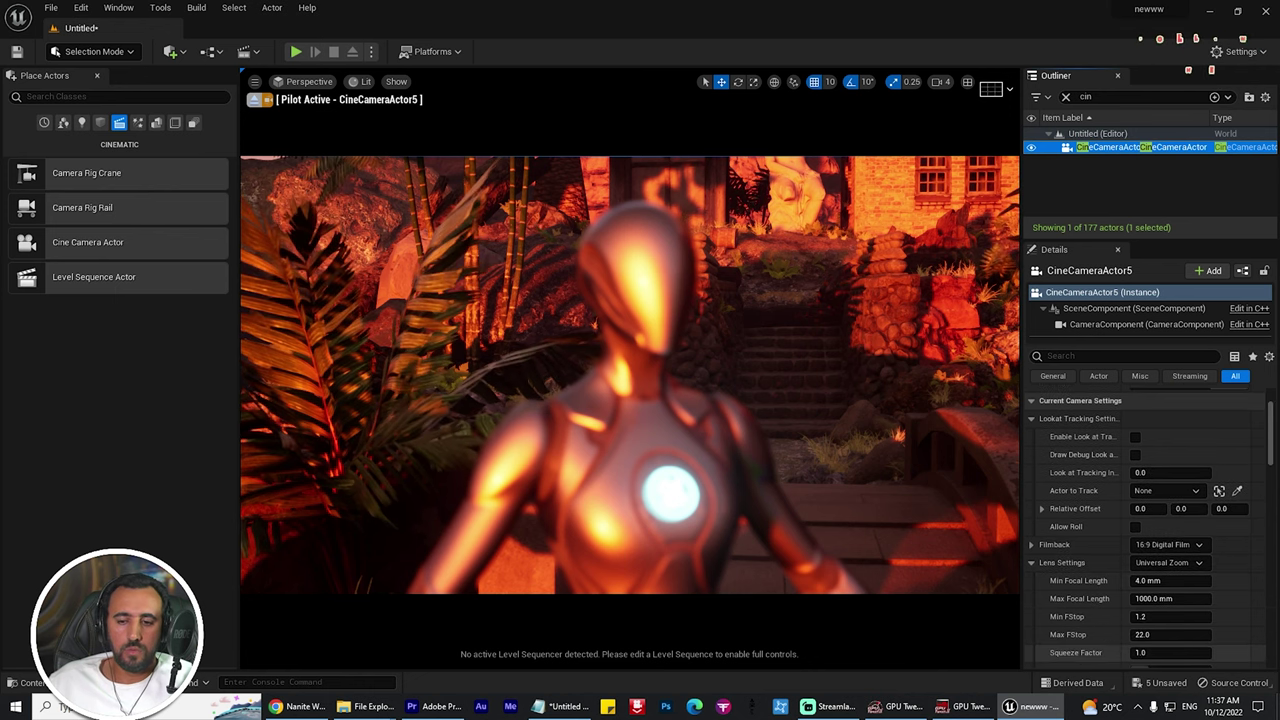
{"action": "scroll", "coordinate": [1120, 640], "scroll_direction": "down", "scroll_amount": 1}
{"action": "left_click_drag", "start_coordinate": [1160, 634], "coordinate": [1243, 634]}
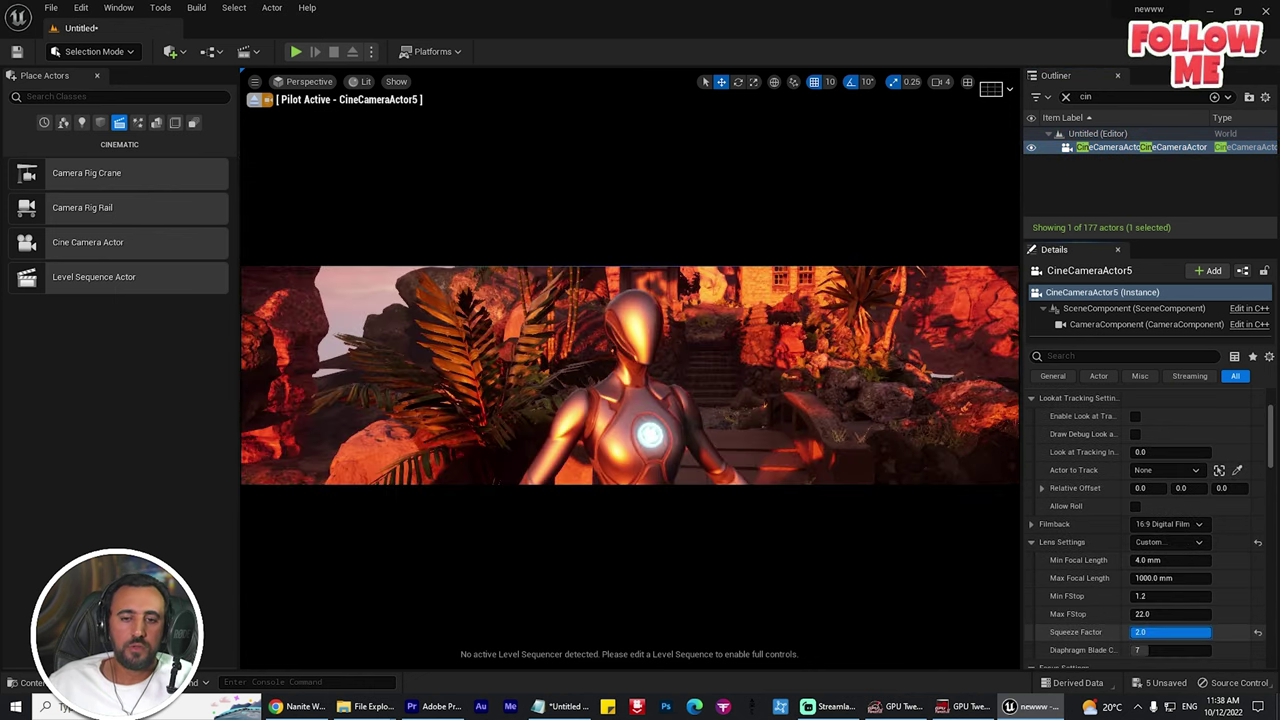
{"action": "left_click_drag", "start_coordinate": [1152, 633], "coordinate": [1211, 632]}
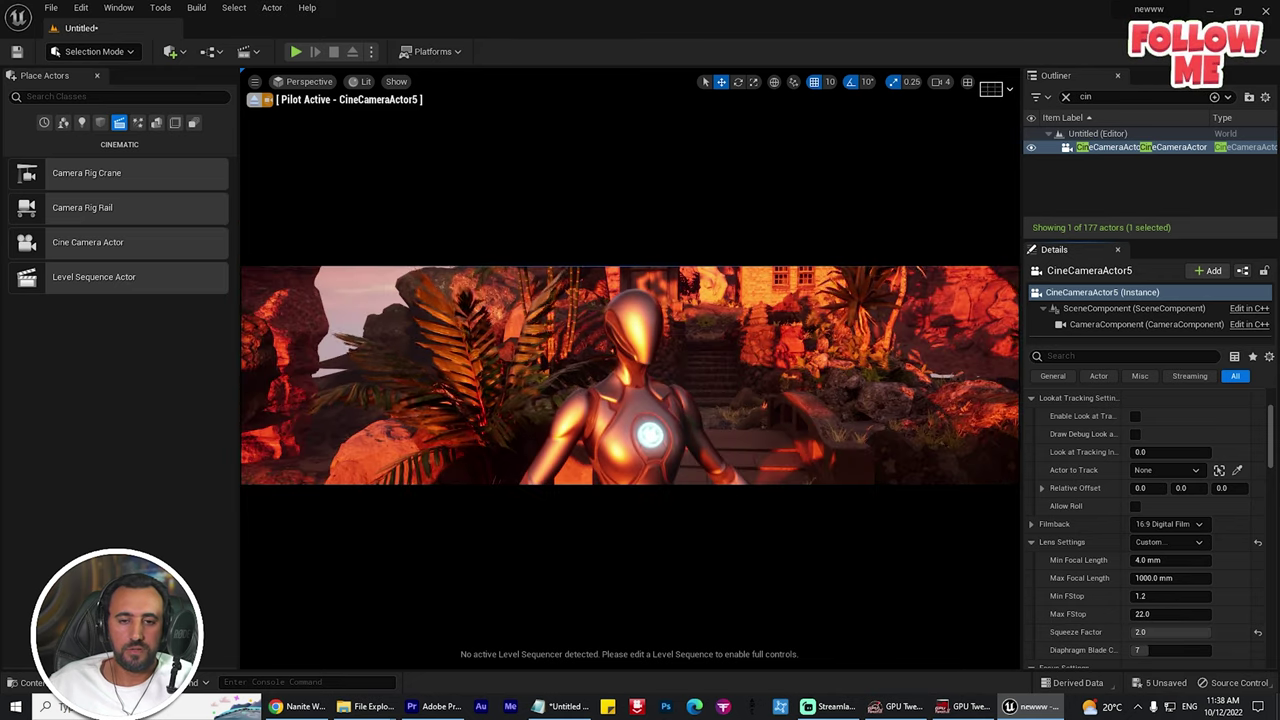
Set the camera's crop to 2.39 and reframe the mannequin's head and shoulders in front of both houses
{"action": "mouse_move", "coordinate": [640, 400]}
{"action": "left_mouse_down", "text": "alt"}
{"action": "mouse_move", "coordinate": [740, 395]}
{"action": "mouse_move", "coordinate": [645, 375]}
{"action": "mouse_move", "coordinate": [655, 387]}
{"action": "left_mouse_up", "text": "alt"}
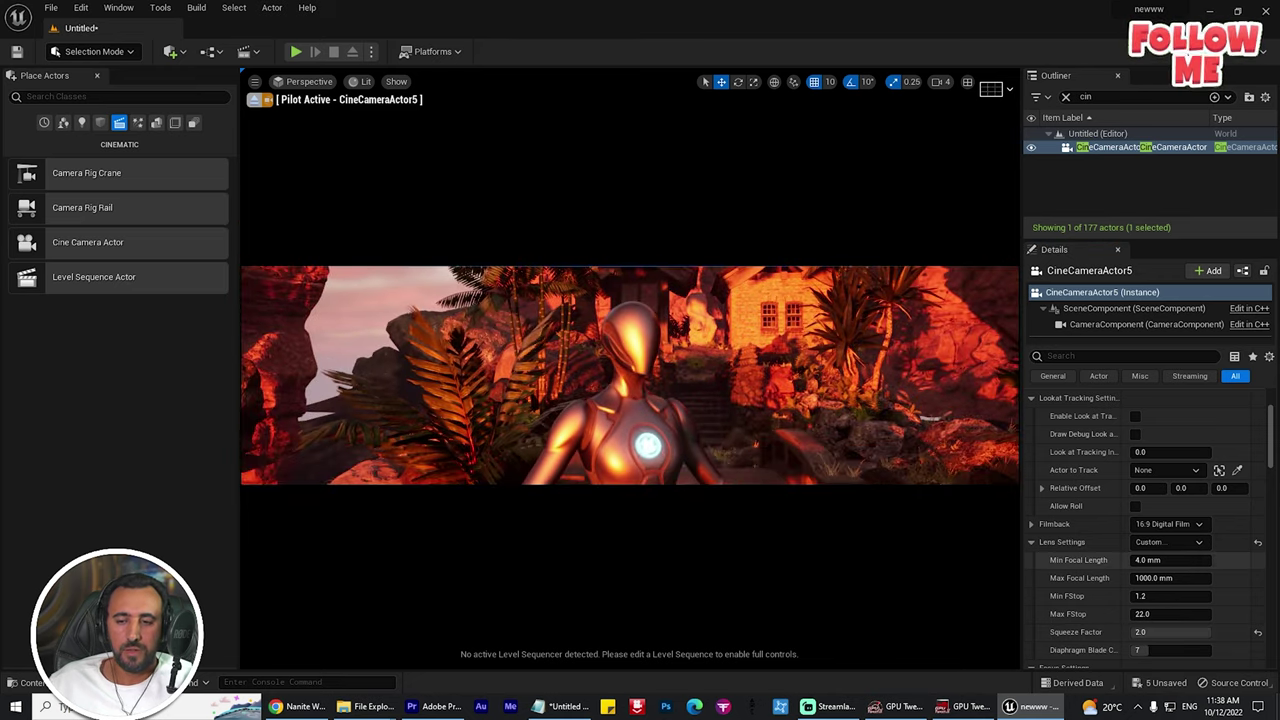
{"action": "scroll", "coordinate": [1100, 530], "scroll_direction": "down", "scroll_amount": 3}
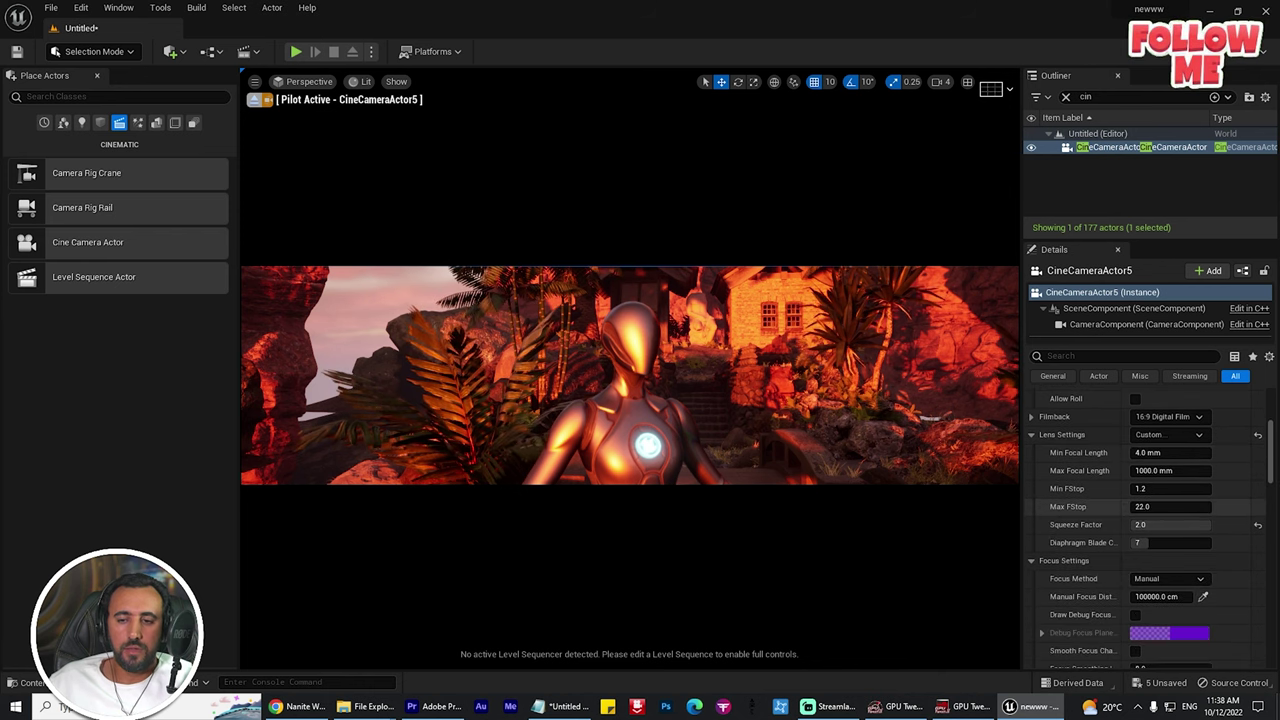
{"action": "scroll", "coordinate": [1100, 506], "scroll_direction": "up", "scroll_amount": 1}
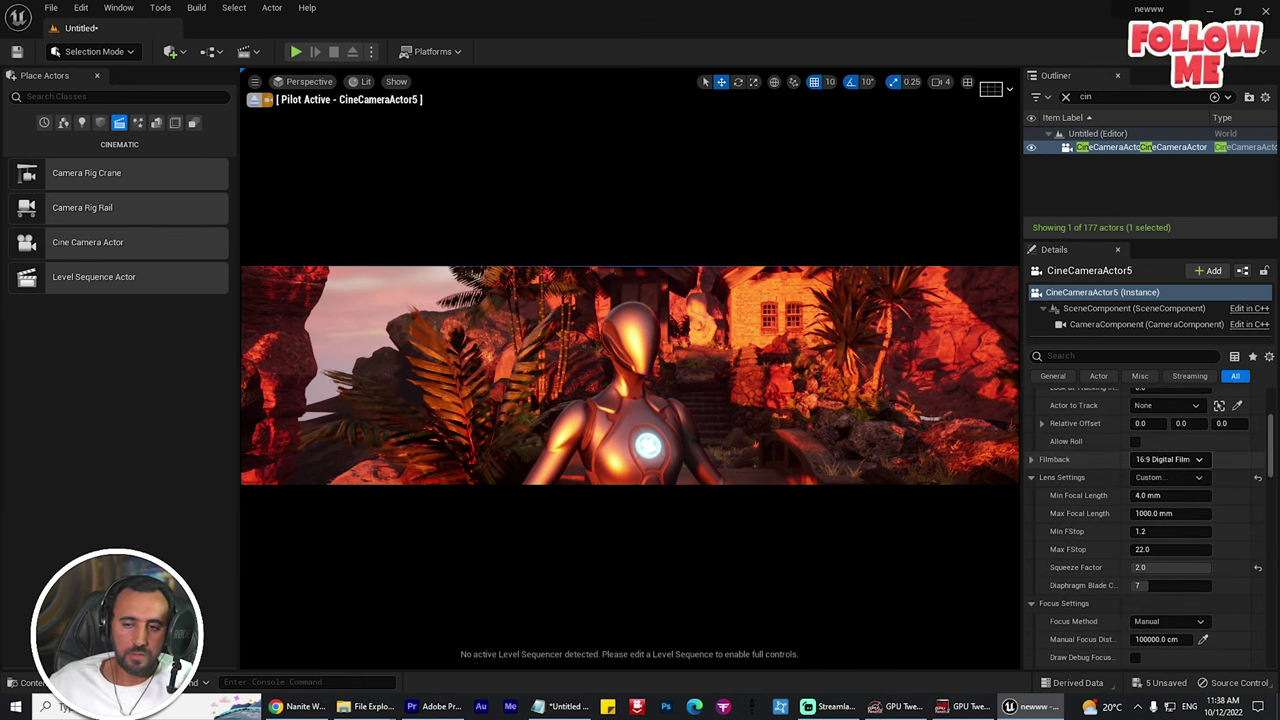
{"action": "scroll", "coordinate": [1100, 575], "scroll_direction": "down", "scroll_amount": 1}
{"action": "scroll", "coordinate": [1100, 590], "scroll_direction": "down", "scroll_amount": 1}
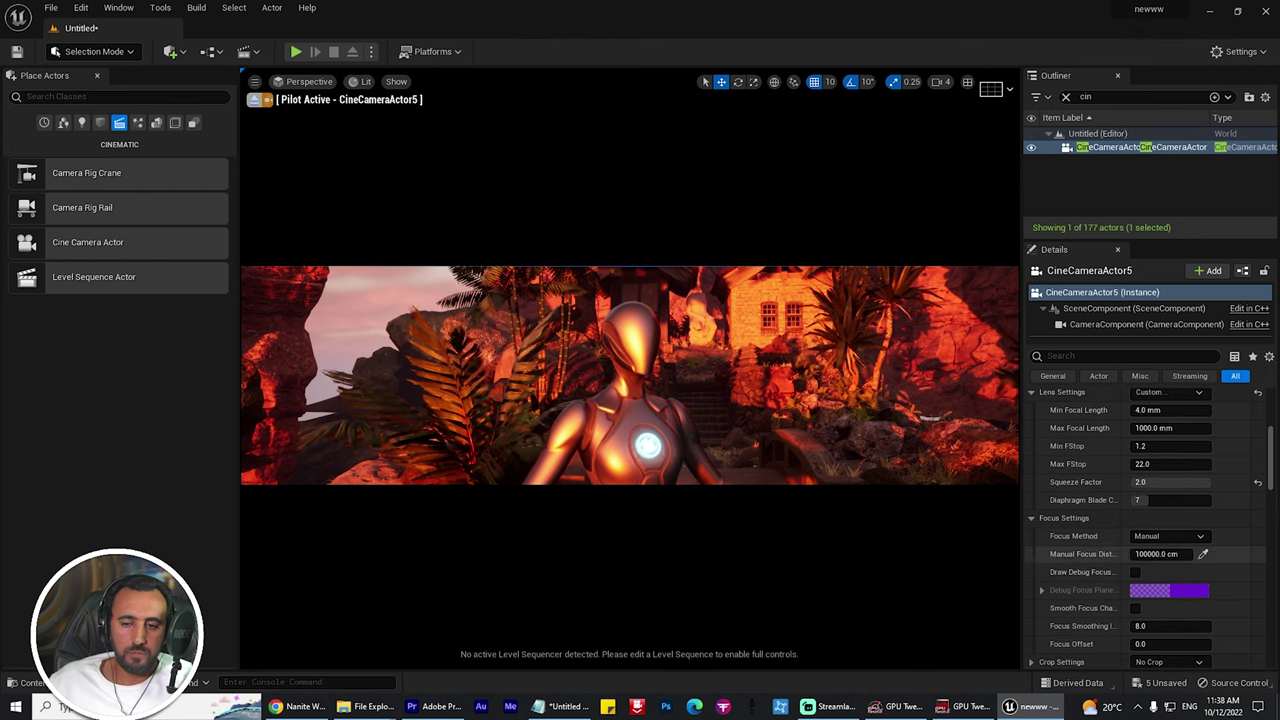
{"action": "scroll", "coordinate": [1090, 540], "scroll_direction": "down", "scroll_amount": 1}
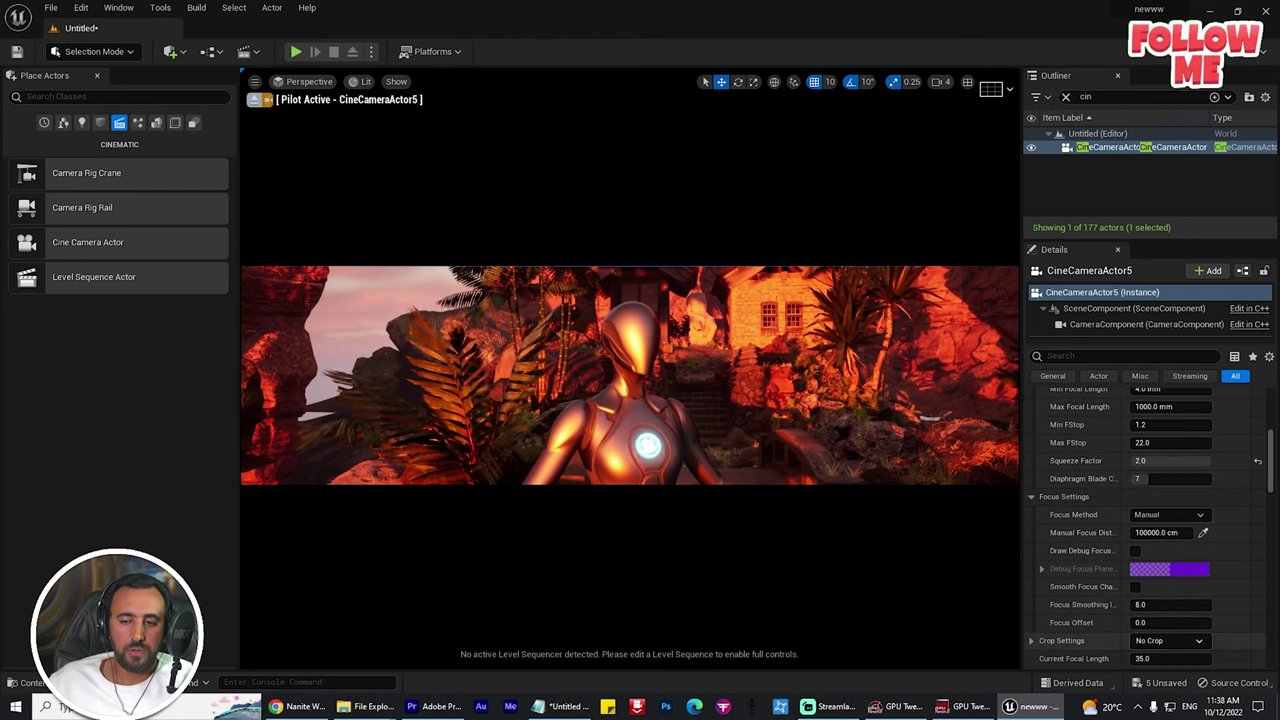
{"action": "left_click", "coordinate": [1190, 641]}
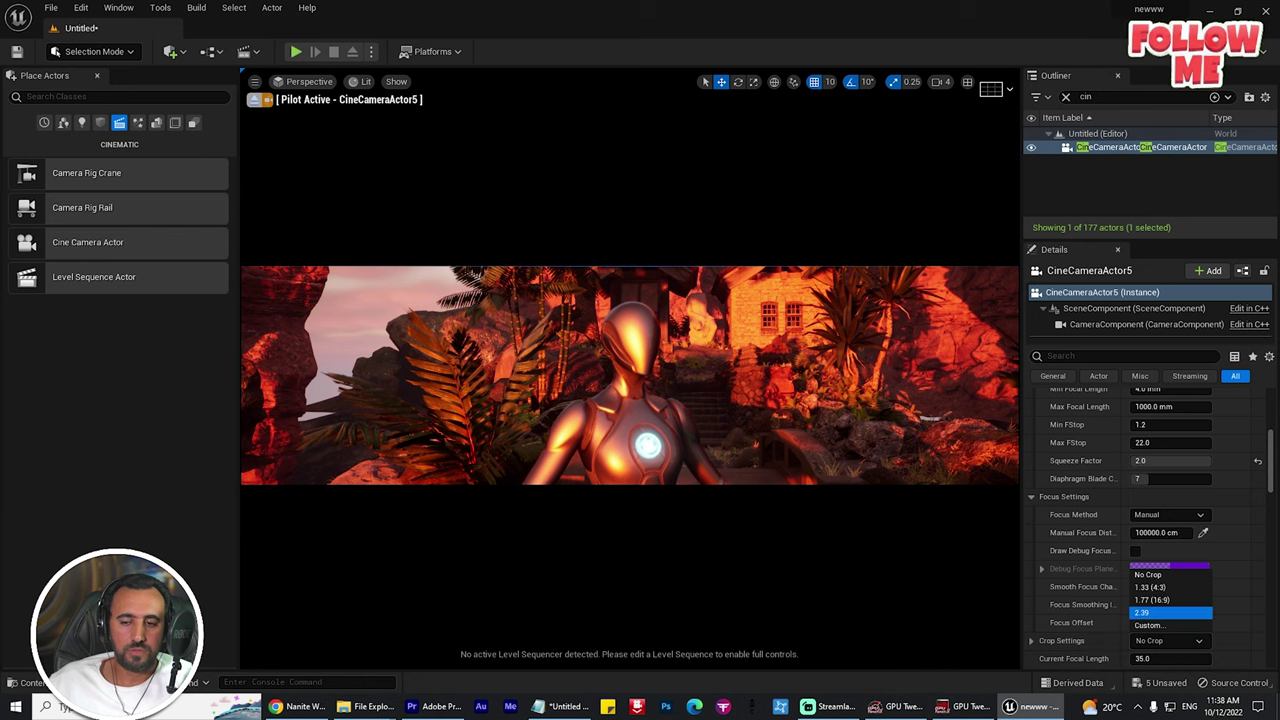
{"action": "left_click", "coordinate": [1150, 612]}
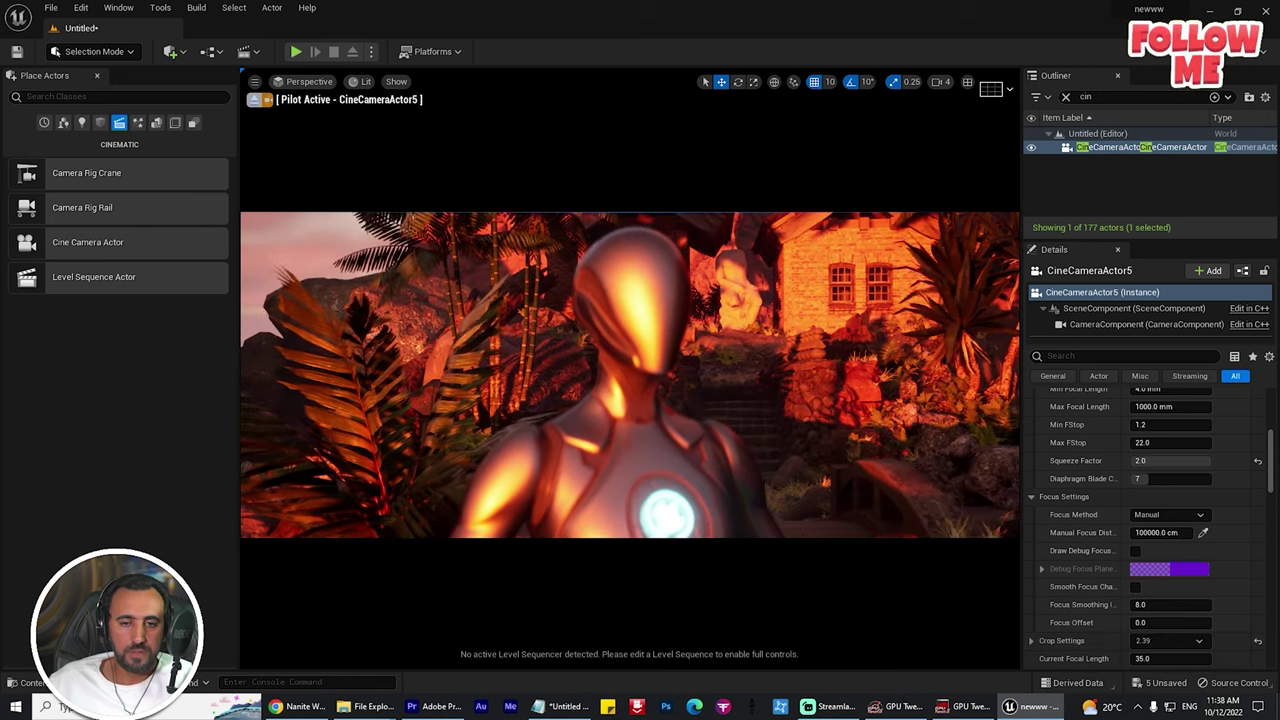
{"action": "right_click_drag", "start_coordinate": [630, 375], "coordinate": [626, 280]}
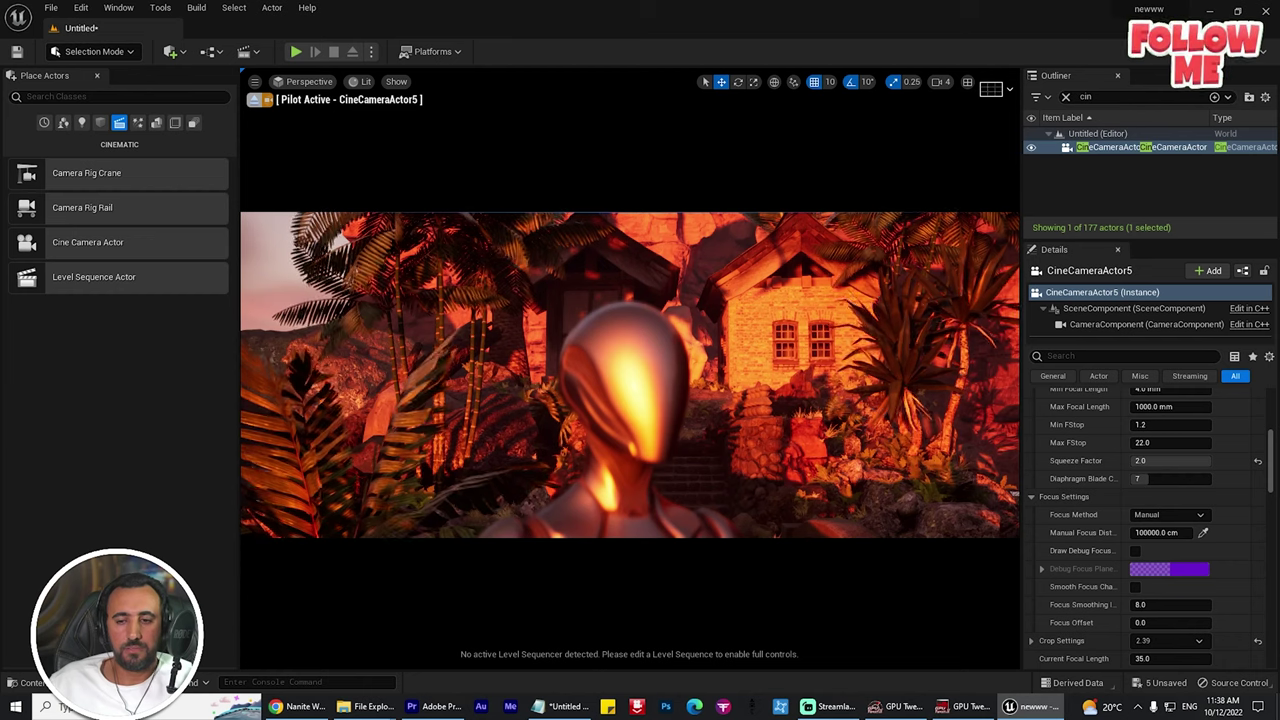
Set the Manual Focus Distance to about 125.4 cm using the debug focus plane, hide the plane and reframe the mannequin
{"action": "scroll", "coordinate": [1150, 500], "scroll_direction": "up", "scroll_amount": 3}
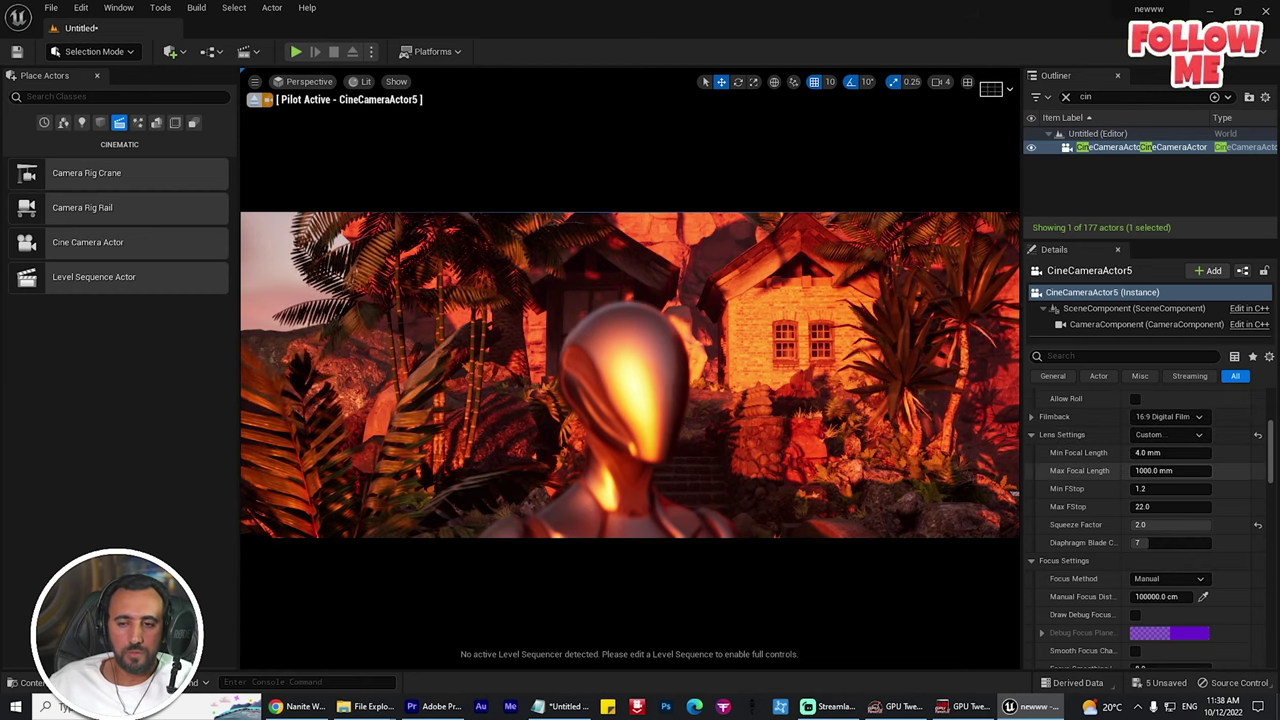
{"action": "scroll", "coordinate": [1110, 560], "scroll_direction": "down", "scroll_amount": 1}
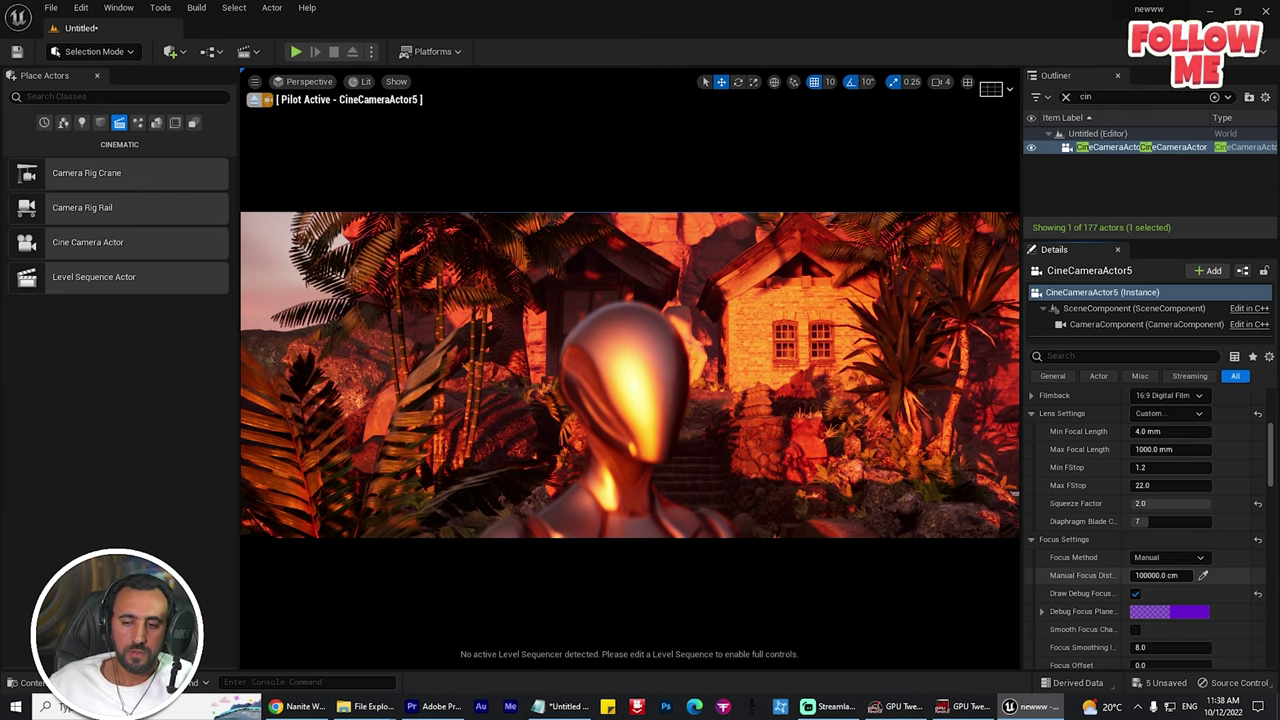
{"action": "left_click_drag", "start_coordinate": [1164, 576], "coordinate": [1128, 576]}
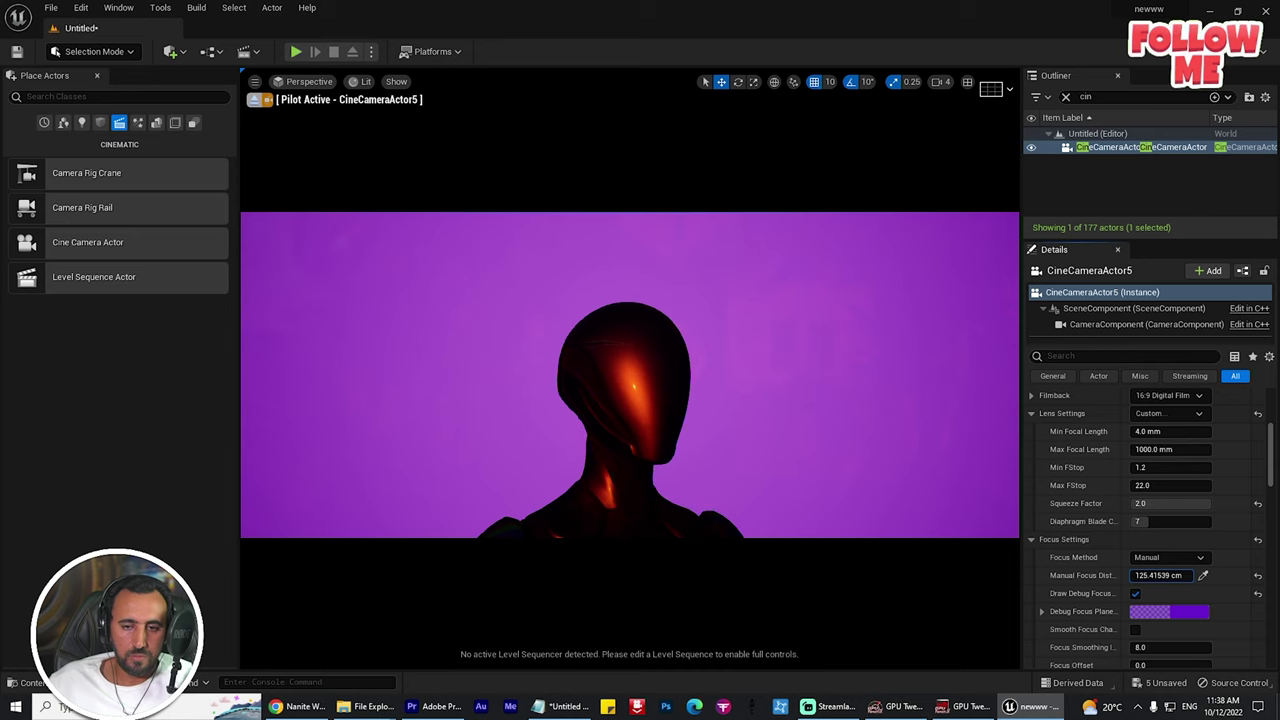
{"action": "left_click", "coordinate": [1135, 594]}
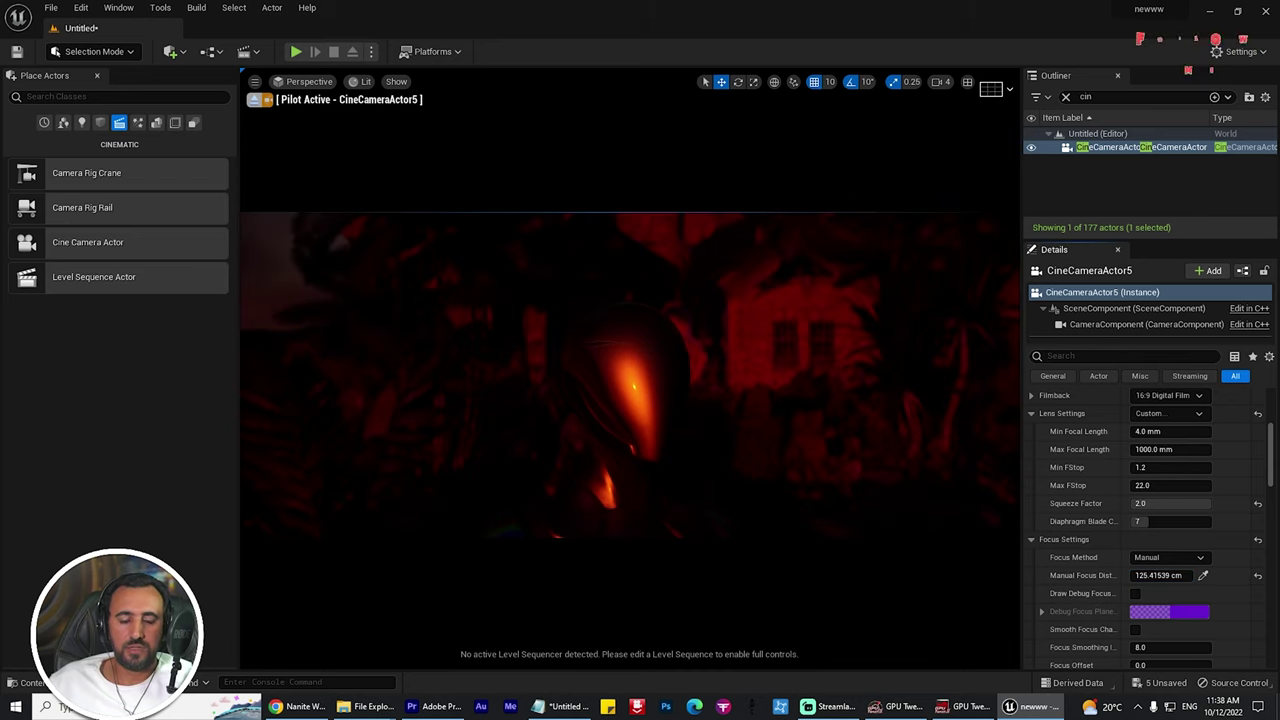
{"action": "mouse_move", "coordinate": [690, 400]}
{"action": "right_mouse_down"}
{"action": "mouse_move", "coordinate": [640, 425]}
{"action": "mouse_move", "coordinate": [642, 360]}
{"action": "right_mouse_up"}
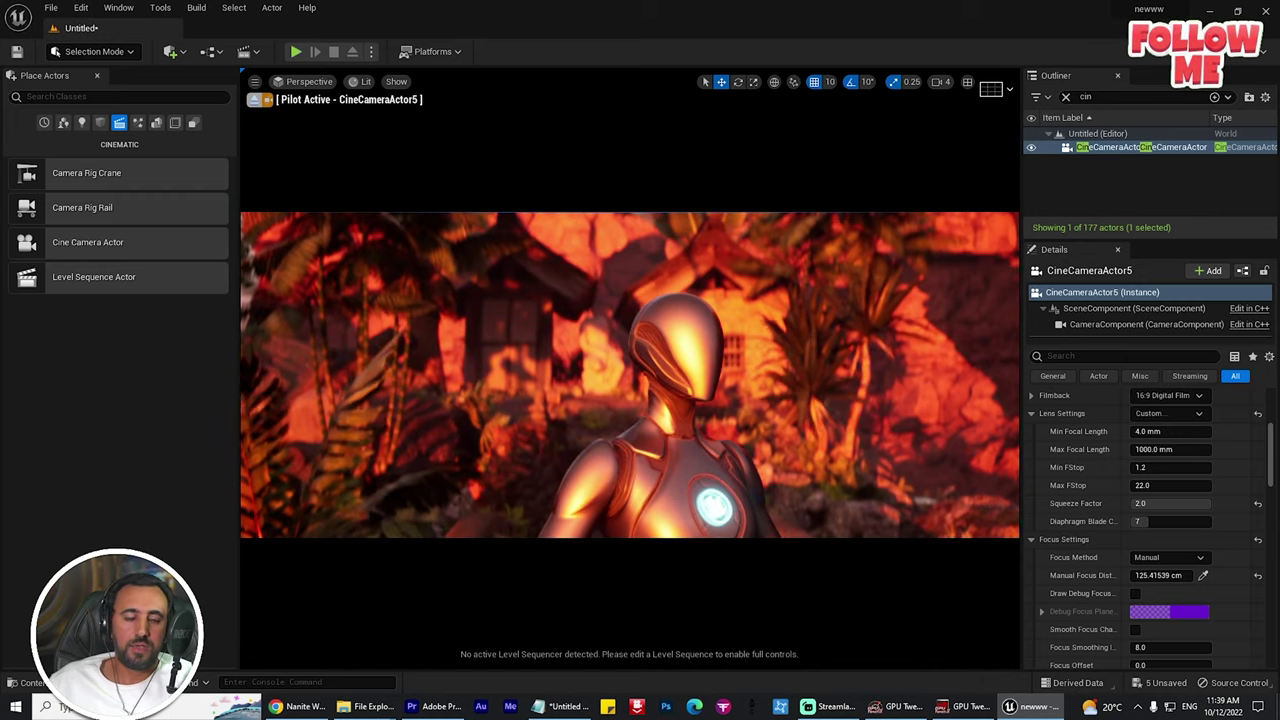
Set the camera's Current Aperture to 1.2 and bring the camera closer to the mannequin's head
{"action": "scroll", "coordinate": [1146, 528], "scroll_direction": "down", "scroll_amount": 4}
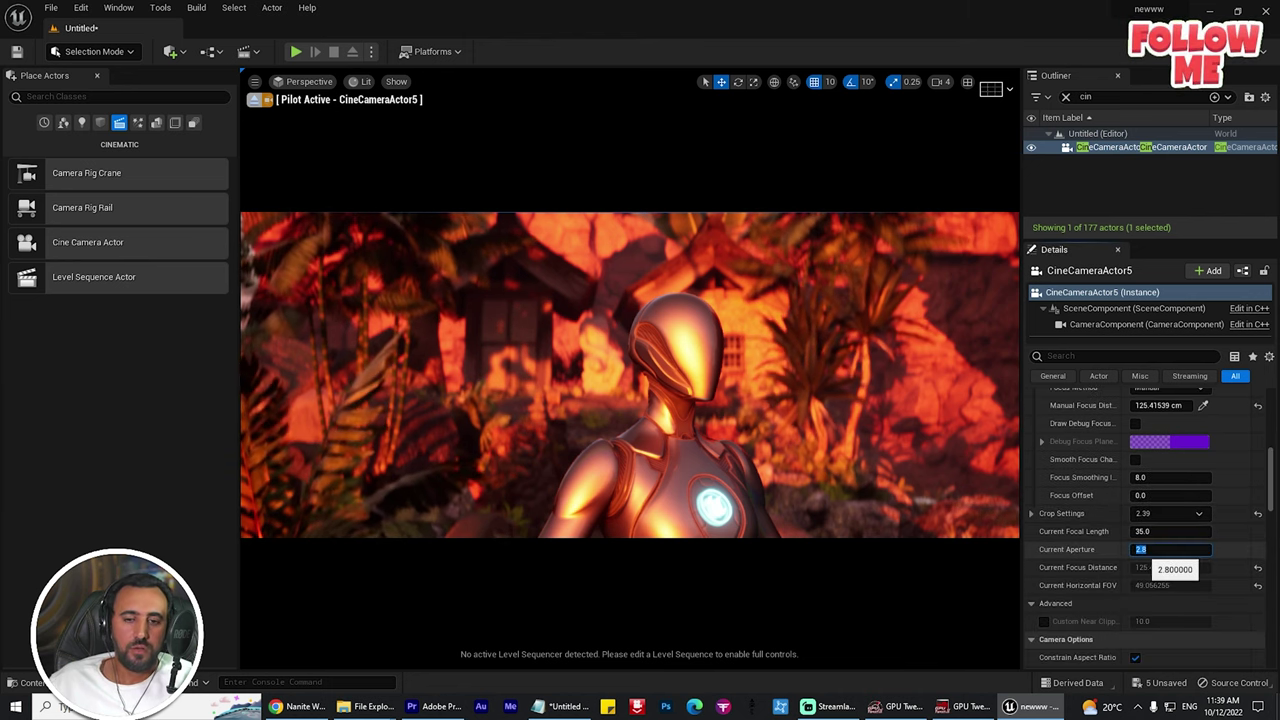
{"action": "key", "text": "Return"}
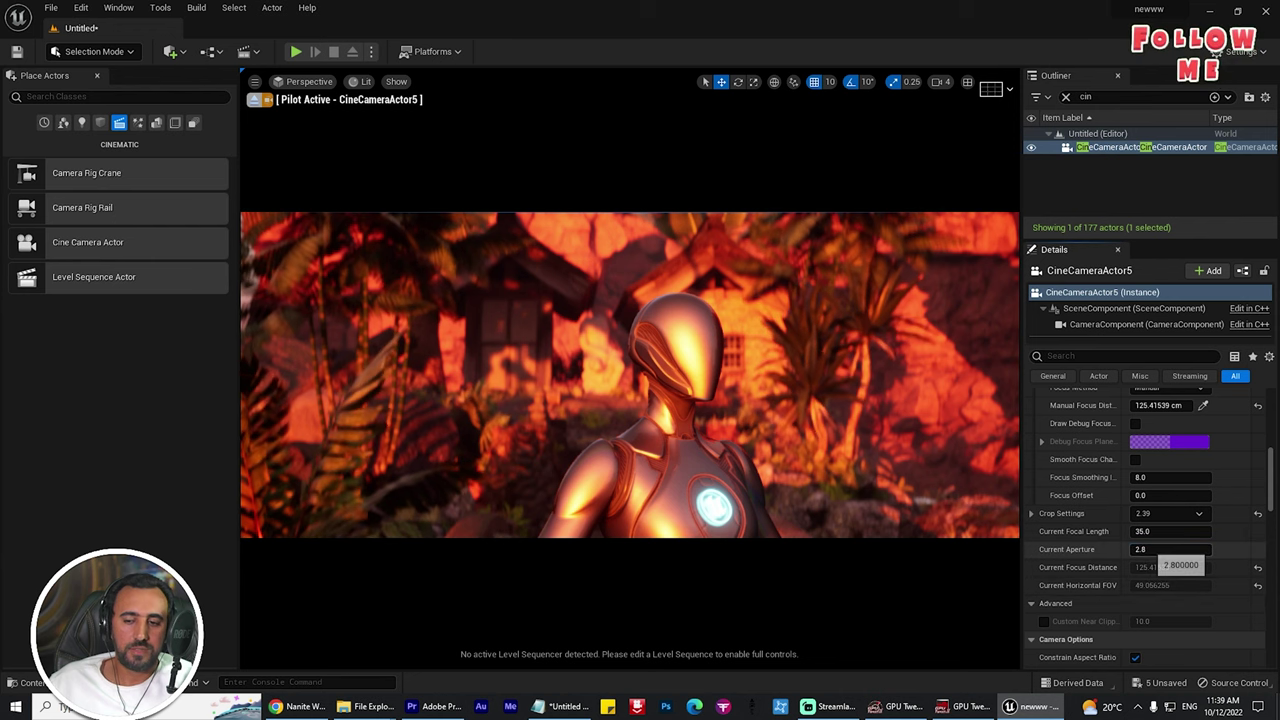
{"action": "left_click_drag", "start_coordinate": [1165, 549], "coordinate": [1138, 549]}
{"action": "scroll", "coordinate": [630, 375], "scroll_direction": "up", "scroll_amount": 3}
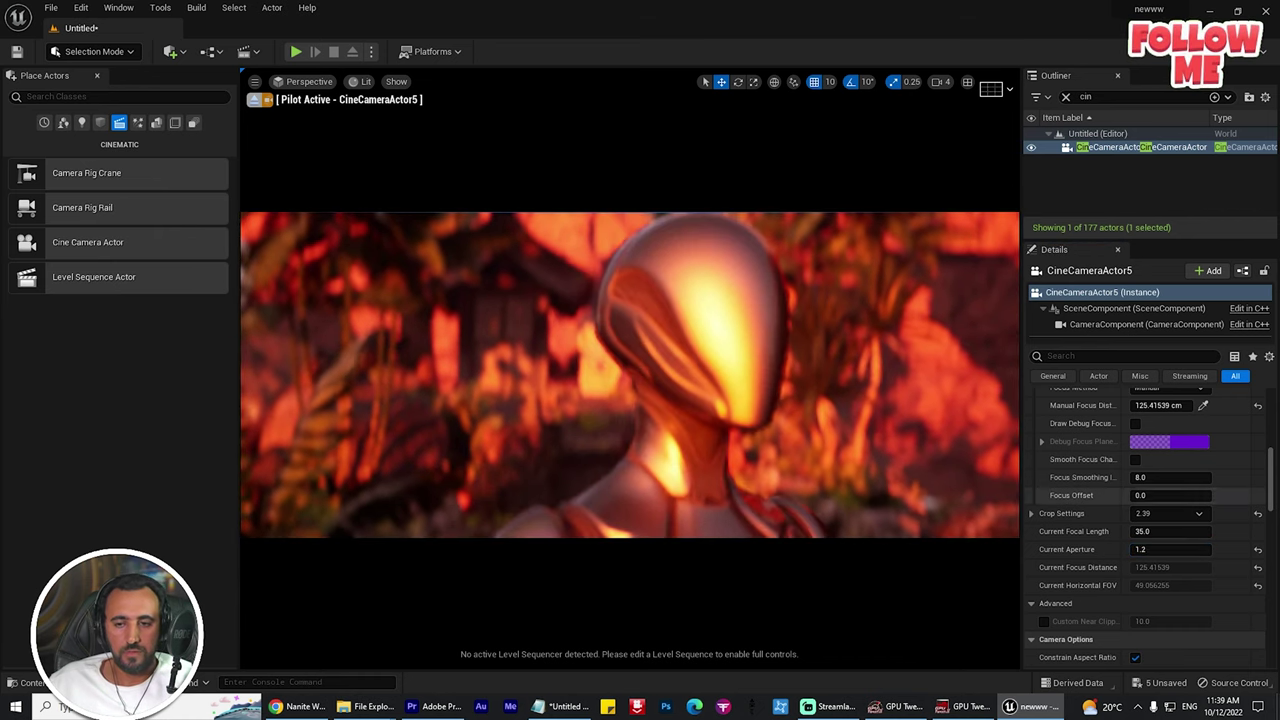
Refocus on the mannequin's head with a Manual Focus Distance of 99.9571 cm and reframe with the lit house behind it
{"action": "scroll", "coordinate": [1140, 493], "scroll_direction": "up", "scroll_amount": 1}
{"action": "left_click_drag", "start_coordinate": [1160, 427], "coordinate": [1145, 427]}
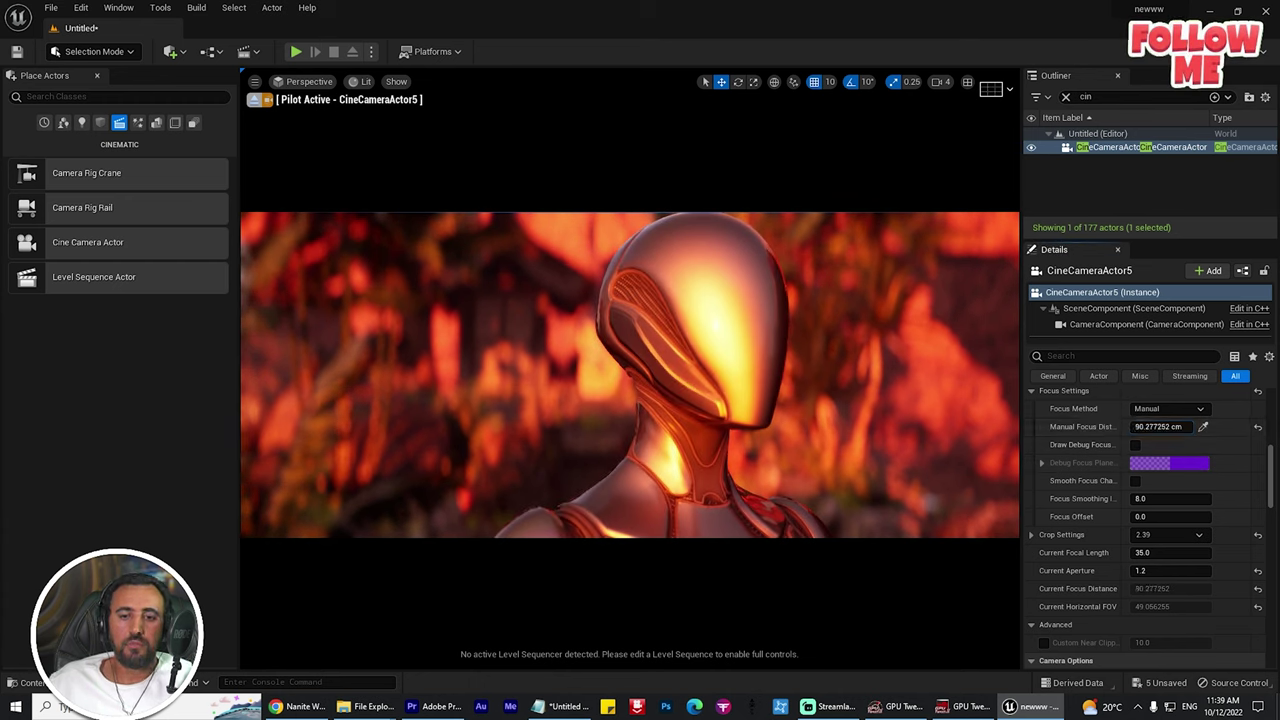
{"action": "mouse_move", "coordinate": [630, 375]}
{"action": "right_mouse_down"}
{"action": "mouse_move", "coordinate": [605, 380]}
{"action": "mouse_move", "coordinate": [648, 376]}
{"action": "mouse_move", "coordinate": [634, 388]}
{"action": "mouse_move", "coordinate": [646, 376]}
{"action": "right_mouse_up"}
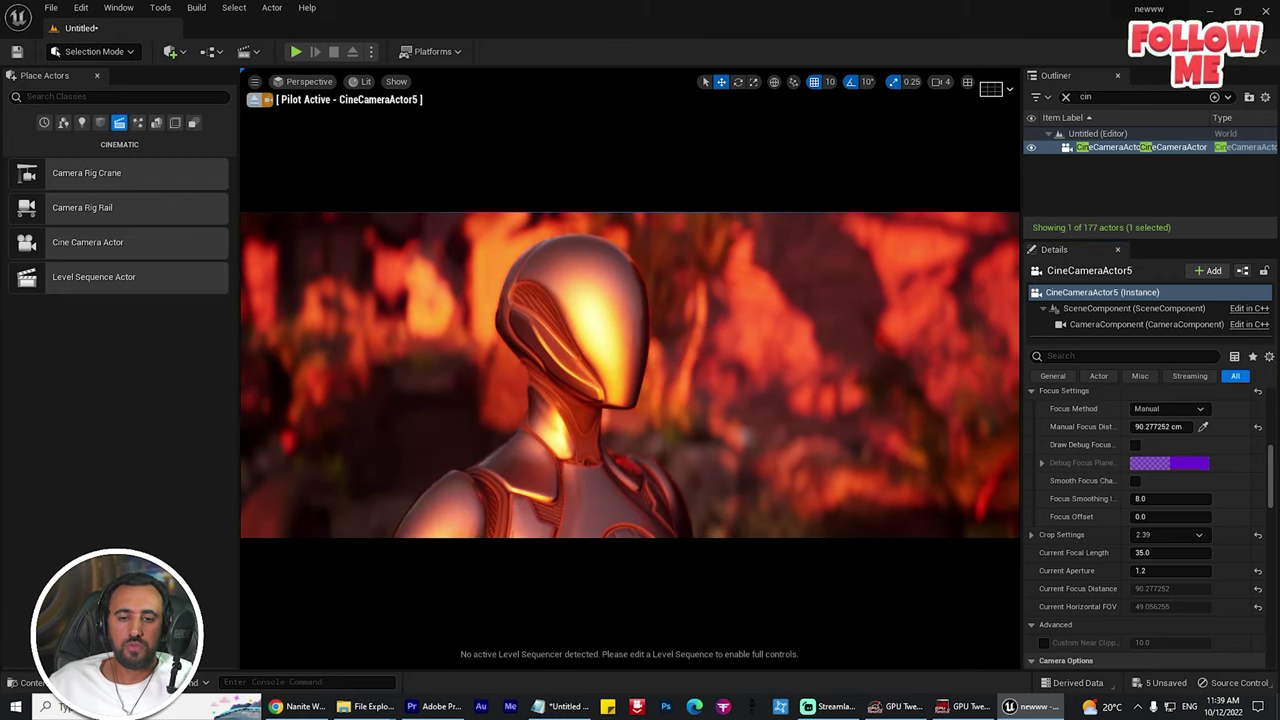
{"action": "left_click_drag", "start_coordinate": [1160, 427], "coordinate": [1142, 427]}
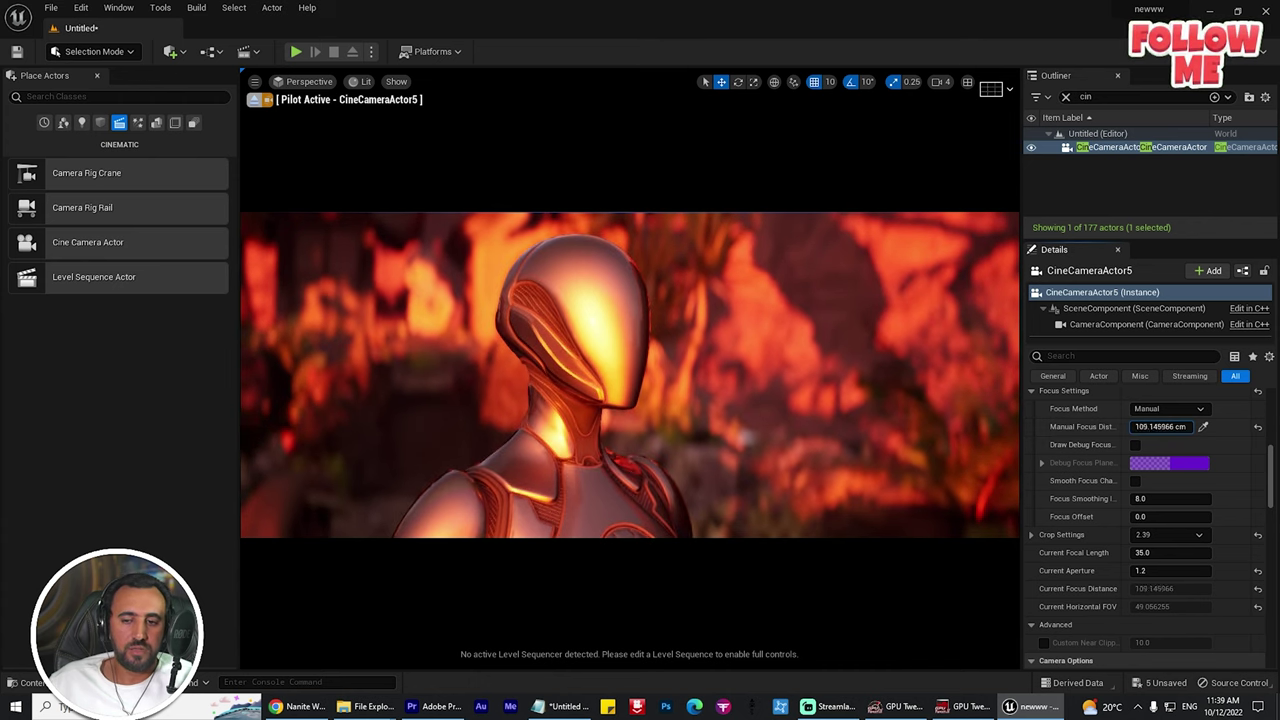
{"action": "mouse_move", "coordinate": [1160, 427]}
{"action": "left_mouse_down"}
{"action": "mouse_move", "coordinate": [1142, 427]}
{"action": "mouse_move", "coordinate": [1160, 427]}
{"action": "left_mouse_up"}
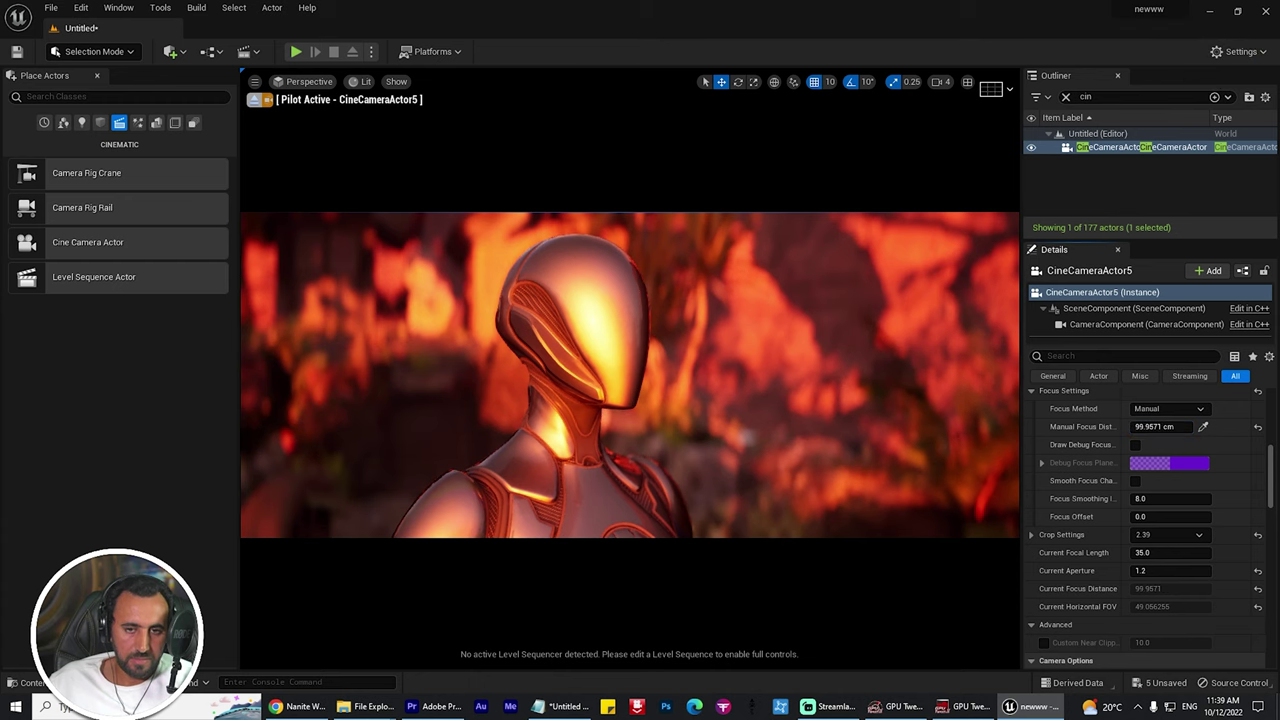
{"action": "right_click_drag", "start_coordinate": [630, 375], "coordinate": [550, 370]}
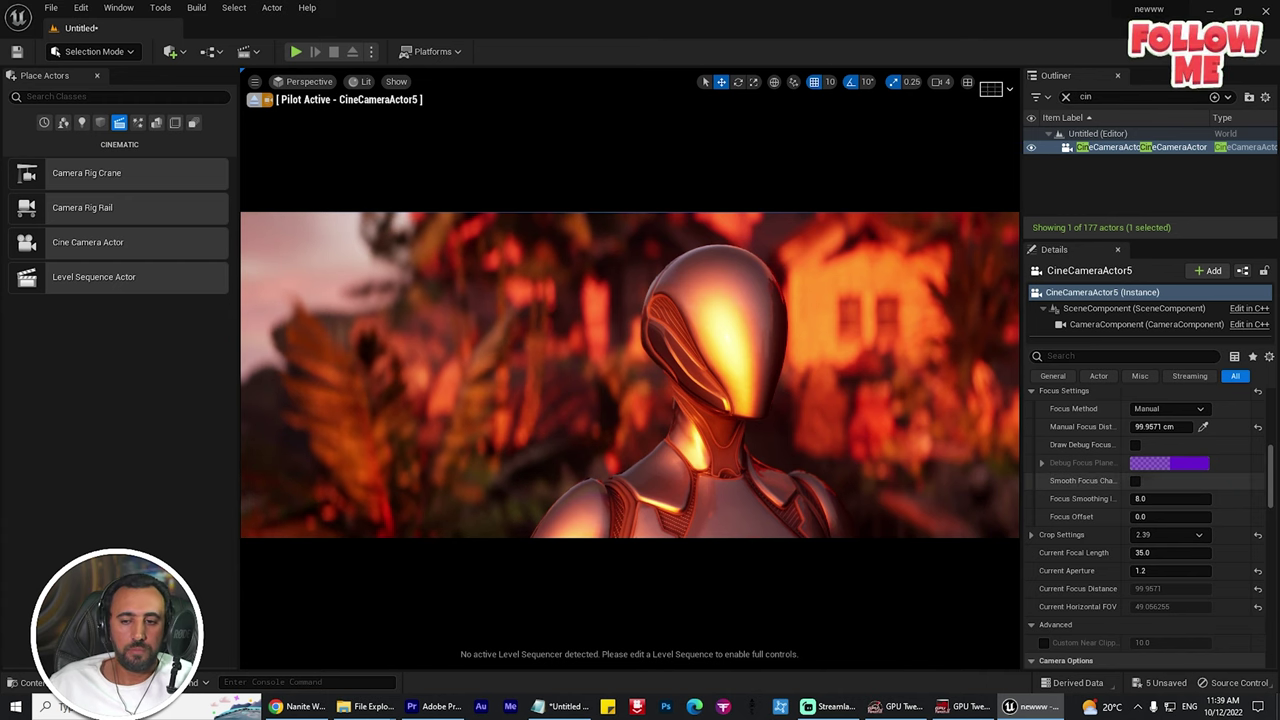
Set the lens Squeeze Factor to 1
{"action": "scroll", "coordinate": [1150, 520], "scroll_direction": "up", "scroll_amount": 4}
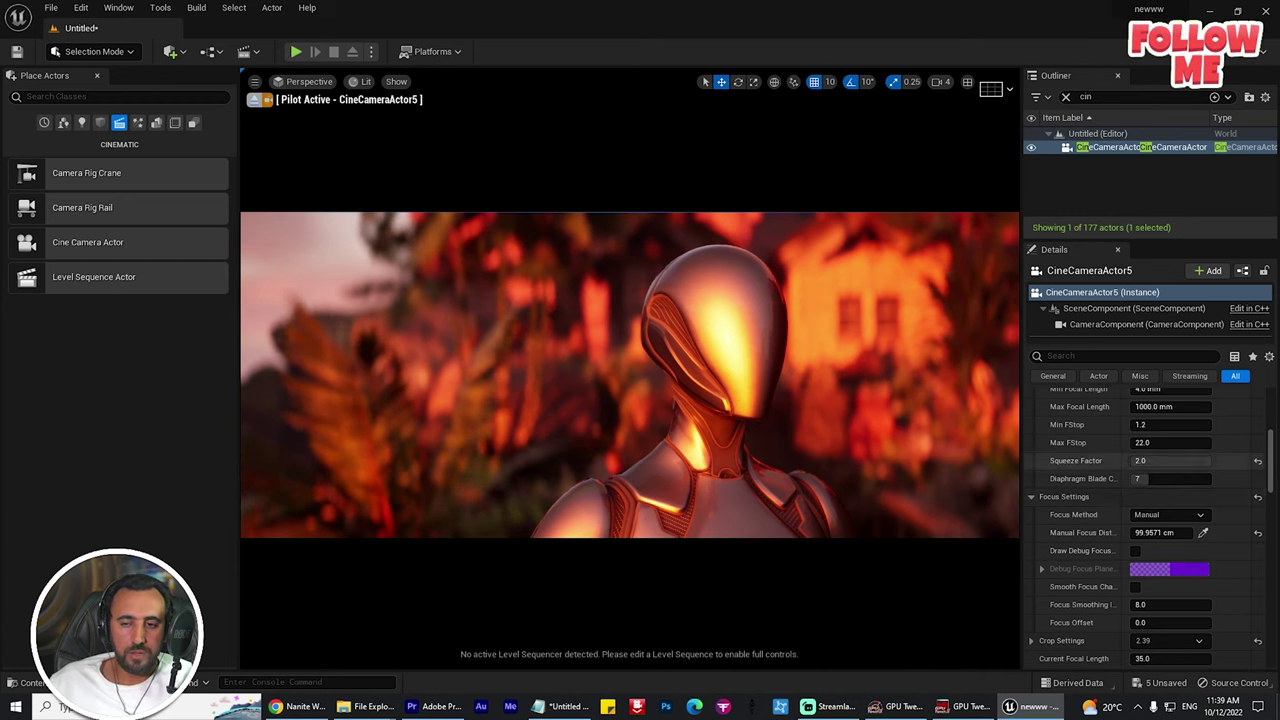
{"action": "left_click_drag", "start_coordinate": [1149, 461], "coordinate": [1156, 461]}
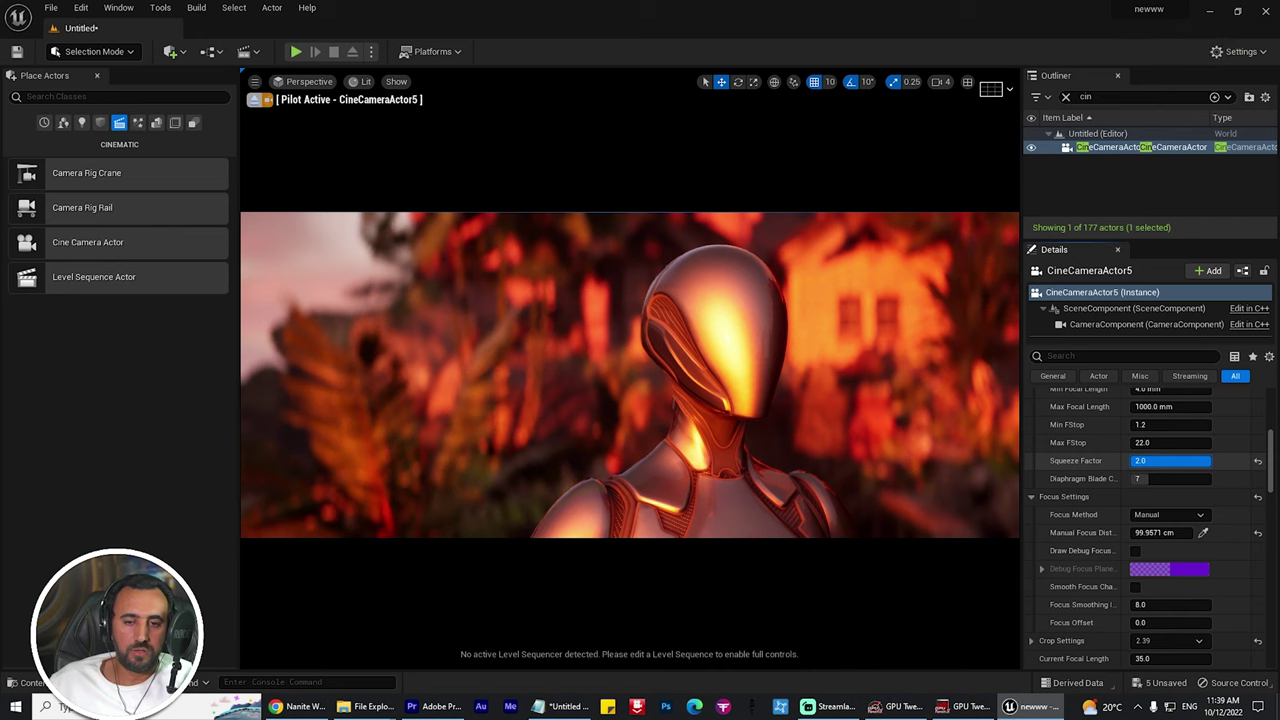
{"action": "type", "text": "1"}
{"action": "key", "text": "Return"}
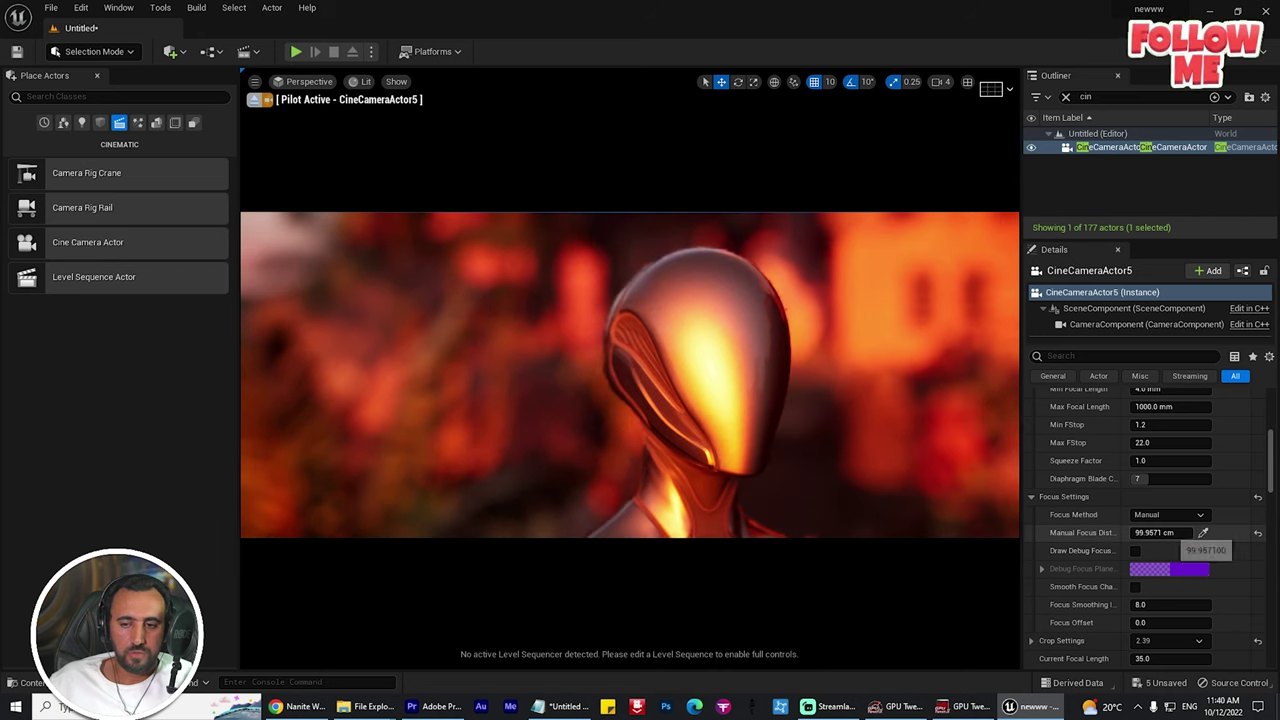
Set the Manual Focus Distance to about 110.25 cm, reframe the mannequin's head and preview the shot full screen
{"action": "mouse_move", "coordinate": [1164, 533]}
{"action": "left_mouse_down"}
{"action": "mouse_move", "coordinate": [1143, 533]}
{"action": "mouse_move", "coordinate": [1168, 533]}
{"action": "left_mouse_up"}
{"action": "mouse_move", "coordinate": [760, 400]}
{"action": "right_mouse_down"}
{"action": "mouse_move", "coordinate": [808, 392]}
{"action": "mouse_move", "coordinate": [760, 412]}
{"action": "mouse_move", "coordinate": [776, 396]}
{"action": "right_mouse_up"}
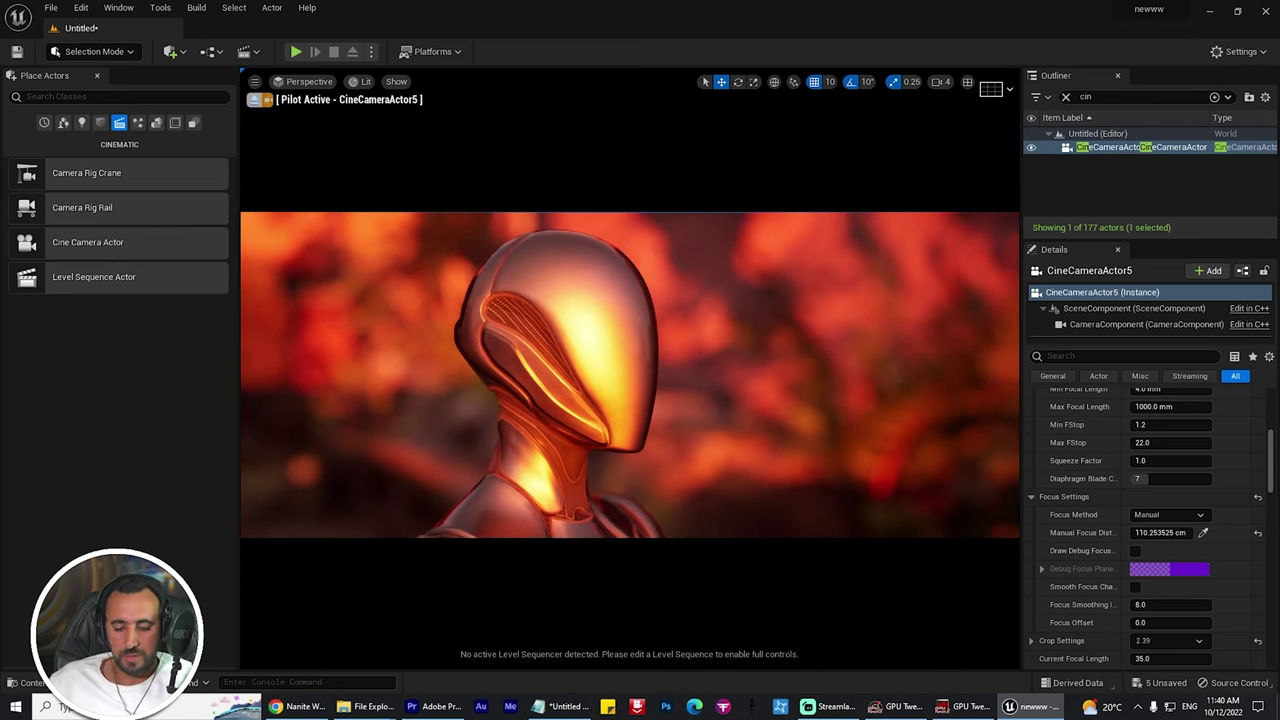
{"action": "key", "text": "F11"}
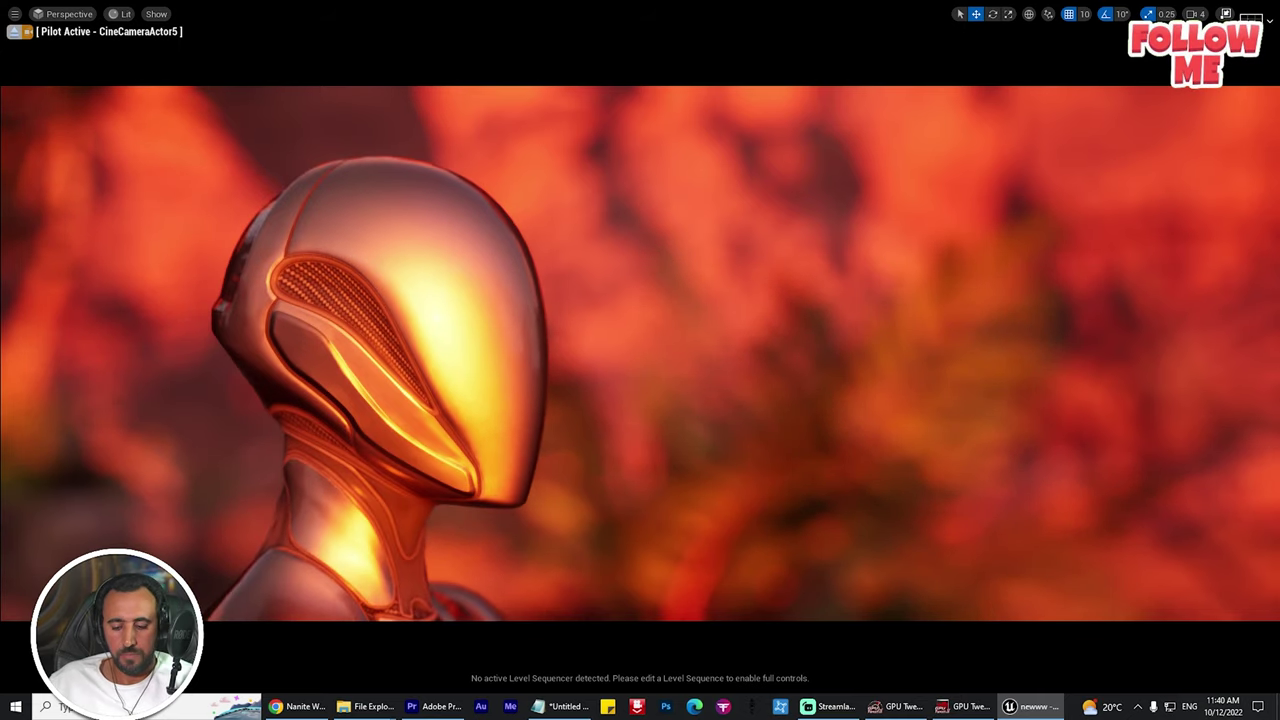
{"action": "key", "text": "F11"}
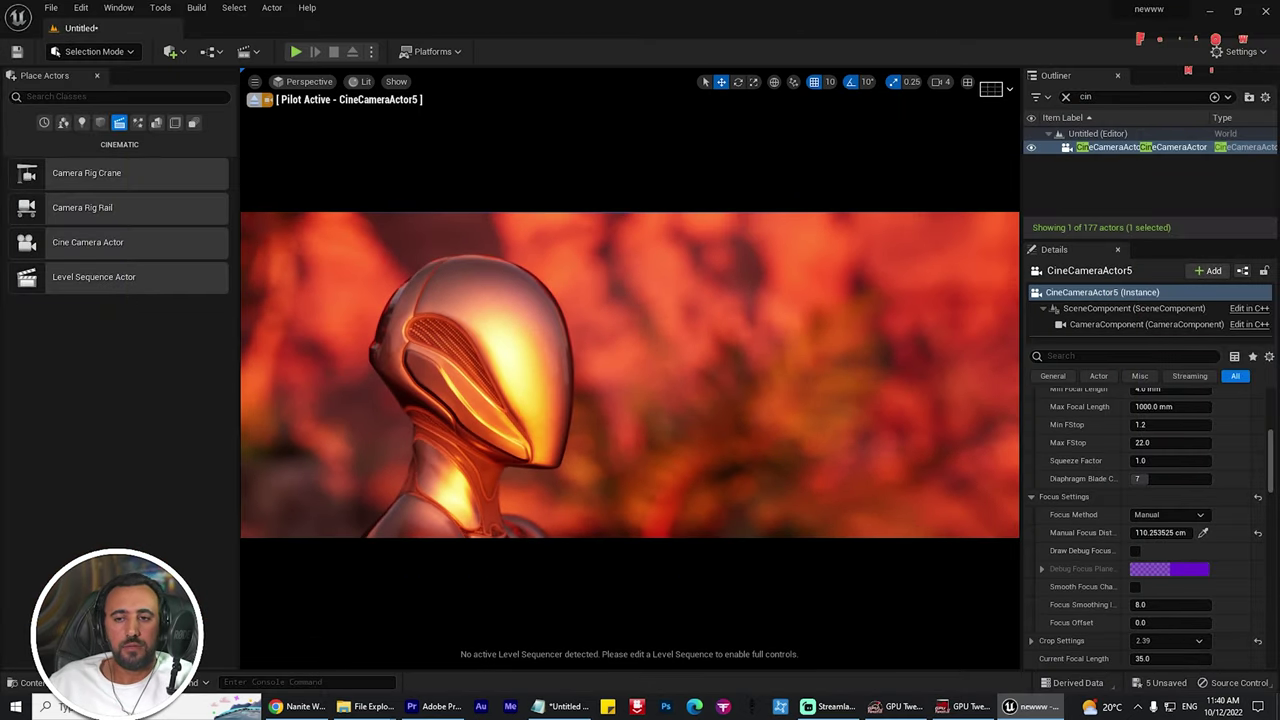
Delete the existing cine camera, place a new Cine Camera Actor in the scene and view through it
{"action": "left_click", "coordinate": [1140, 147]}
{"action": "key", "text": "Delete"}
{"action": "left_click", "coordinate": [118, 8]}
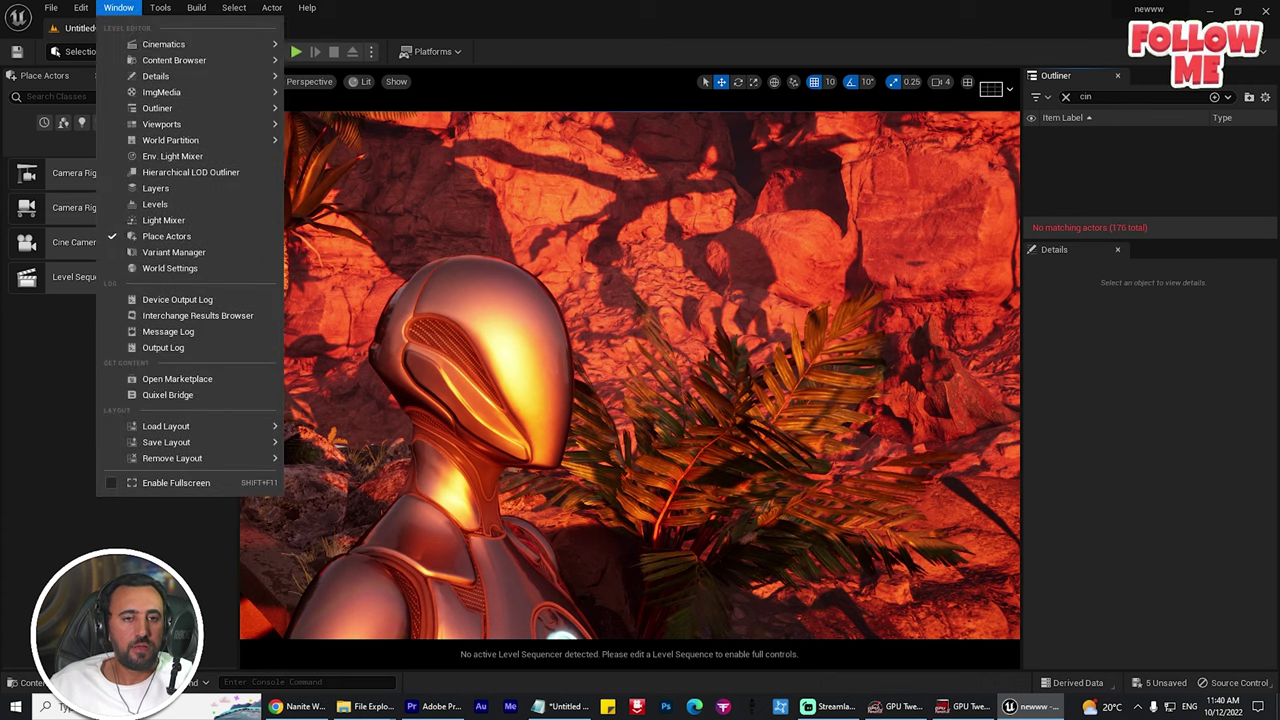
{"action": "left_click", "coordinate": [80, 244]}
{"action": "left_click_drag", "start_coordinate": [82, 243], "coordinate": [710, 385]}
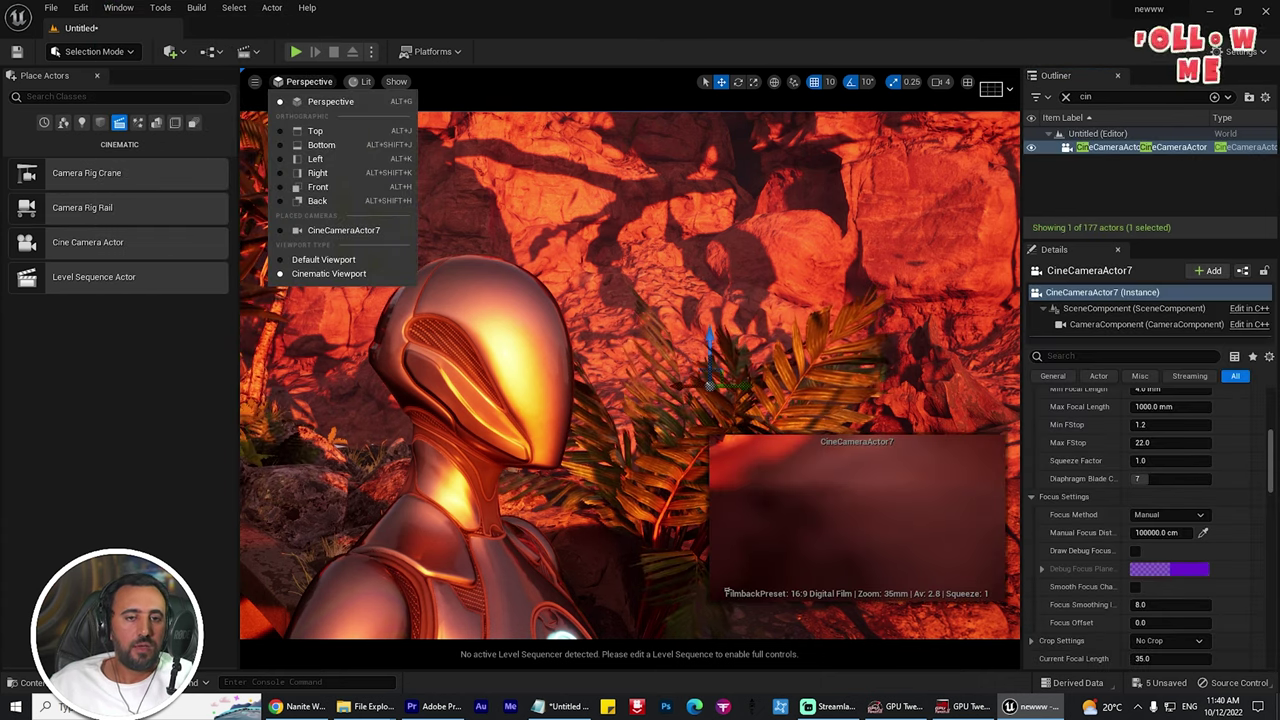
{"action": "left_click", "coordinate": [343, 230]}
Find the mannequin through the new camera and frame it from the waist up in front of the lit house
{"action": "right_click_drag", "start_coordinate": [630, 375], "coordinate": [760, 290]}
{"action": "left_click", "coordinate": [686, 282]}
{"action": "key", "text": "f"}
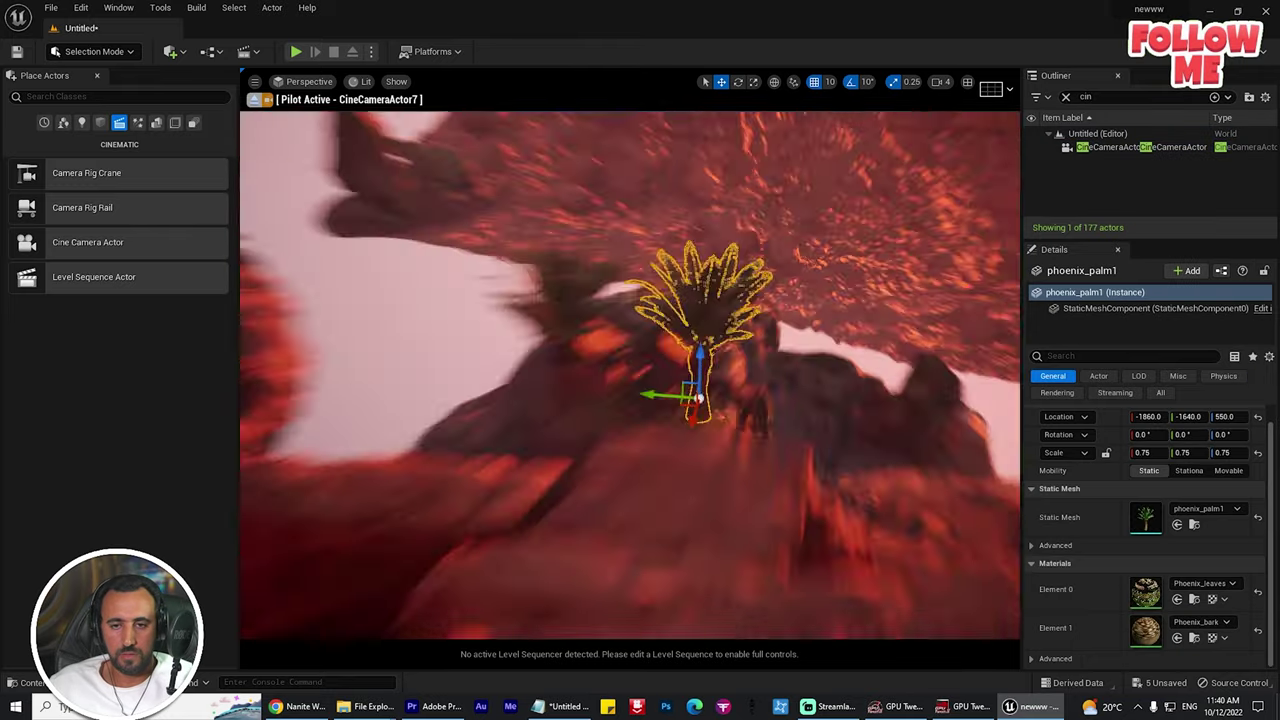
{"action": "left_click_drag", "start_coordinate": [630, 375], "coordinate": [430, 380], "text": "alt"}
{"action": "right_click_drag", "start_coordinate": [630, 375], "coordinate": [870, 375]}
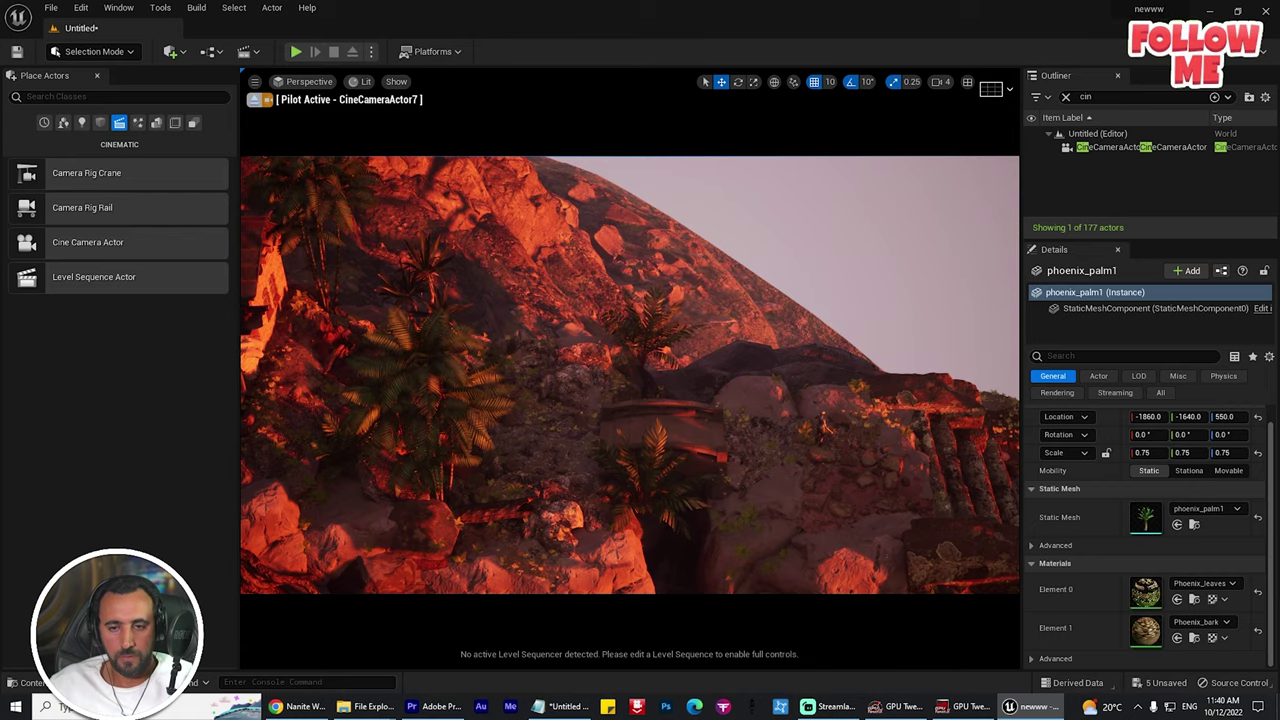
{"action": "left_click", "coordinate": [822, 428]}
{"action": "key", "text": "f"}
{"action": "left_click_drag", "start_coordinate": [630, 375], "coordinate": [500, 375], "text": "alt"}
{"action": "right_click_drag", "start_coordinate": [630, 375], "coordinate": [885, 345]}
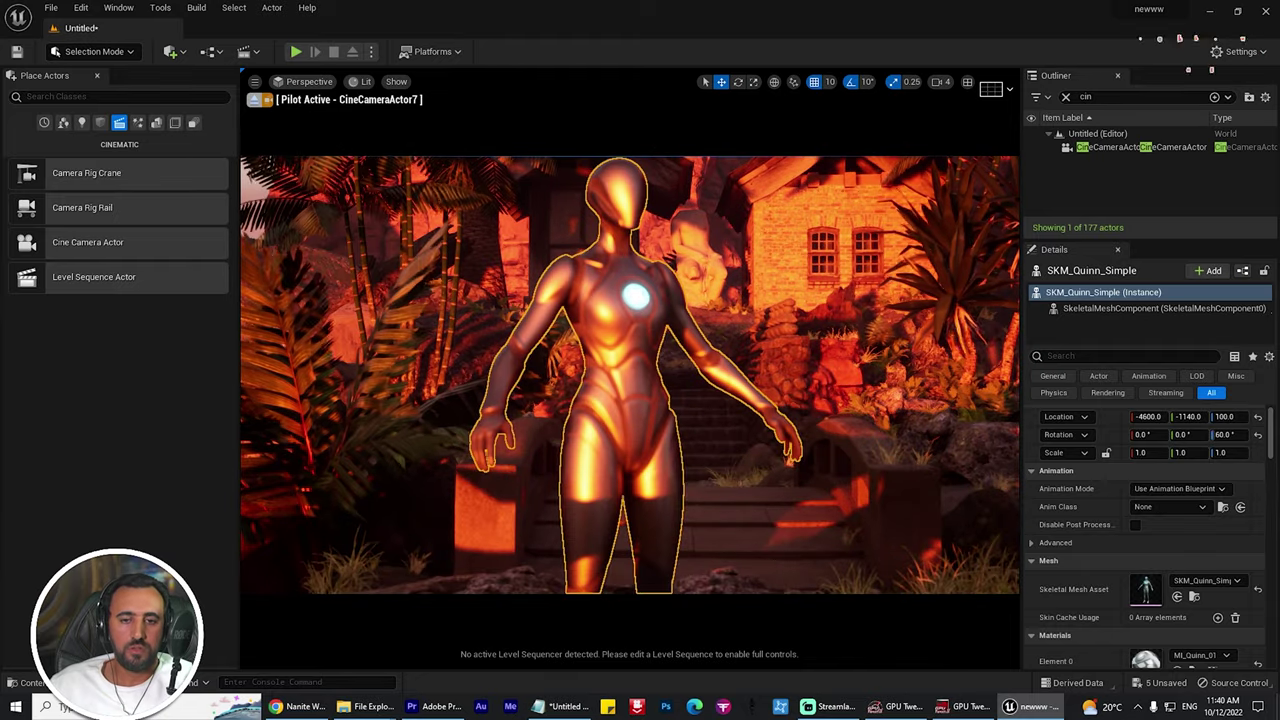
{"action": "right_click_drag", "start_coordinate": [630, 375], "coordinate": [630, 372]}
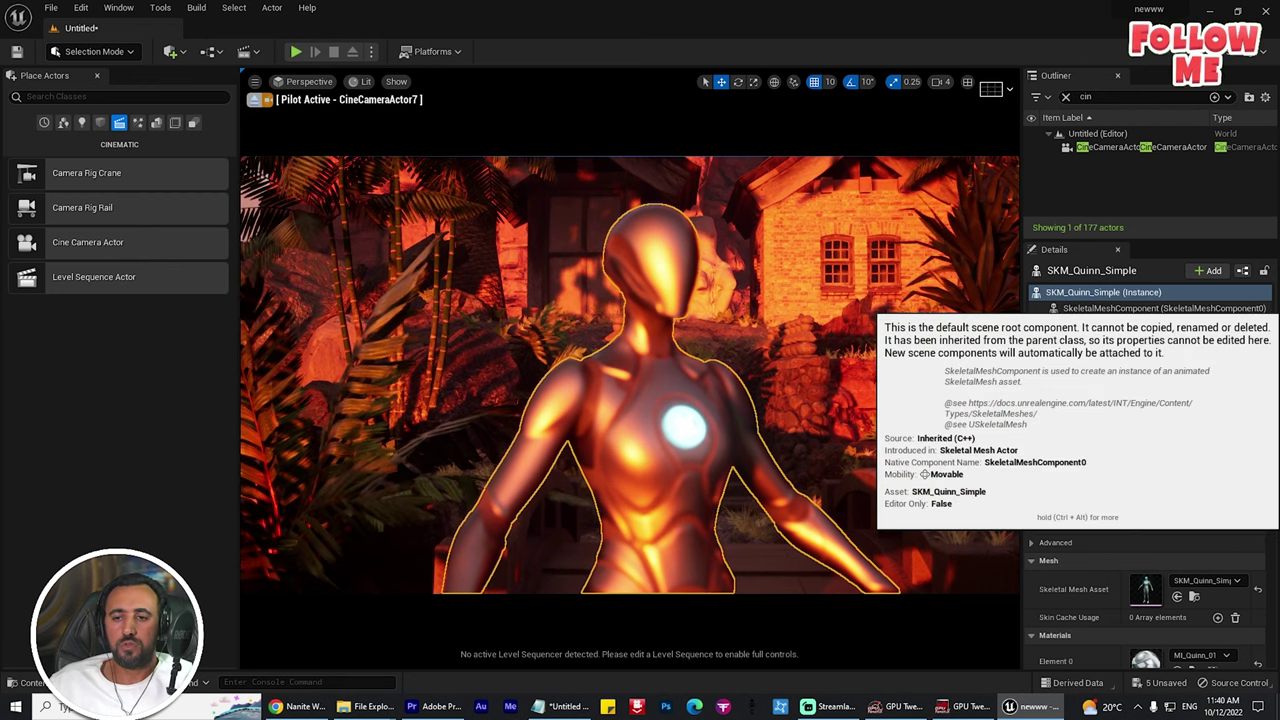
Try the 35mm Academy filmback preset on the new cine camera
{"action": "left_click", "coordinate": [1110, 147]}
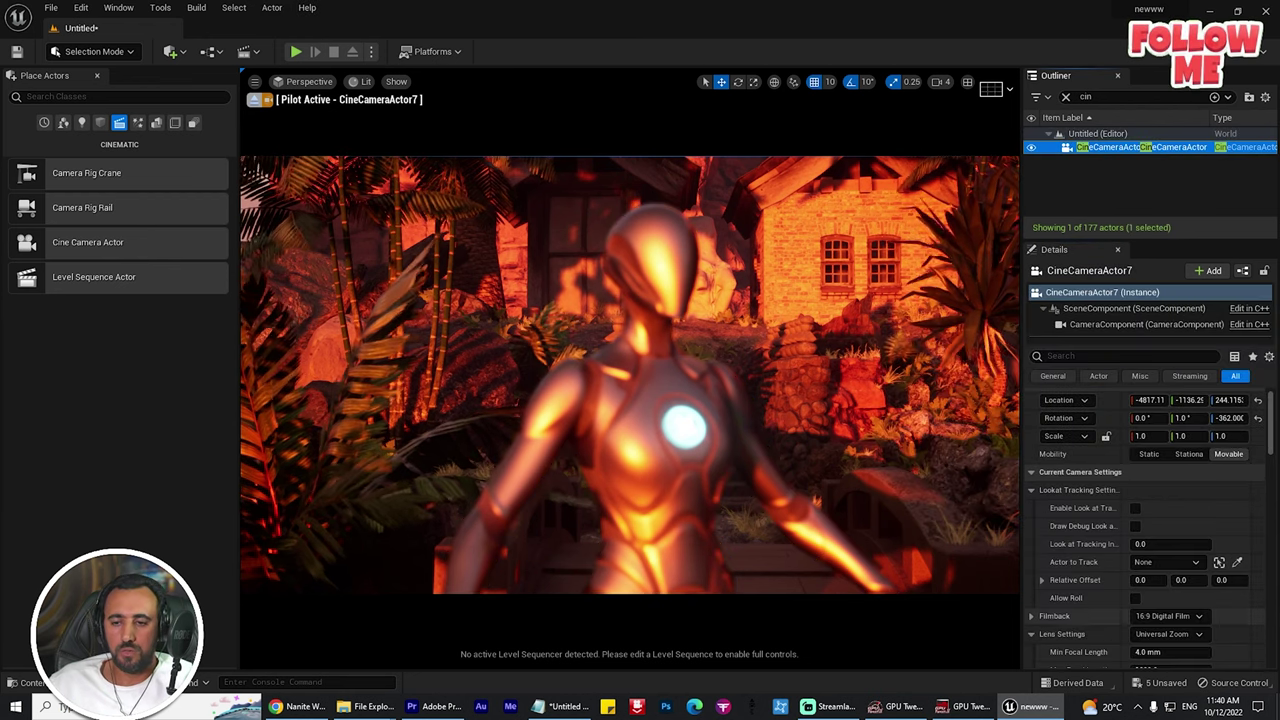
{"action": "scroll", "coordinate": [1095, 584], "scroll_direction": "down", "scroll_amount": 3}
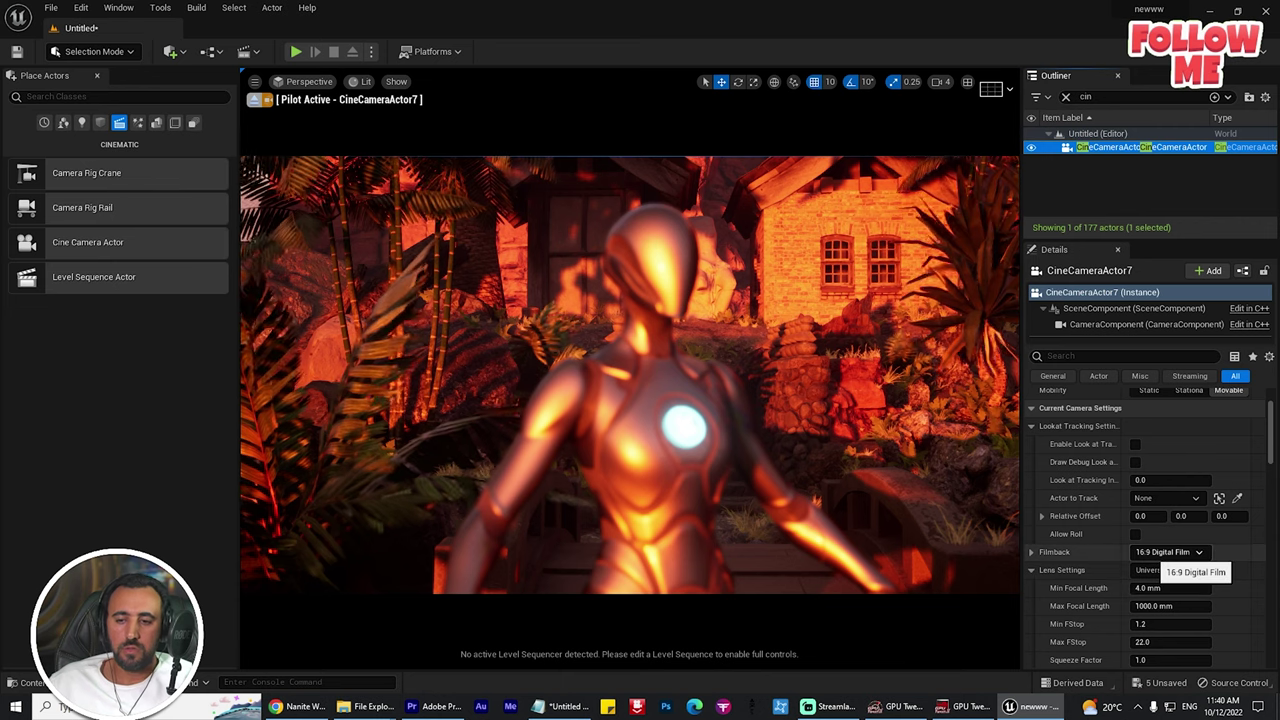
{"action": "left_click", "coordinate": [1168, 552]}
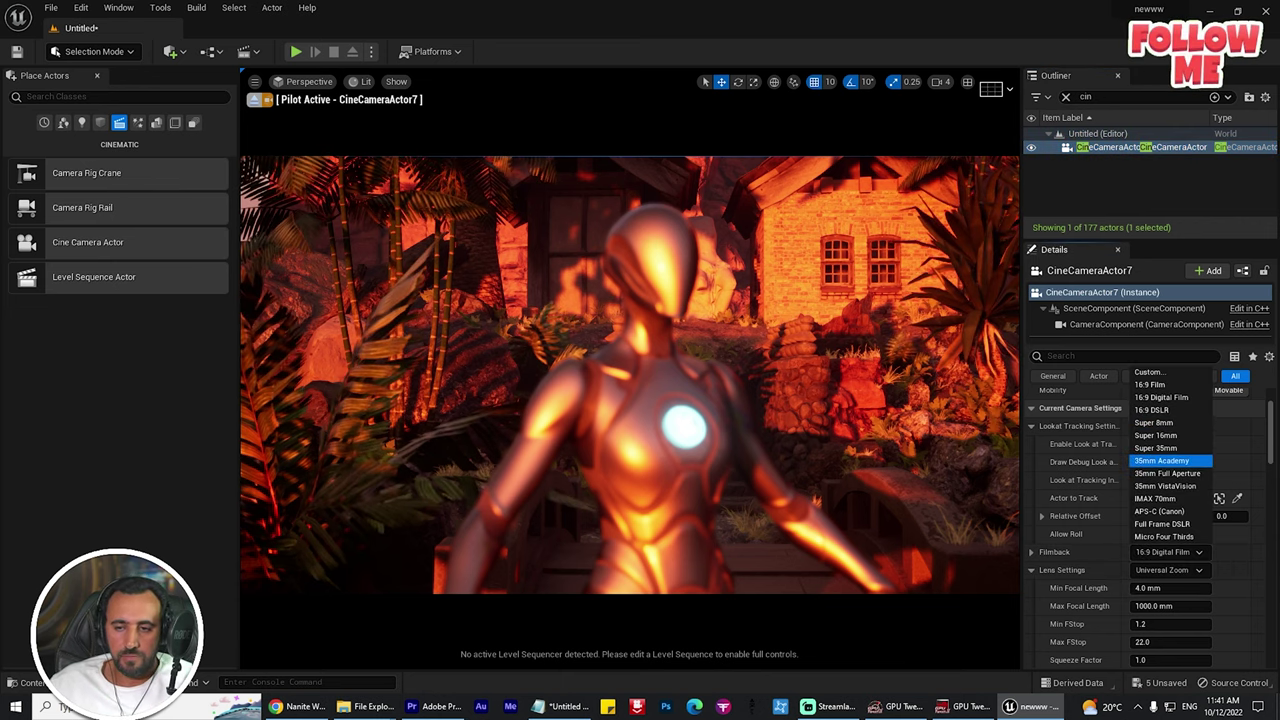
{"action": "left_click", "coordinate": [1165, 460]}
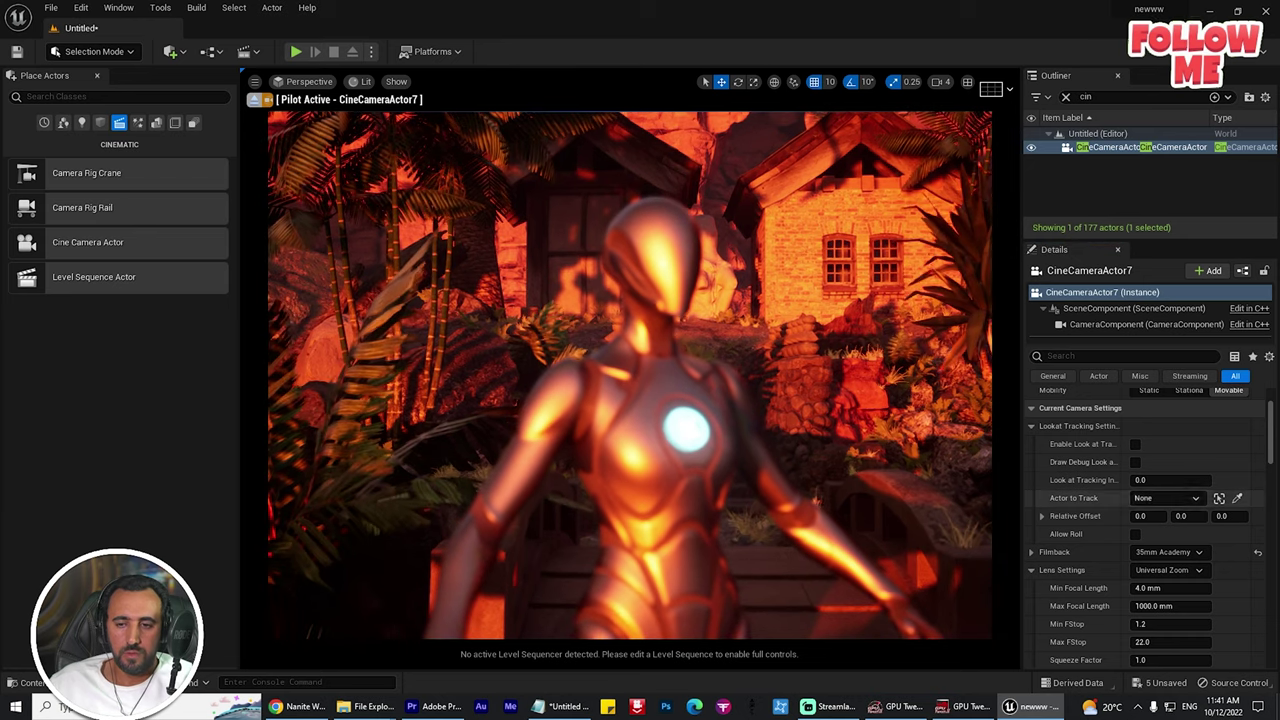
Set the camera's Filmback to the 16:9 Film preset
{"action": "left_click", "coordinate": [1185, 552]}
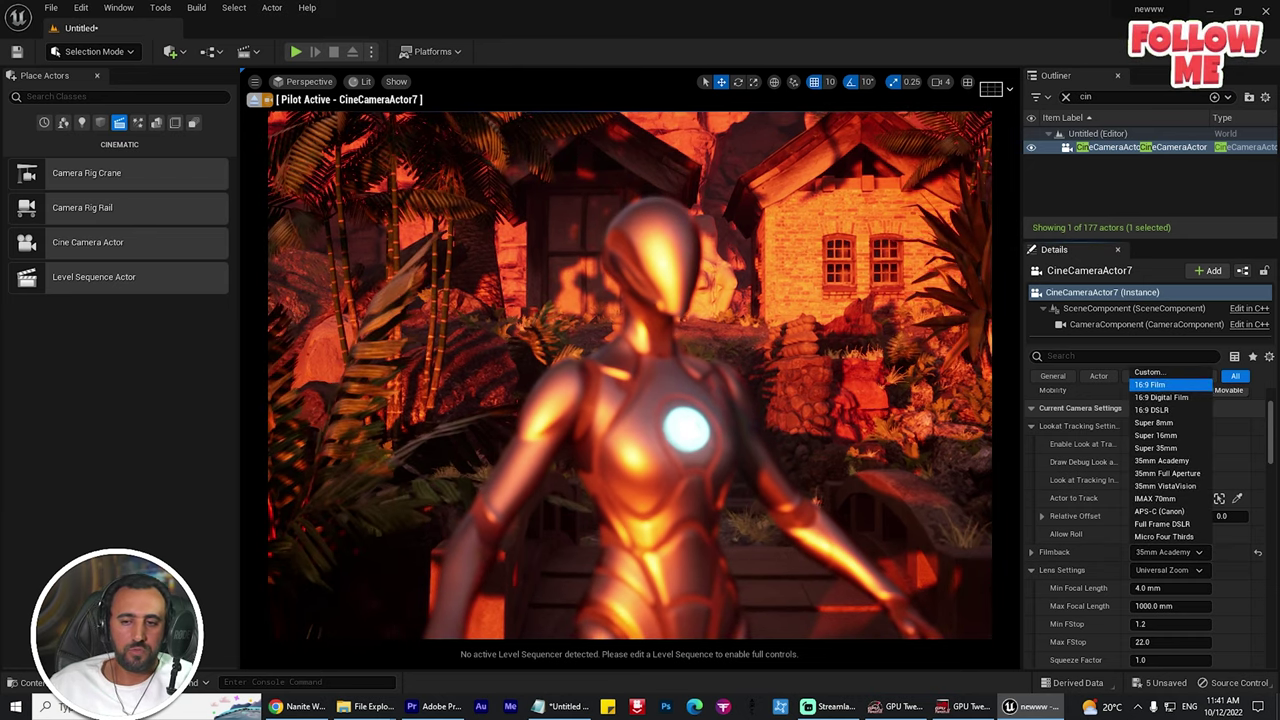
{"action": "left_click", "coordinate": [1152, 385]}
{"action": "right_click", "coordinate": [923, 419]}
{"action": "left_click", "coordinate": [1100, 535]}
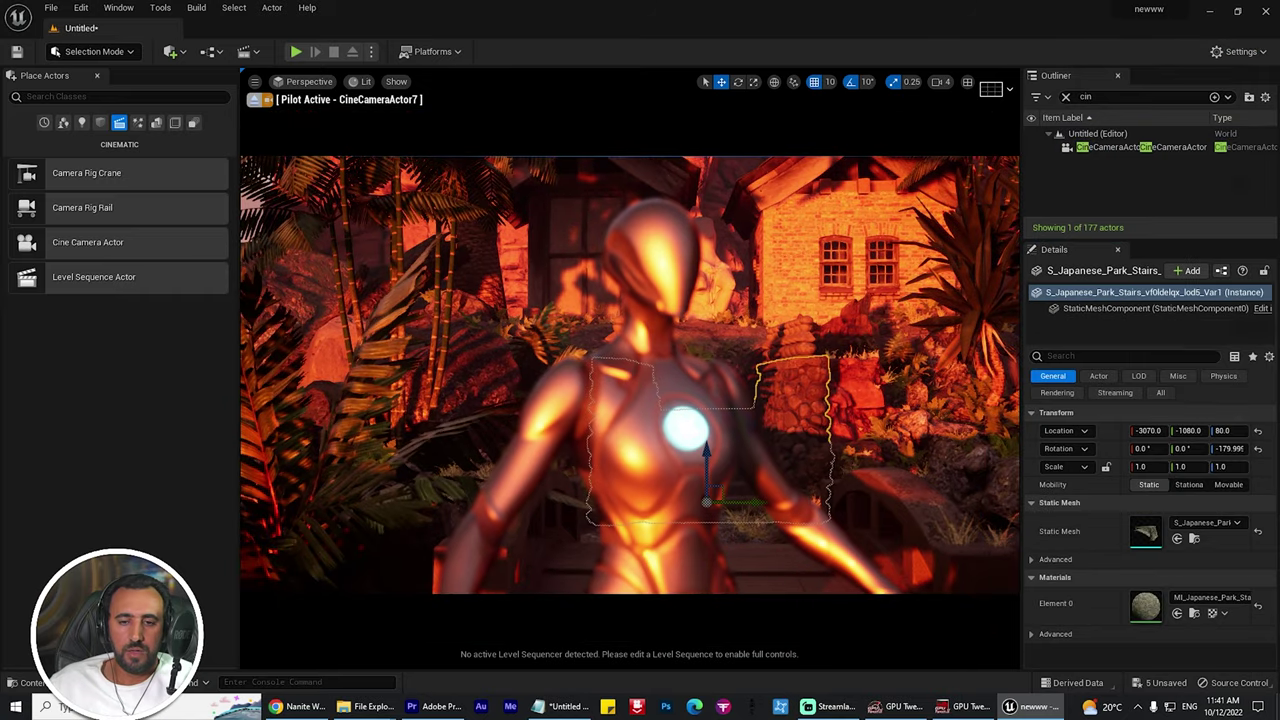
Reselect the cine camera and set its lens Squeeze Factor to 1.008
{"action": "left_click", "coordinate": [1130, 147]}
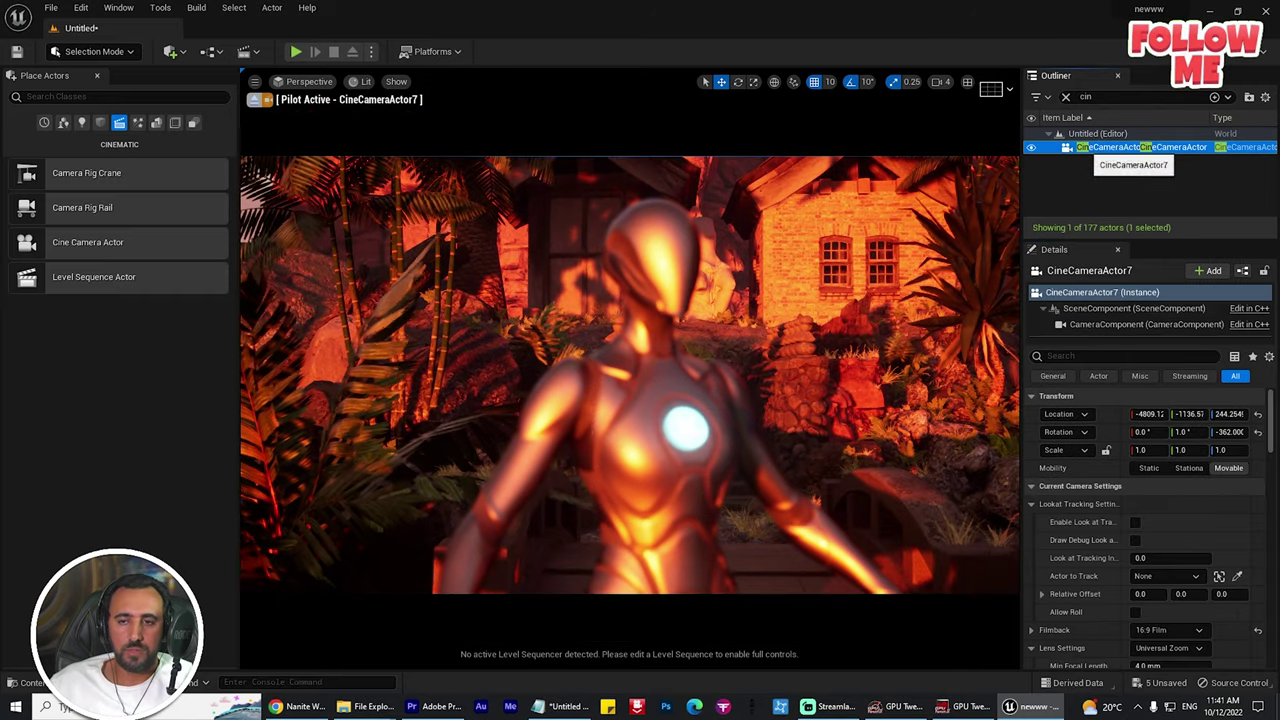
{"action": "scroll", "coordinate": [1145, 527], "scroll_direction": "down", "scroll_amount": 4}
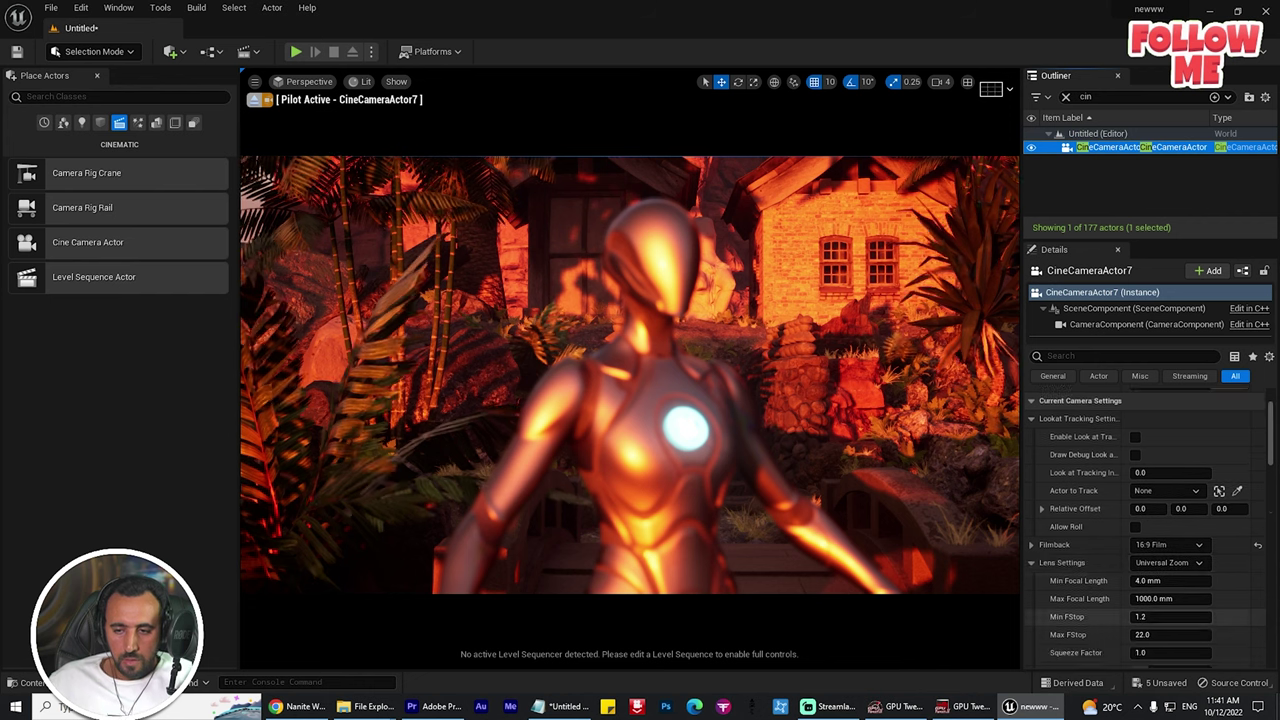
{"action": "mouse_move", "coordinate": [1140, 611]}
{"action": "left_mouse_down"}
{"action": "mouse_move", "coordinate": [1210, 611]}
{"action": "mouse_move", "coordinate": [1131, 611]}
{"action": "left_mouse_up"}
Set the Manual Focus Distance to about 149.26 cm with help from the debug focus plane, and hide the plane
{"action": "scroll", "coordinate": [1132, 593], "scroll_direction": "down", "scroll_amount": 2}
{"action": "scroll", "coordinate": [1145, 527], "scroll_direction": "down", "scroll_amount": 2}
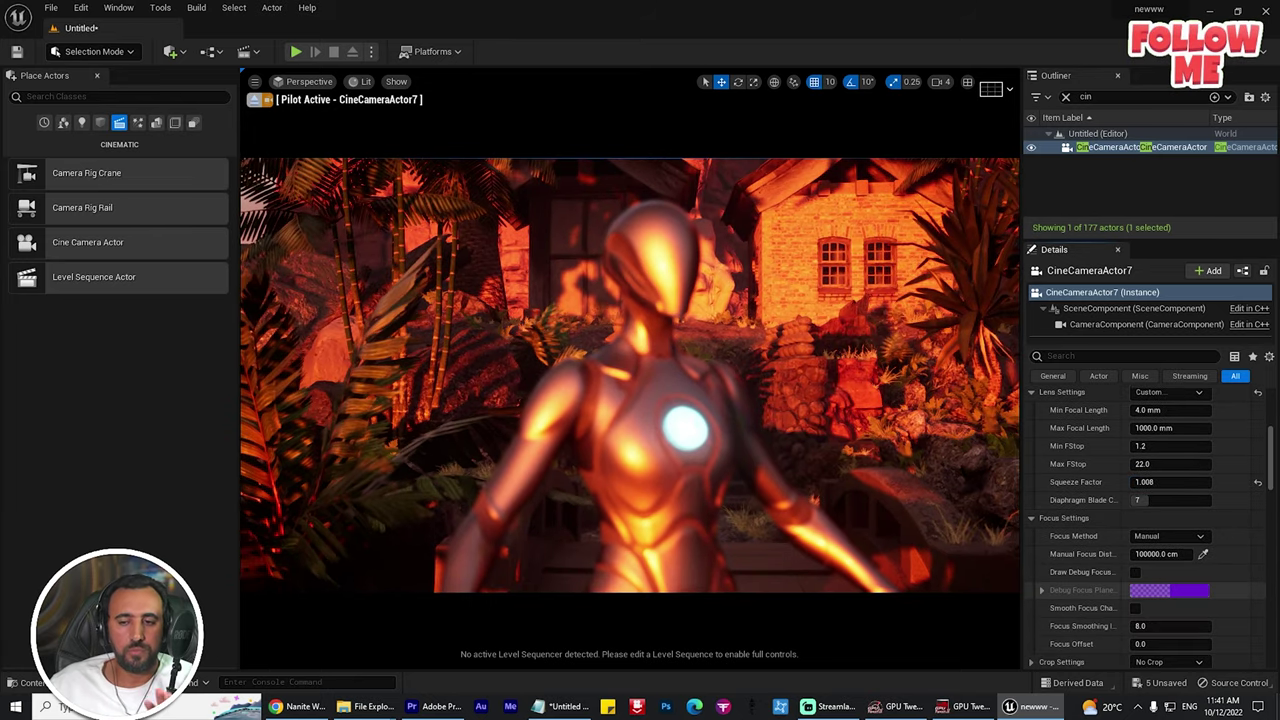
{"action": "scroll", "coordinate": [1145, 527], "scroll_direction": "down", "scroll_amount": 2}
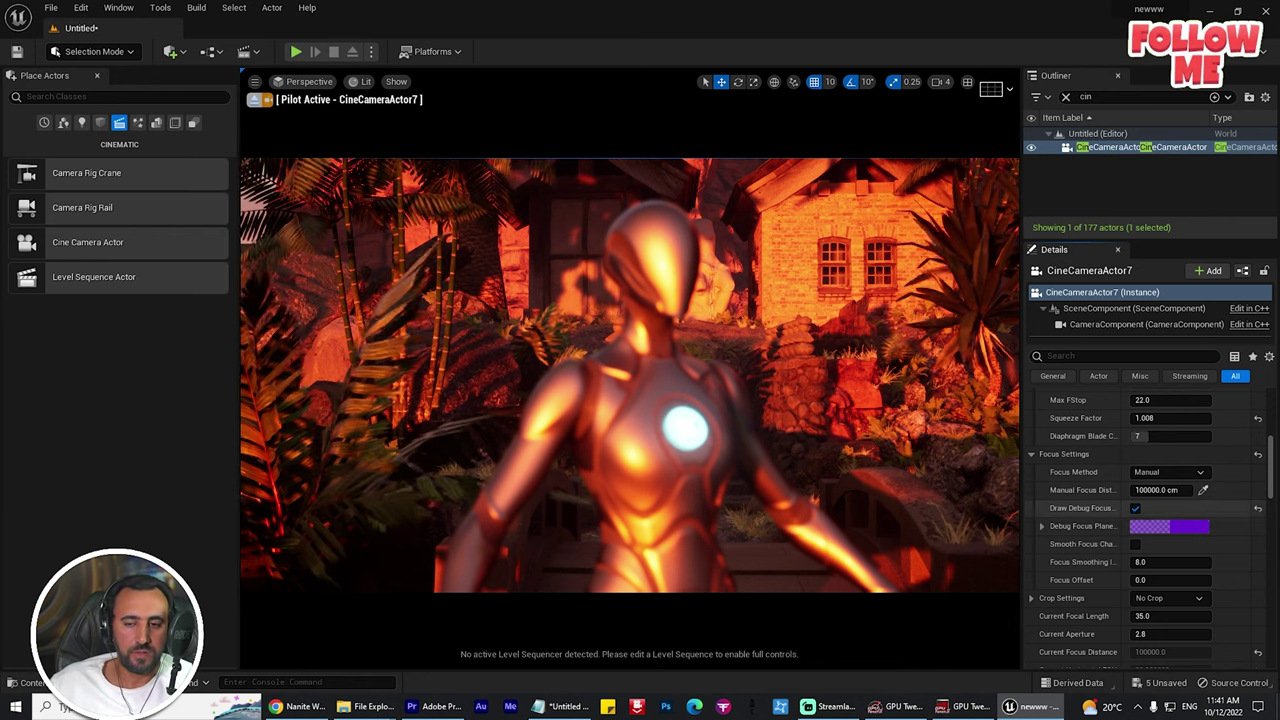
{"action": "left_click_drag", "start_coordinate": [1160, 490], "coordinate": [1135, 490]}
{"action": "left_click", "coordinate": [1135, 508]}
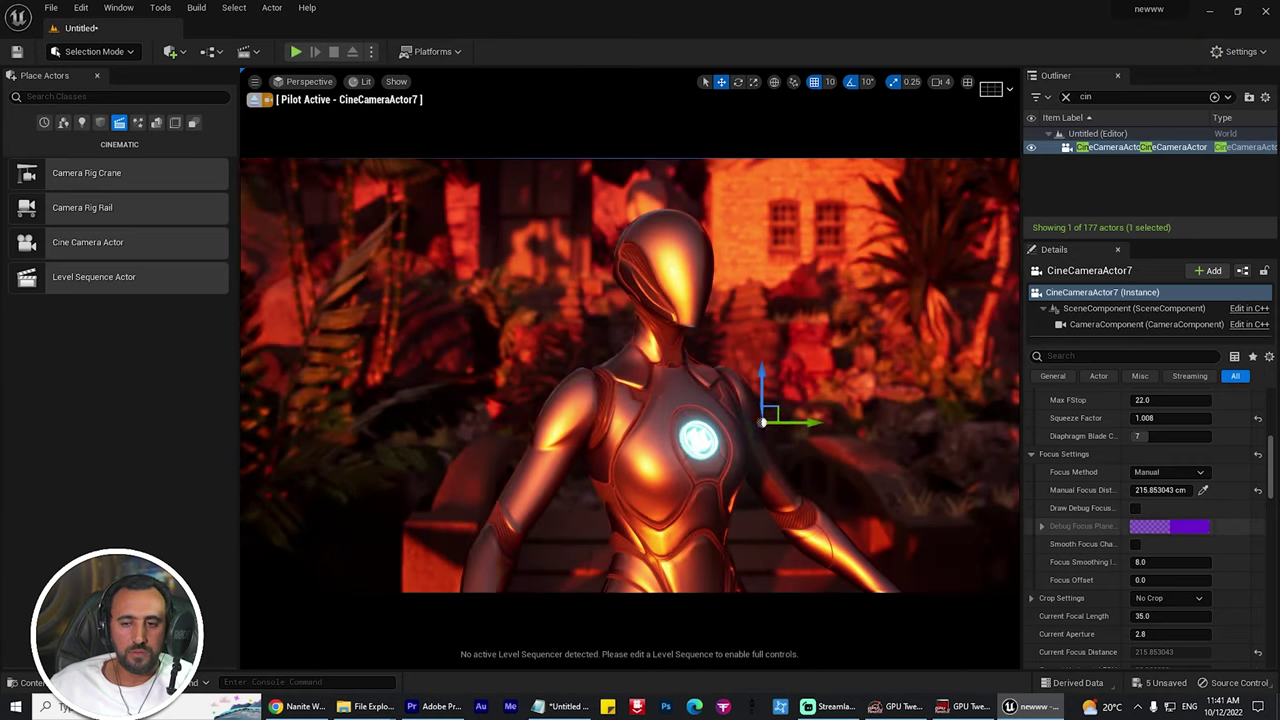
{"action": "mouse_move", "coordinate": [1160, 490]}
{"action": "left_mouse_down"}
{"action": "mouse_move", "coordinate": [1110, 490]}
{"action": "mouse_move", "coordinate": [1140, 490]}
{"action": "left_mouse_up"}
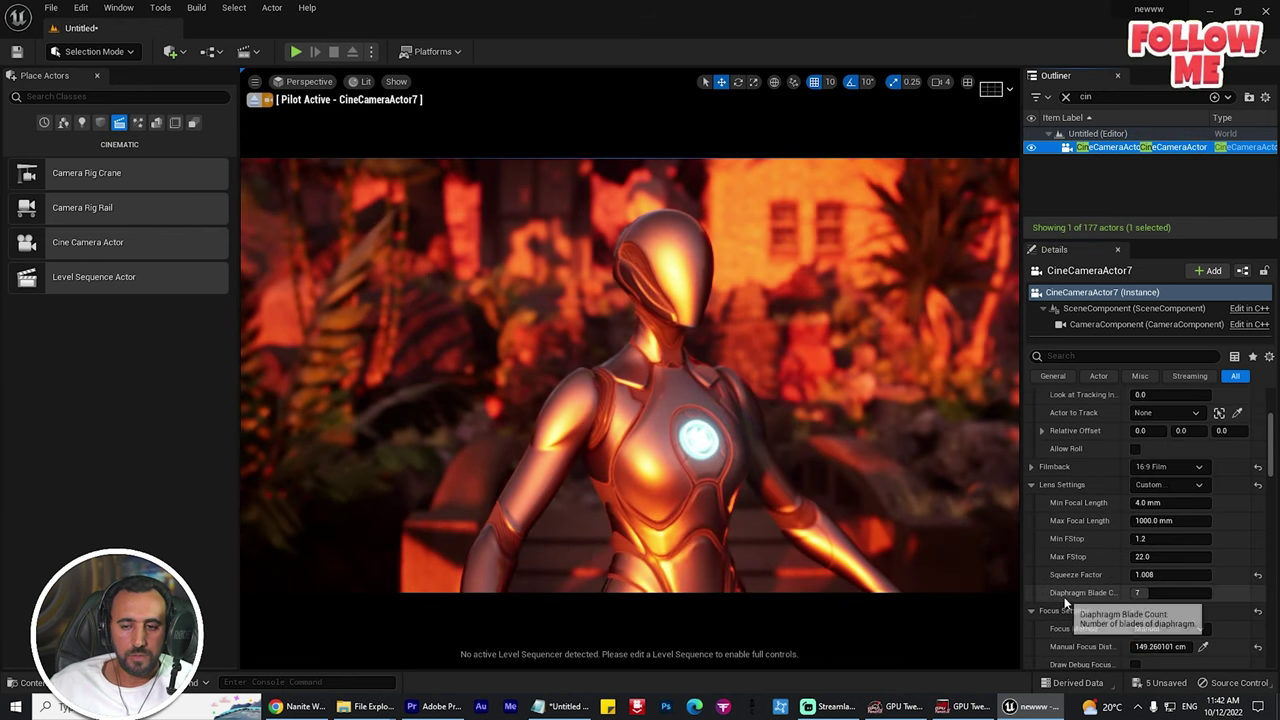
Set the Current Aperture to 1.2 and refocus on the reframed mannequin with a Manual Focus Distance of about 220.12 cm
{"action": "scroll", "coordinate": [1070, 601], "scroll_direction": "down", "scroll_amount": 5}
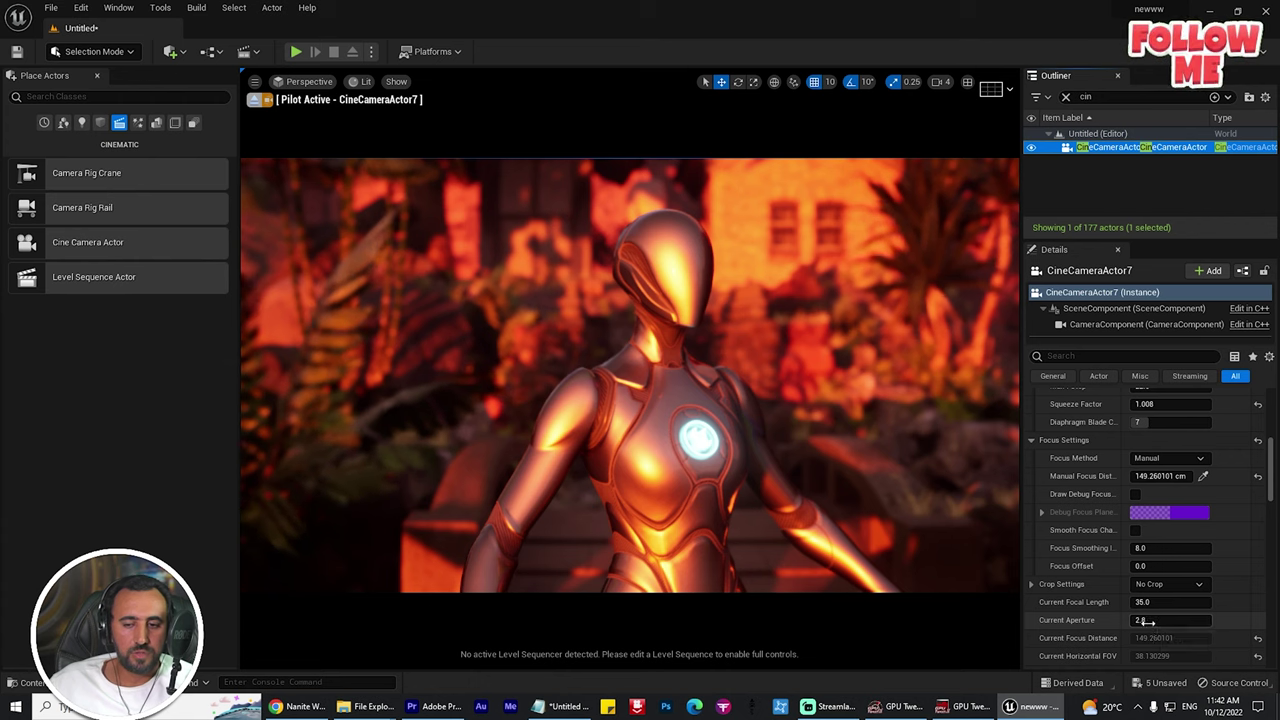
{"action": "left_click_drag", "start_coordinate": [1162, 620], "coordinate": [1145, 620]}
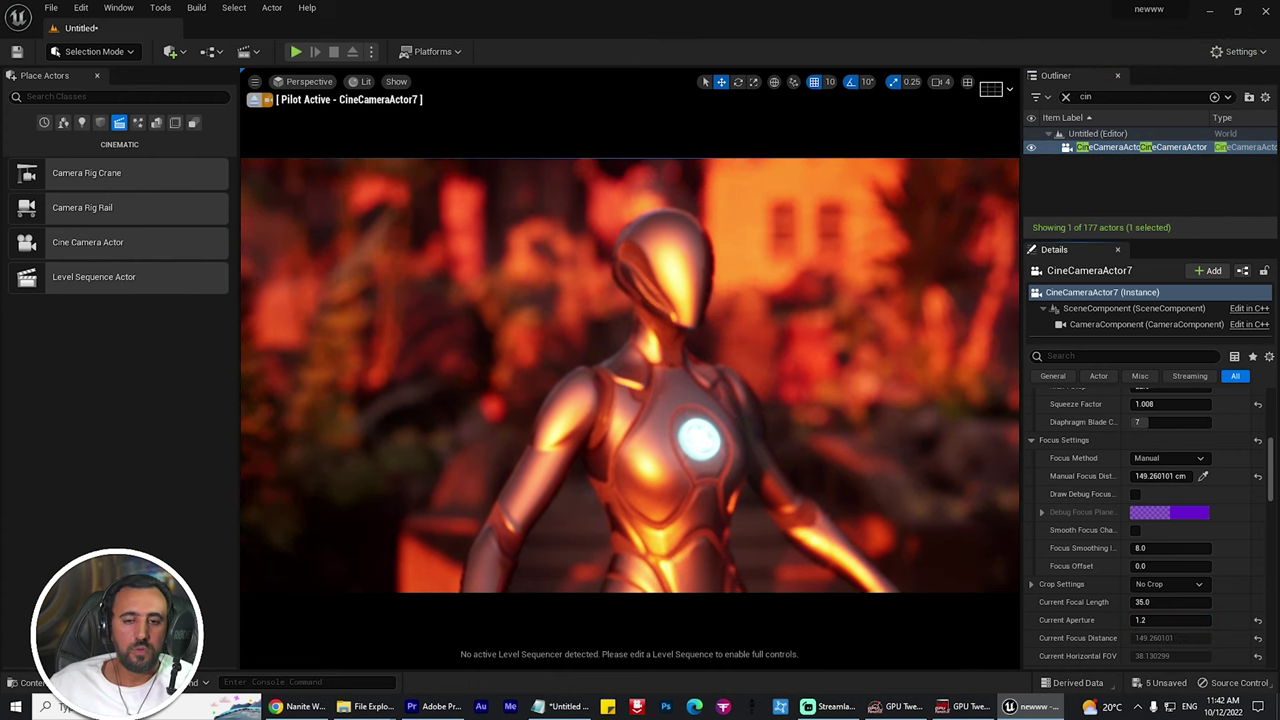
{"action": "mouse_move", "coordinate": [733, 313]}
{"action": "right_mouse_down"}
{"action": "mouse_move", "coordinate": [733, 325]}
{"action": "mouse_move", "coordinate": [775, 322]}
{"action": "mouse_move", "coordinate": [745, 305]}
{"action": "mouse_move", "coordinate": [760, 328]}
{"action": "mouse_move", "coordinate": [751, 320]}
{"action": "right_mouse_up"}
{"action": "right_click_drag", "start_coordinate": [817, 363], "coordinate": [832, 363]}
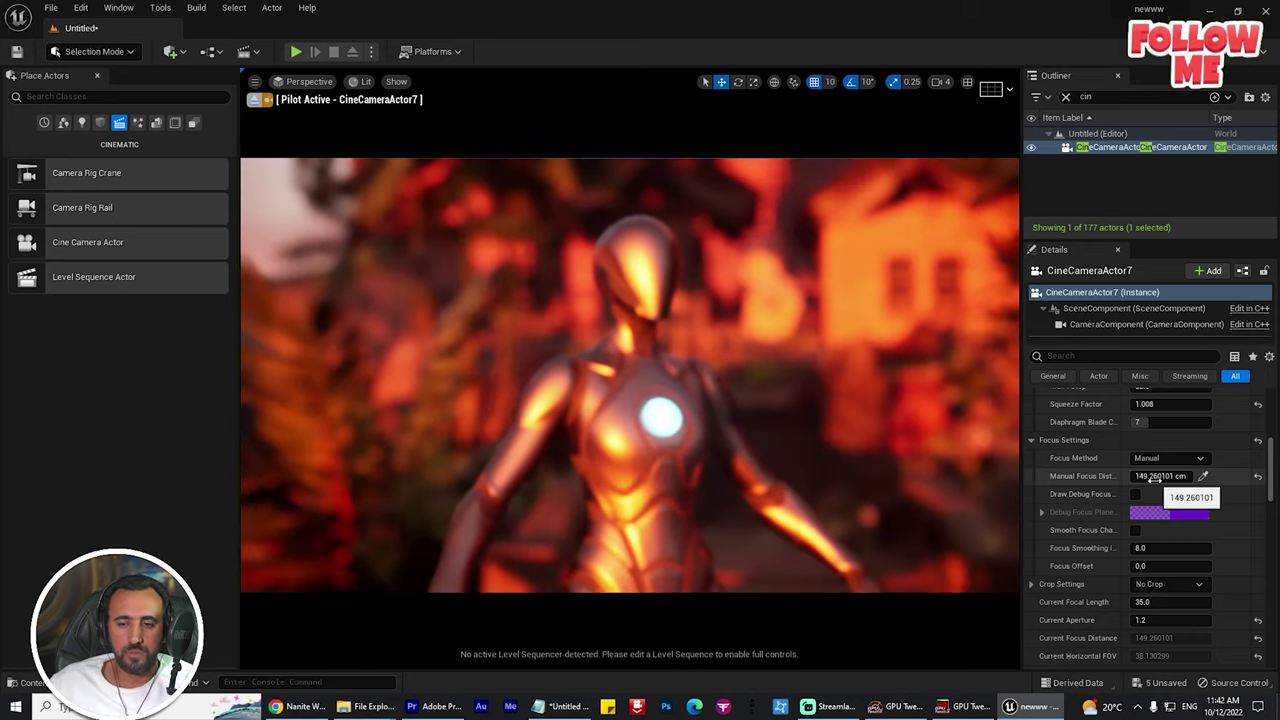
{"action": "mouse_move", "coordinate": [1160, 476]}
{"action": "left_mouse_down"}
{"action": "mouse_move", "coordinate": [1147, 476]}
{"action": "mouse_move", "coordinate": [1172, 476]}
{"action": "left_mouse_up"}
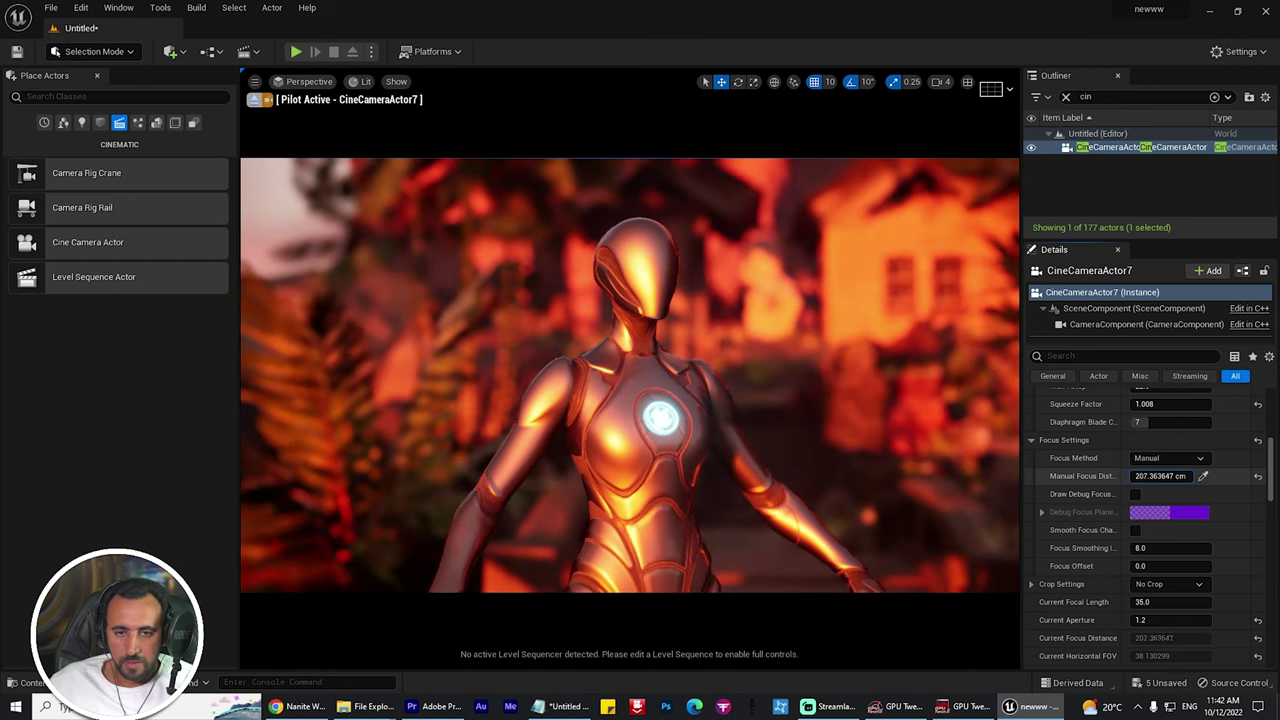
Bring the camera closer to the mannequin's head and refocus on it with a Manual Focus Distance of about 116.76 cm
{"action": "right_click_drag", "start_coordinate": [640, 400], "coordinate": [638, 440]}
{"action": "key", "text": "w"}
{"action": "key", "text": "e"}
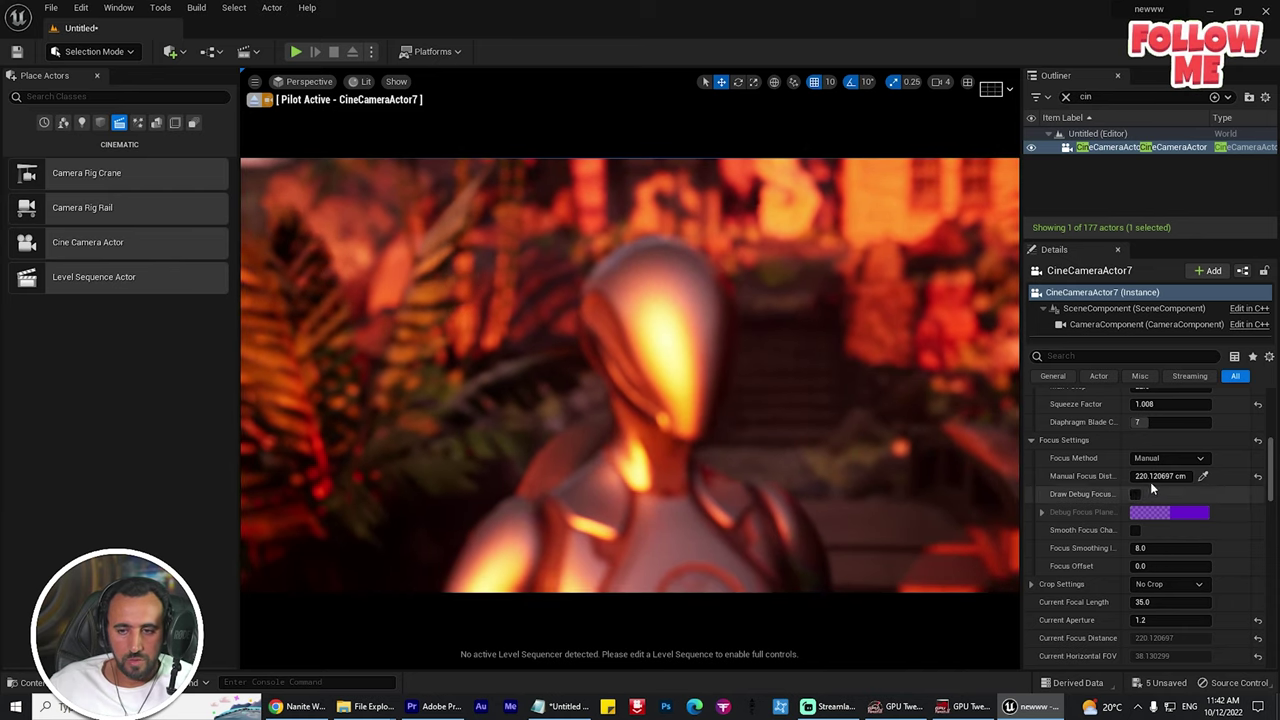
{"action": "left_click_drag", "start_coordinate": [1160, 477], "coordinate": [1110, 477]}
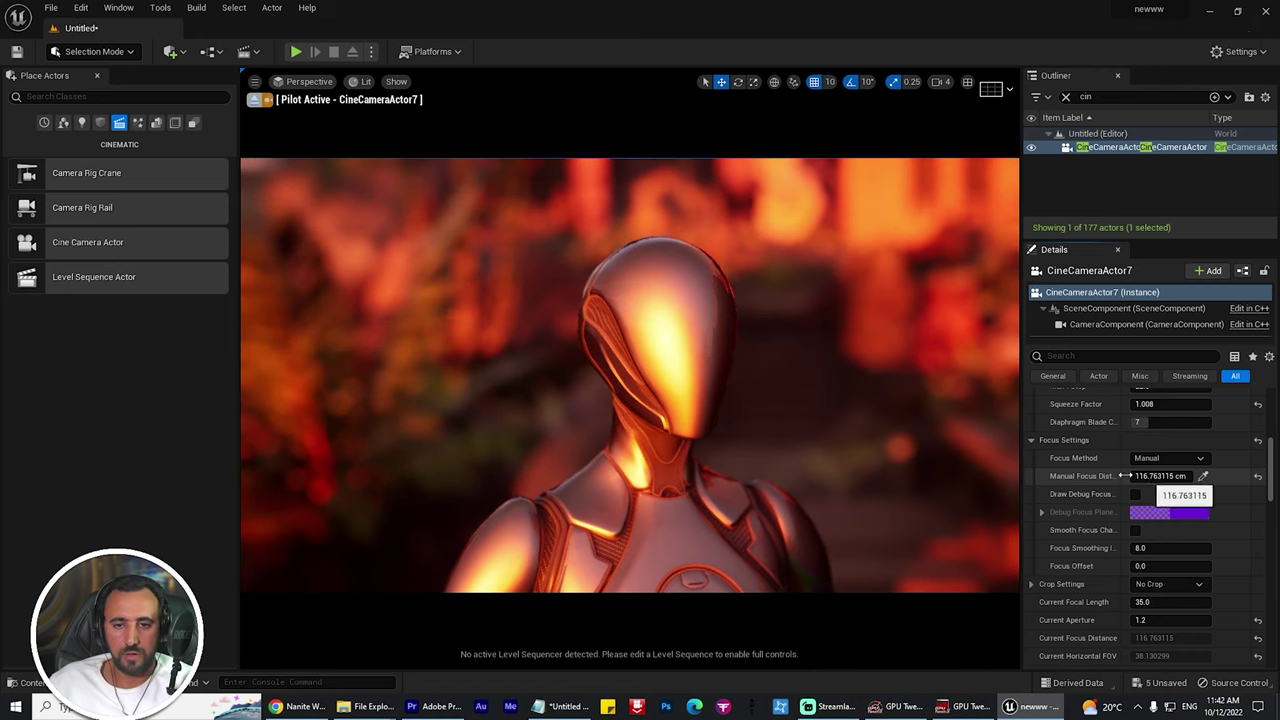
{"action": "left_click", "coordinate": [879, 397]}
{"action": "key", "text": "F11"}
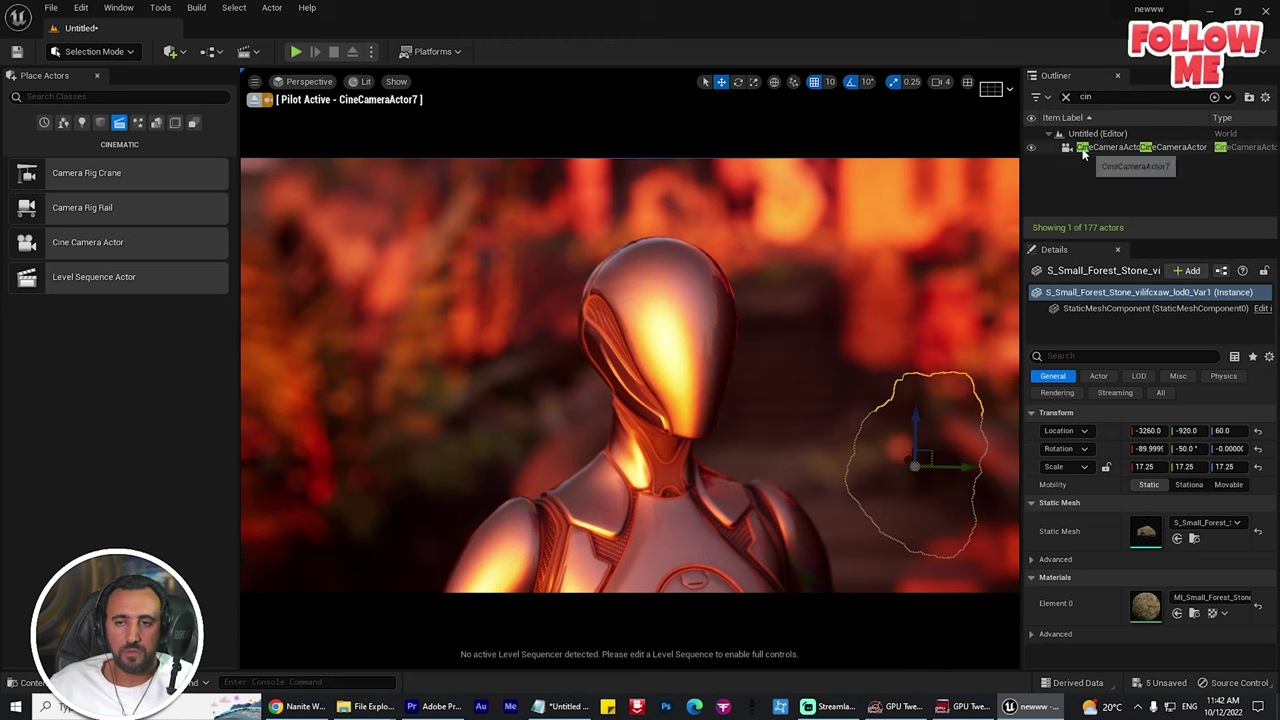
Reselect the cine camera, move in on the mannequin's head and refocus with a Manual Focus Distance of about 90.25 cm
{"action": "left_click", "coordinate": [1084, 148]}
{"action": "scroll", "coordinate": [1177, 611], "scroll_direction": "down", "scroll_amount": 5}
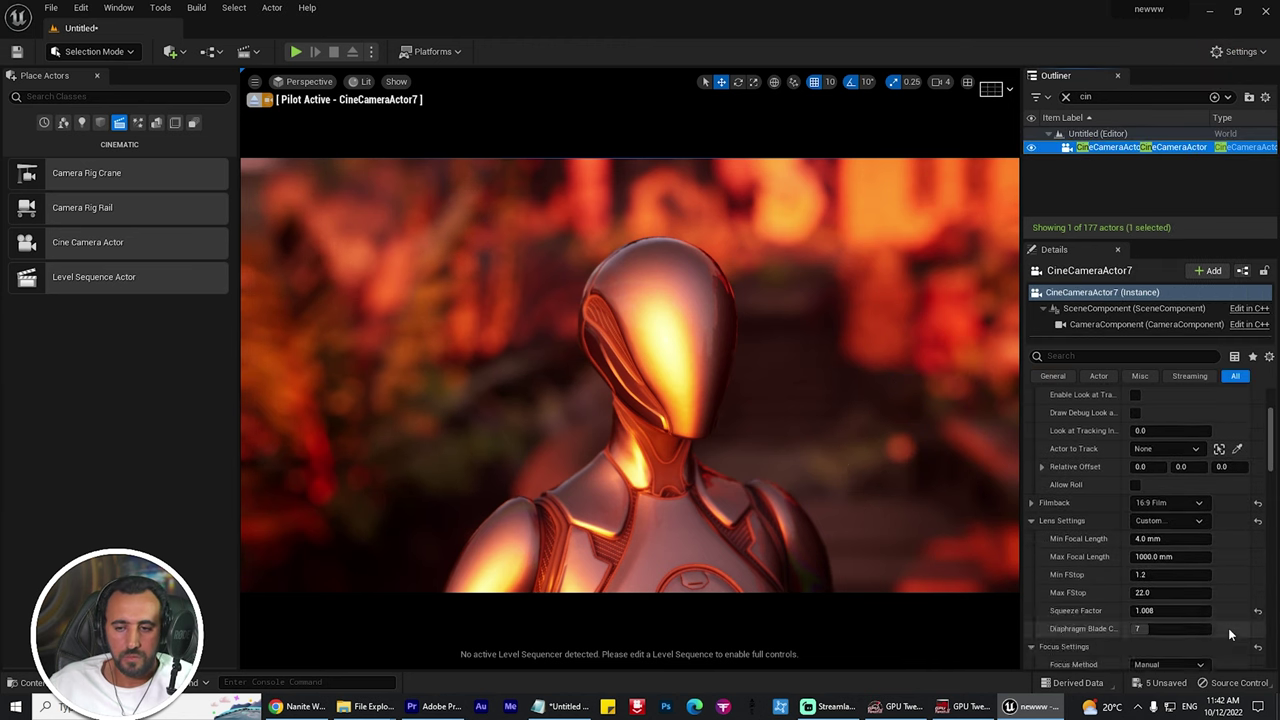
{"action": "mouse_move", "coordinate": [1161, 576]}
{"action": "left_mouse_down"}
{"action": "mouse_move", "coordinate": [1222, 576]}
{"action": "mouse_move", "coordinate": [1168, 576]}
{"action": "left_mouse_up"}
{"action": "mouse_move", "coordinate": [640, 400]}
{"action": "right_mouse_down"}
{"action": "mouse_move", "coordinate": [715, 398]}
{"action": "mouse_move", "coordinate": [660, 398]}
{"action": "right_mouse_up"}
{"action": "left_click_drag", "start_coordinate": [1154, 577], "coordinate": [1094, 577]}
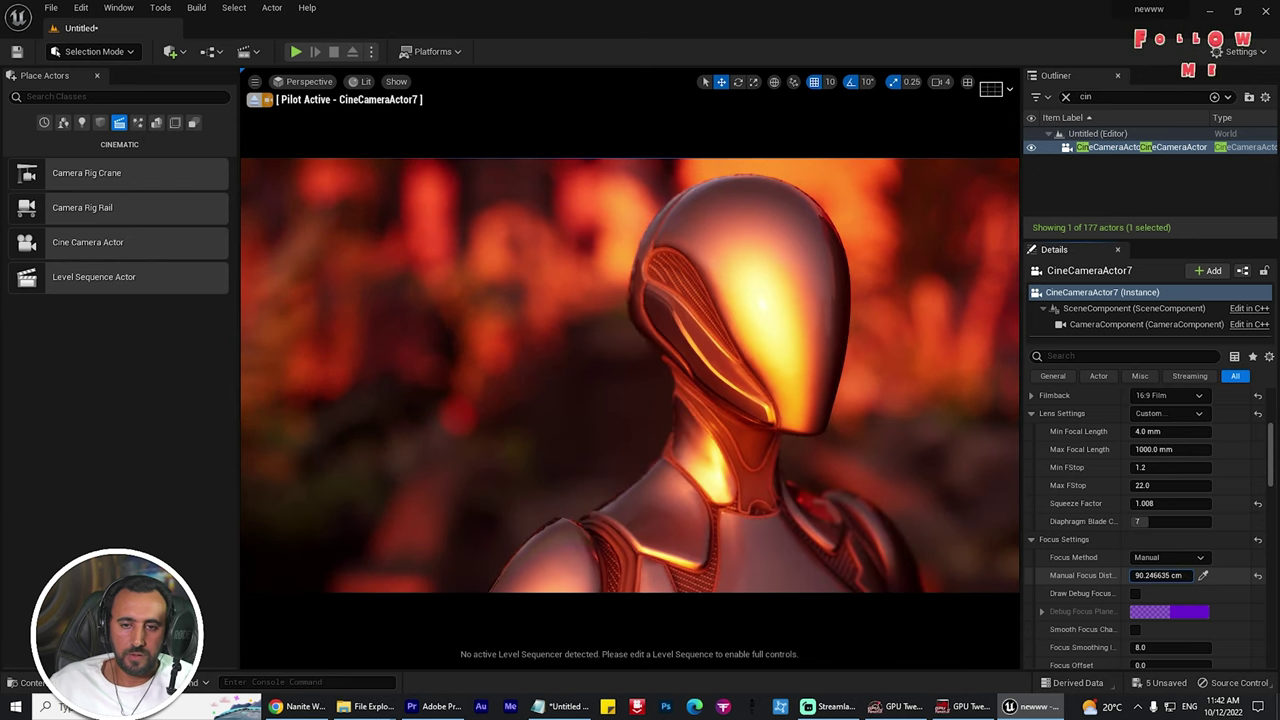
{"action": "right_click_drag", "start_coordinate": [640, 400], "coordinate": [672, 396]}
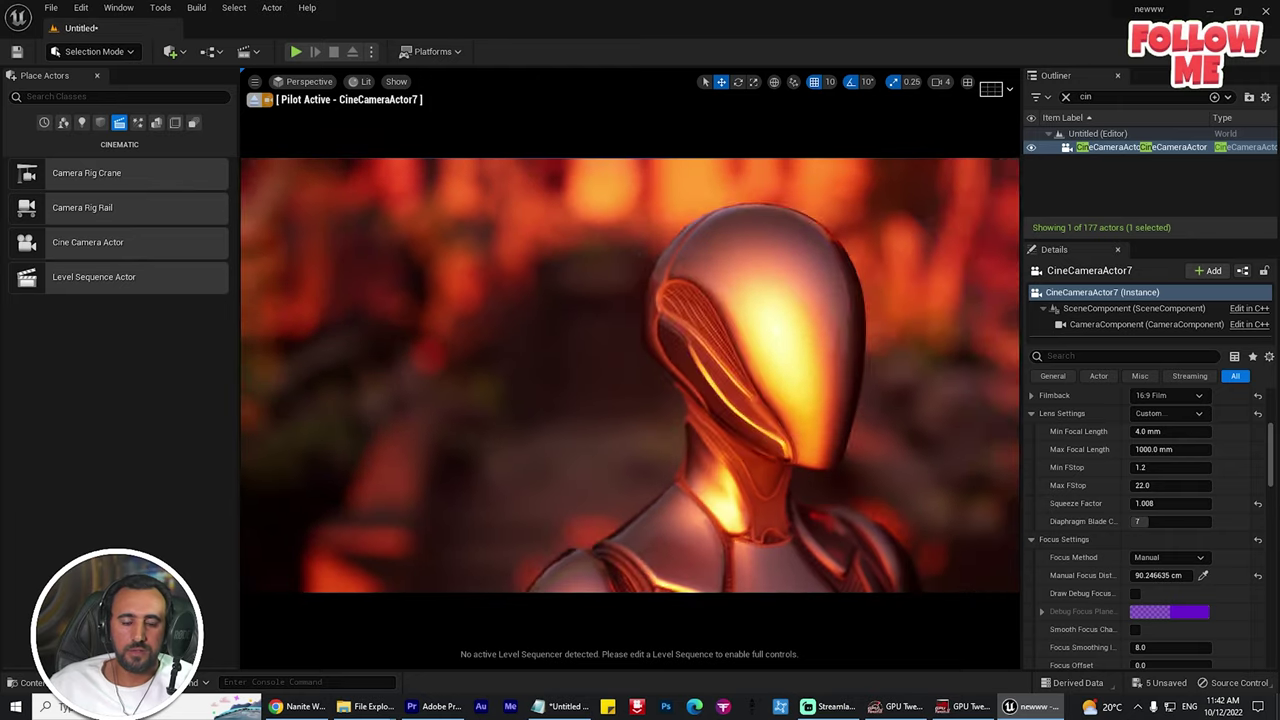
{"action": "right_click_drag", "start_coordinate": [861, 444], "coordinate": [841, 444]}
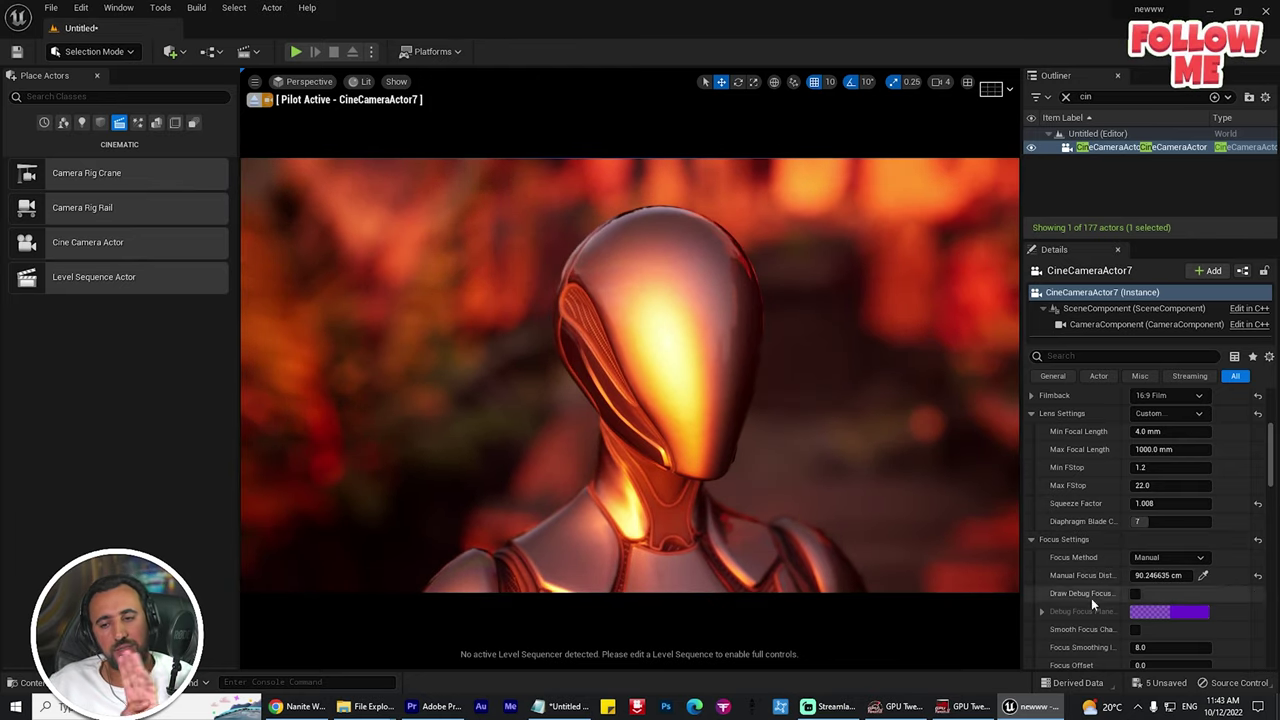
Raise the cine camera's Current Focal Length to about 95.83
{"action": "scroll", "coordinate": [1071, 616], "scroll_direction": "down", "scroll_amount": 1}
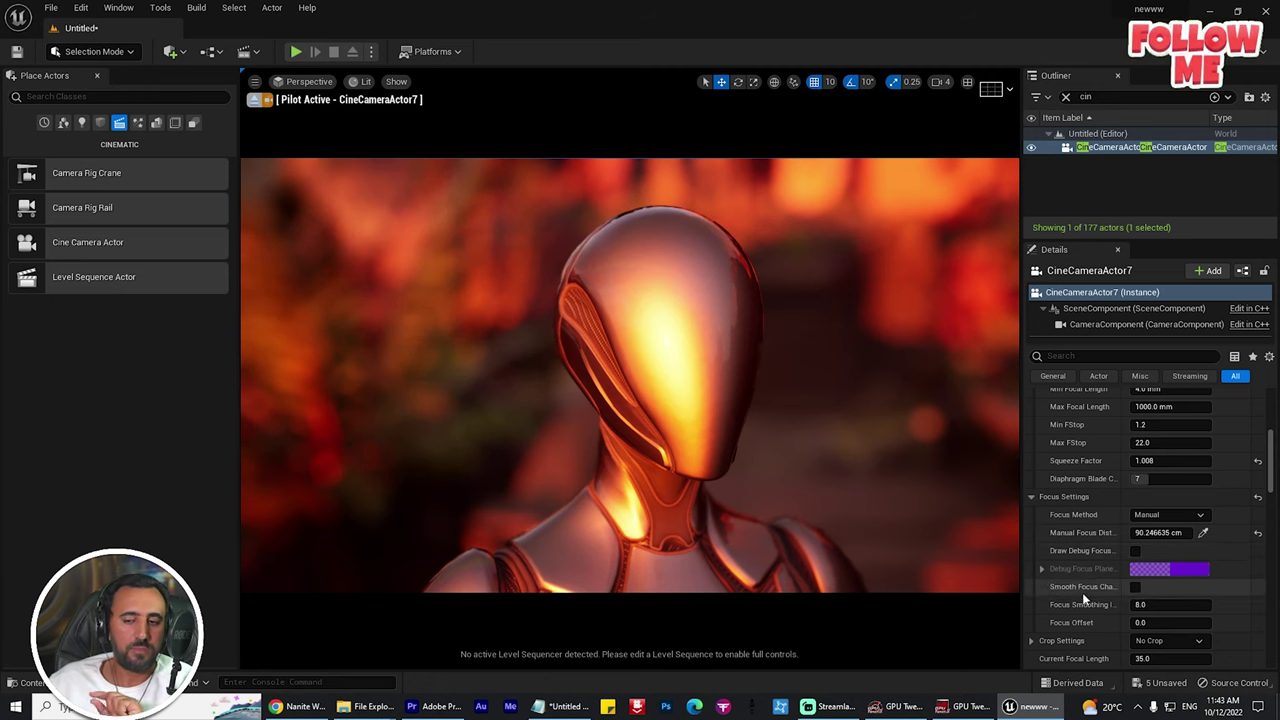
{"action": "scroll", "coordinate": [1082, 592], "scroll_direction": "down", "scroll_amount": 3}
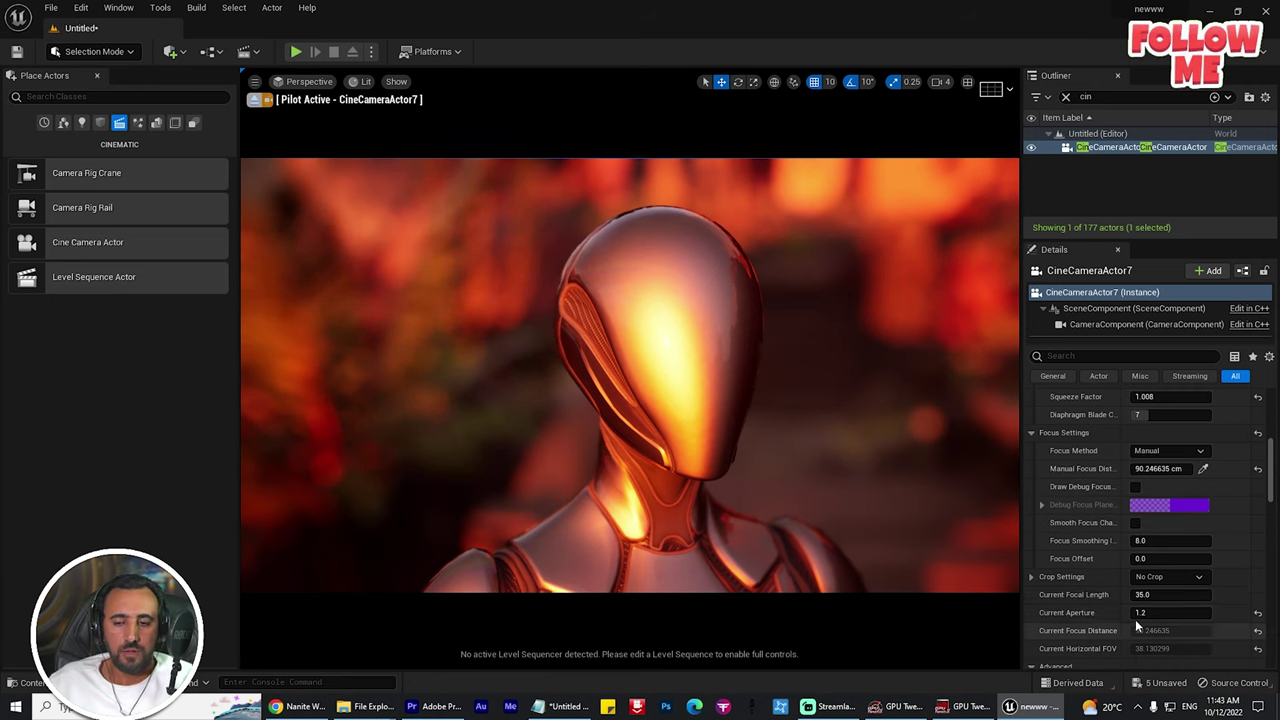
{"action": "mouse_move", "coordinate": [1145, 613]}
{"action": "left_mouse_down"}
{"action": "mouse_move", "coordinate": [1215, 613]}
{"action": "mouse_move", "coordinate": [1145, 613]}
{"action": "left_mouse_up"}
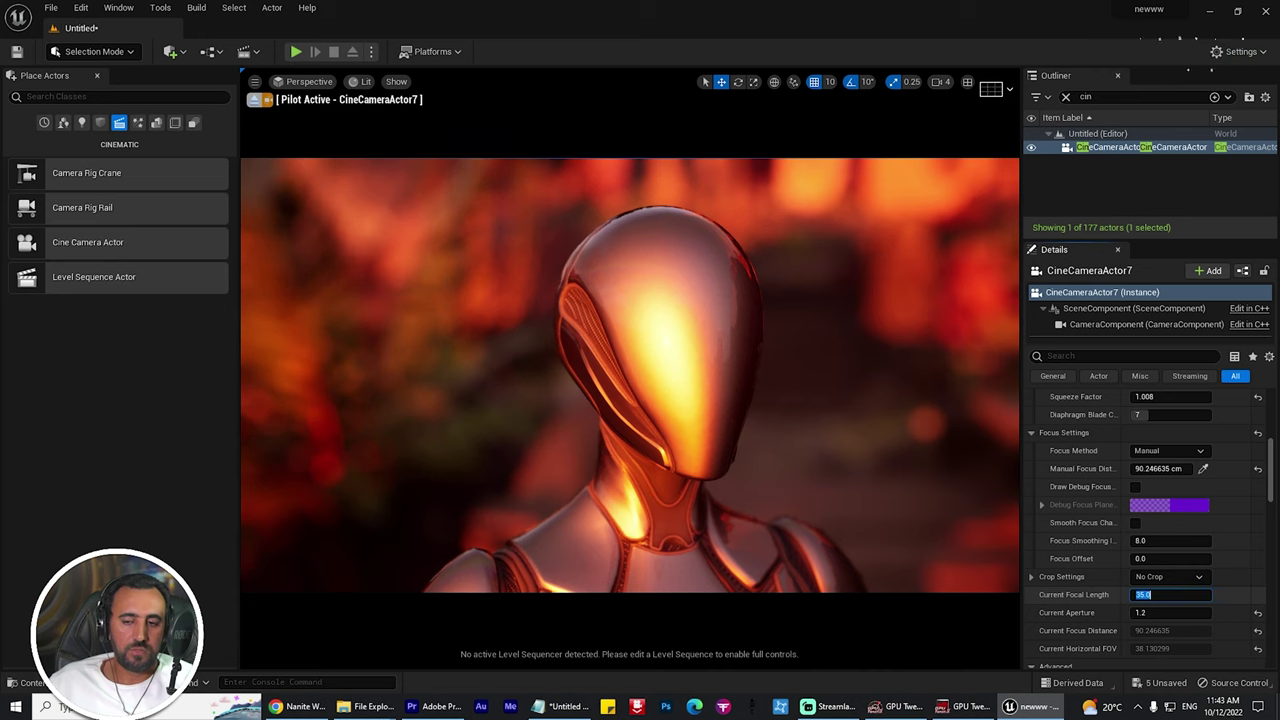
{"action": "left_click_drag", "start_coordinate": [1147, 595], "coordinate": [1194, 595]}
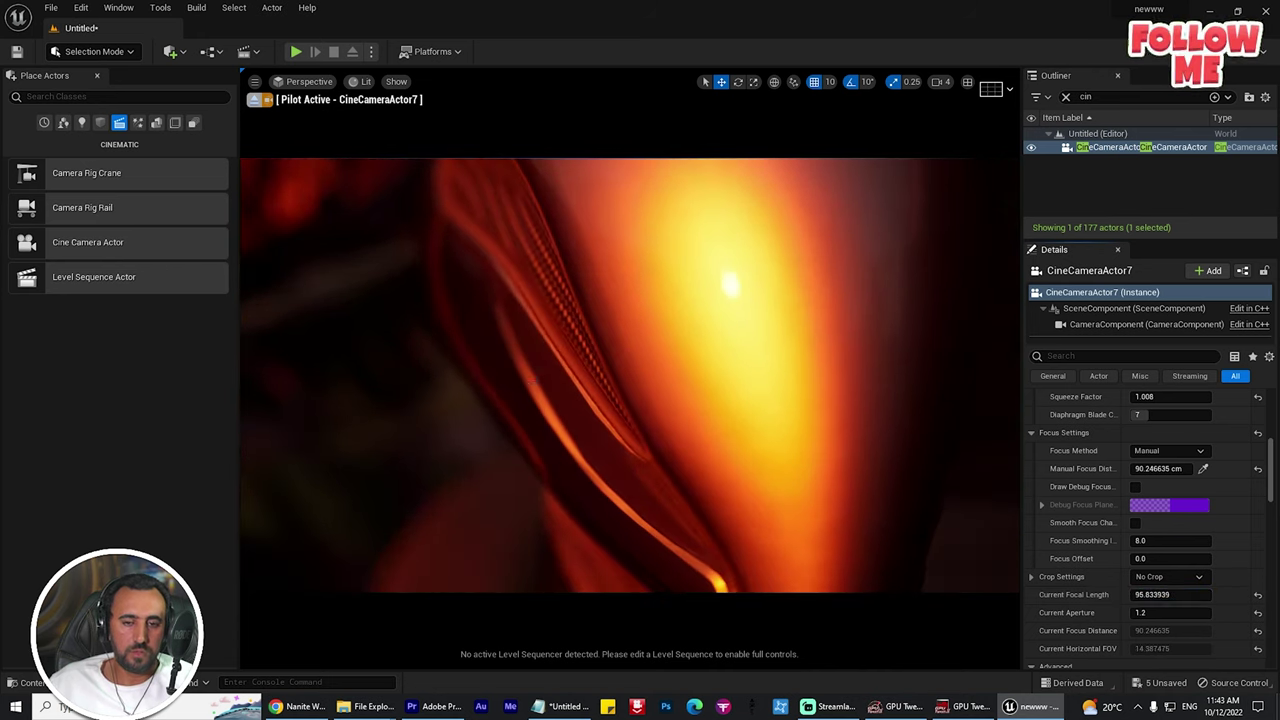
Pull the camera back to a Current Focal Length of about 64.72 and refocus on the mannequin with a Manual Focus Distance of about 220.19 cm
{"action": "right_click_drag", "start_coordinate": [630, 375], "coordinate": [624, 382]}
{"action": "key", "text": "s"}
{"action": "key", "text": "w"}
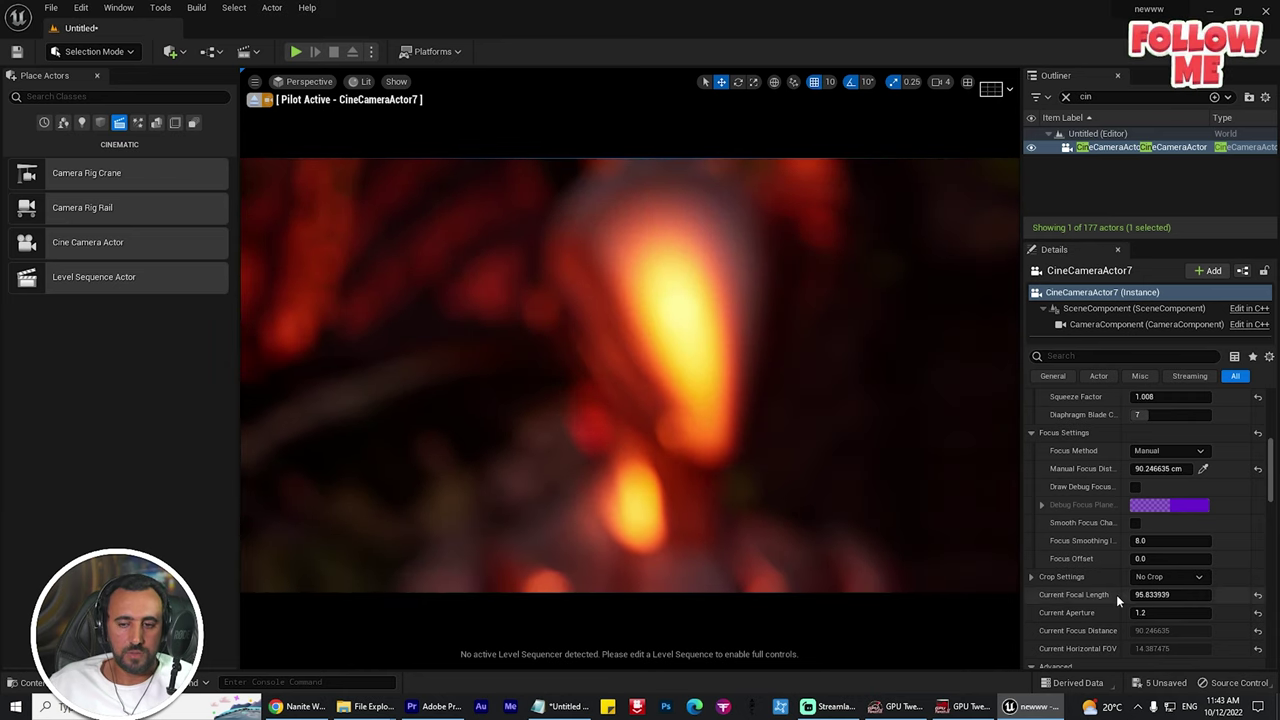
{"action": "mouse_move", "coordinate": [1178, 597]}
{"action": "left_mouse_down"}
{"action": "mouse_move", "coordinate": [1142, 597]}
{"action": "mouse_move", "coordinate": [1161, 597]}
{"action": "left_mouse_up"}
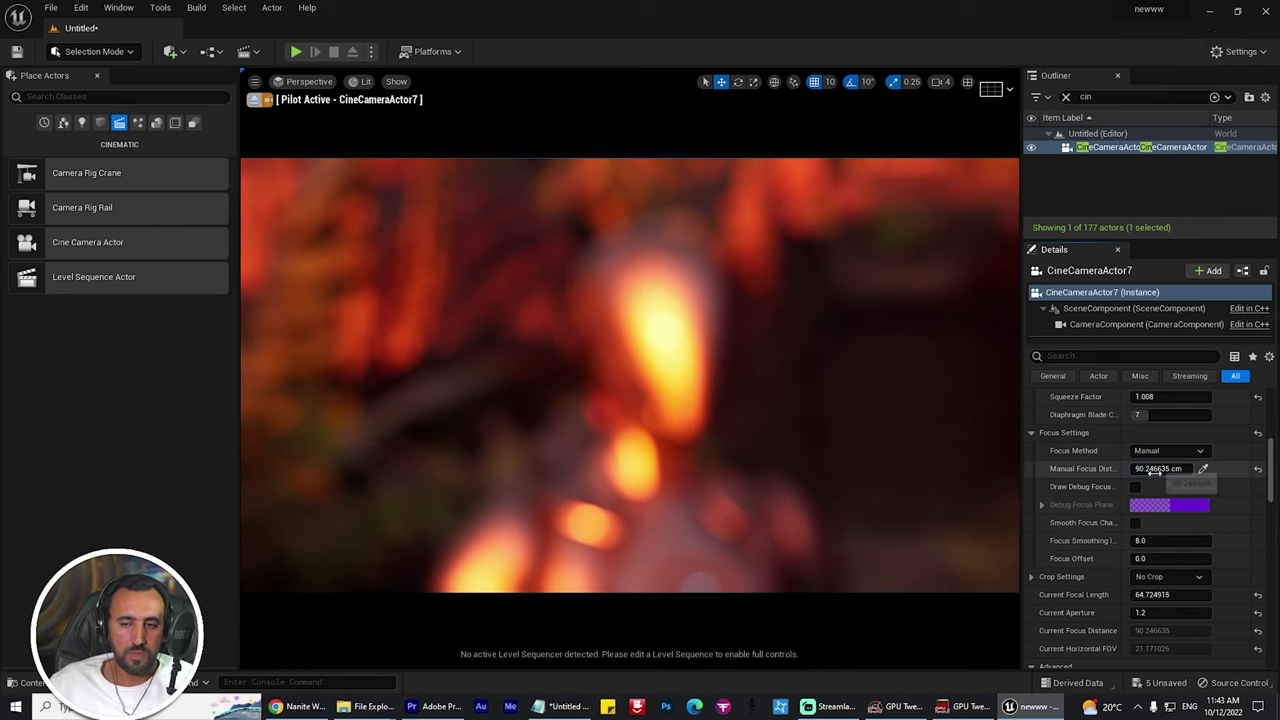
{"action": "left_click_drag", "start_coordinate": [1160, 469], "coordinate": [1185, 469]}
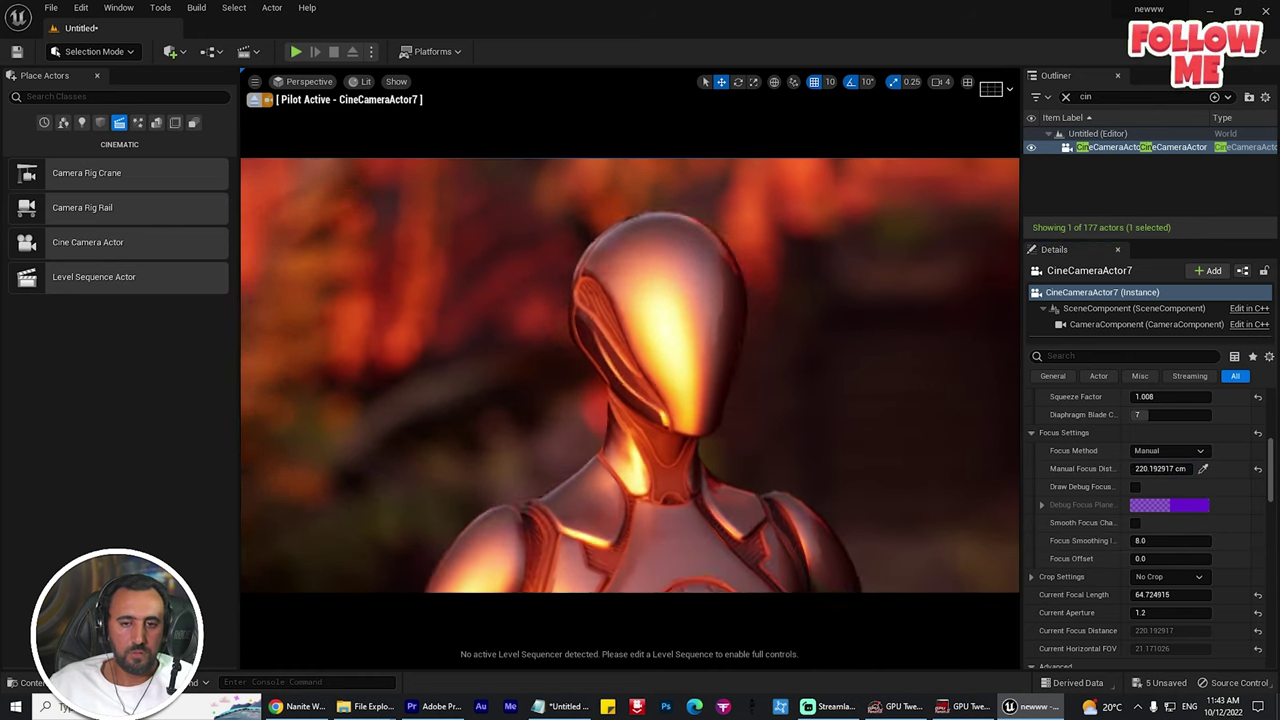
Reframe closer with the mannequin's head right of center and refocus on it with a Manual Focus Distance of about 168.07 cm
{"action": "right_click_drag", "start_coordinate": [640, 400], "coordinate": [650, 375]}
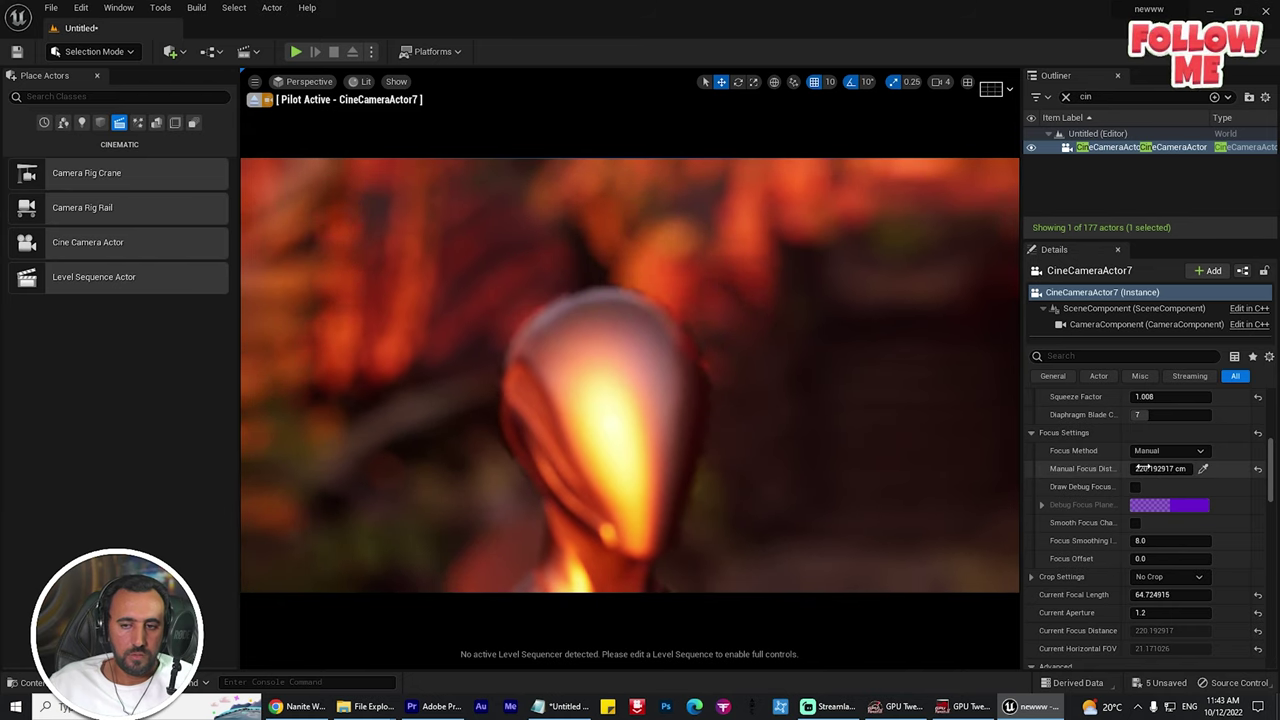
{"action": "right_click_drag", "start_coordinate": [906, 476], "coordinate": [870, 508]}
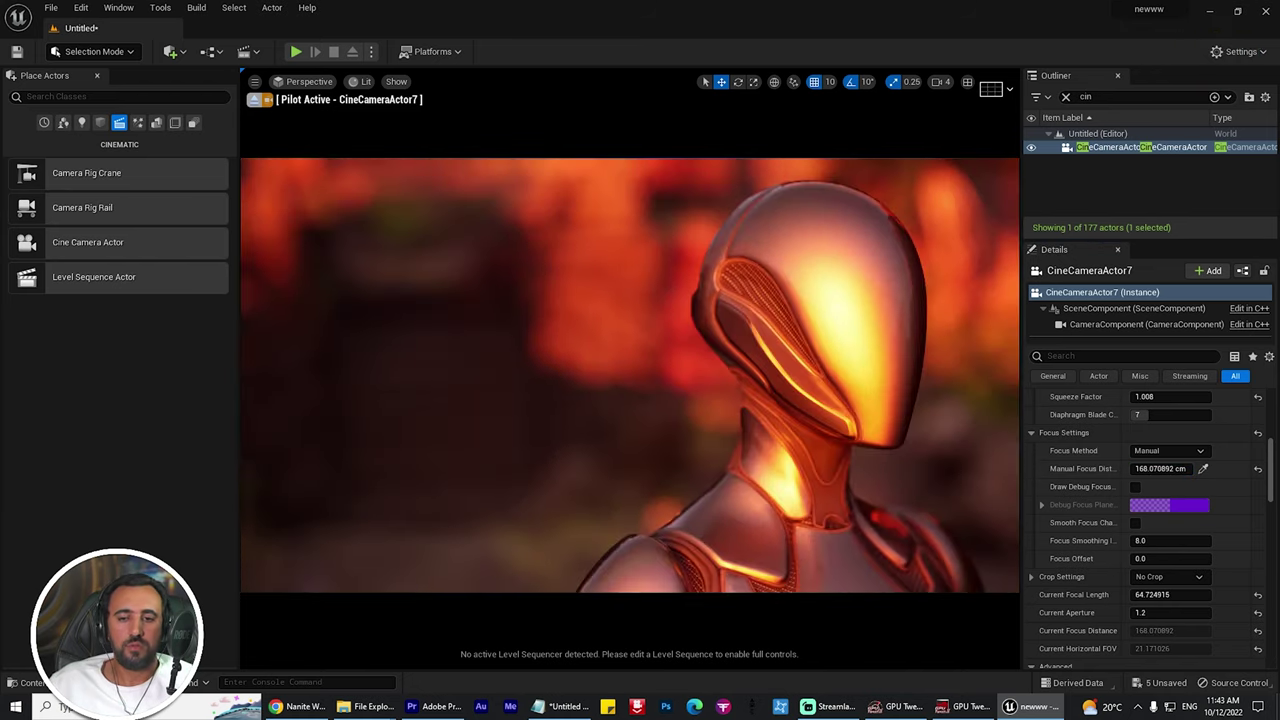